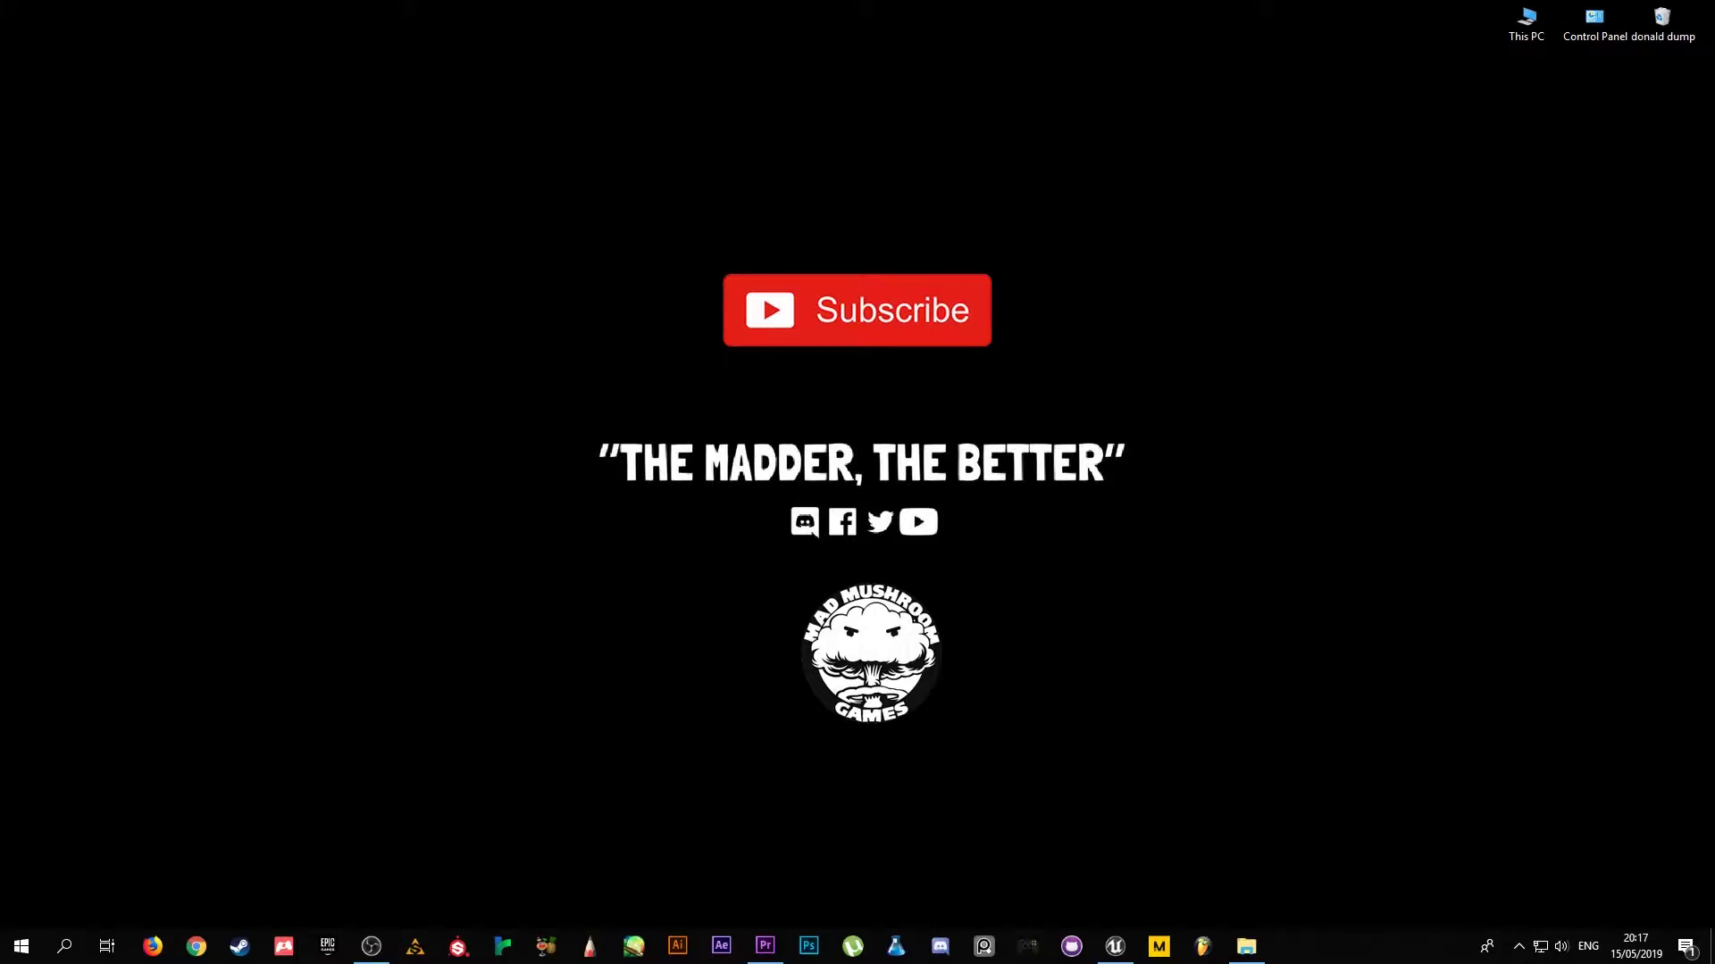
- Switch to Unreal Editor and view the F_C level followed by the C_1 level
{"action": "left_click", "coordinate": [1114, 949]}
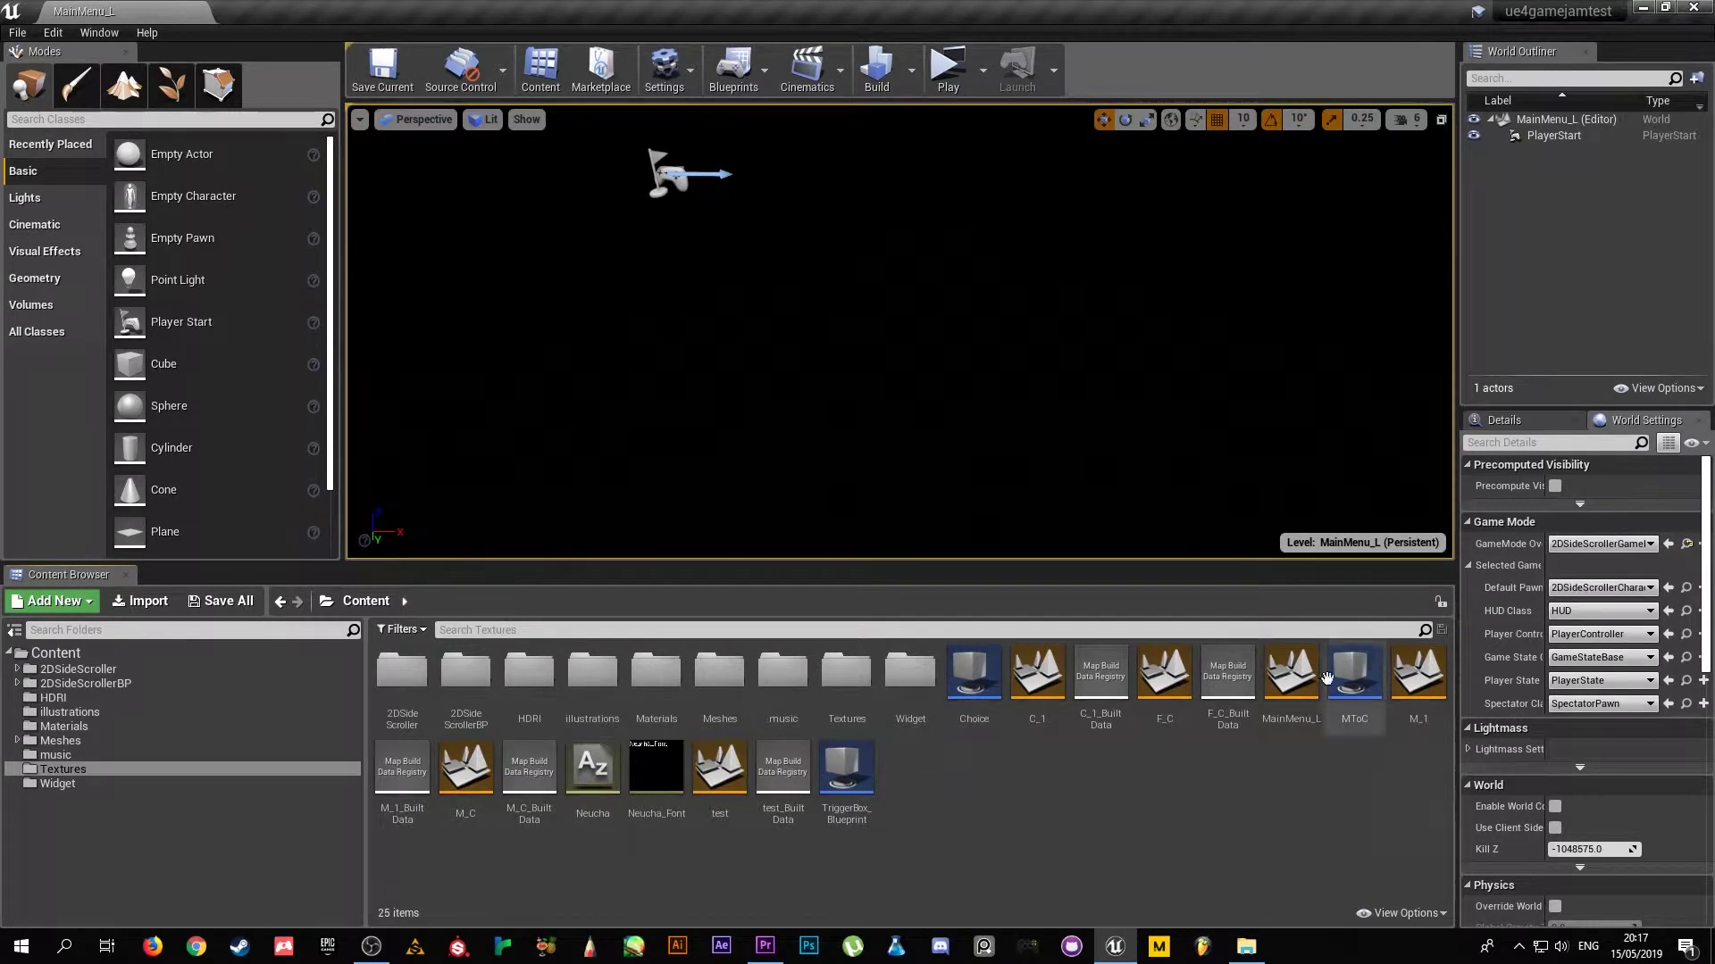
{"action": "left_click", "coordinate": [1152, 687]}
{"action": "double_click", "coordinate": [1152, 688]}
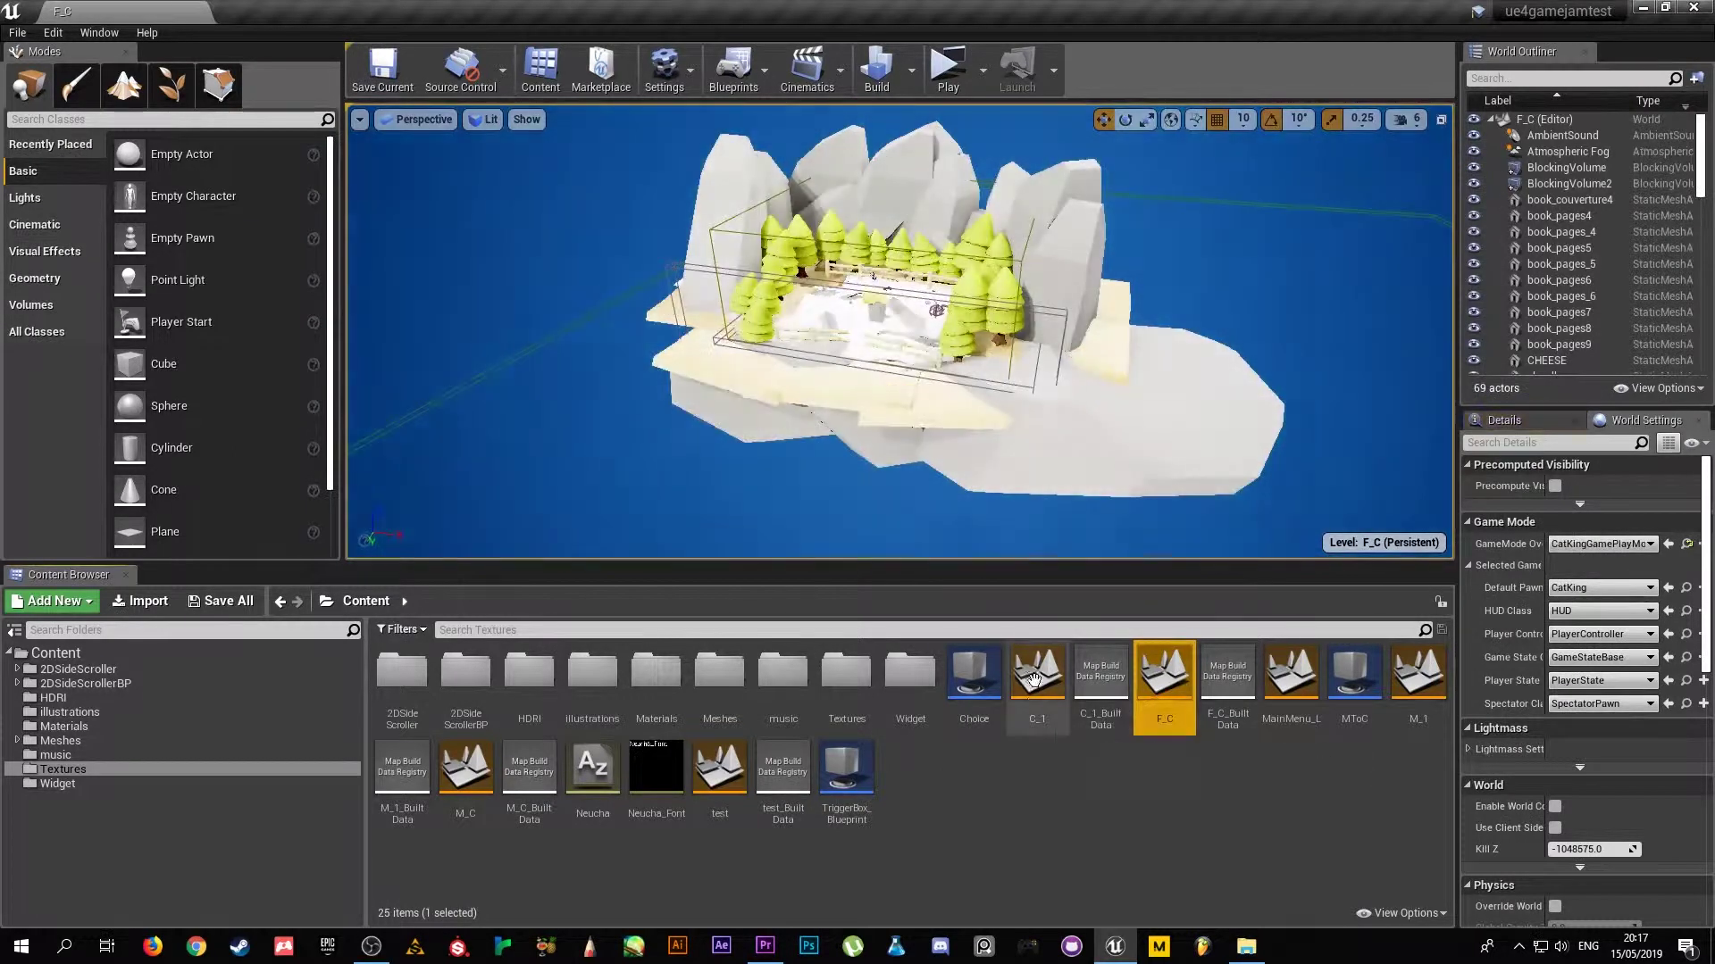
{"action": "double_click", "coordinate": [1036, 677]}
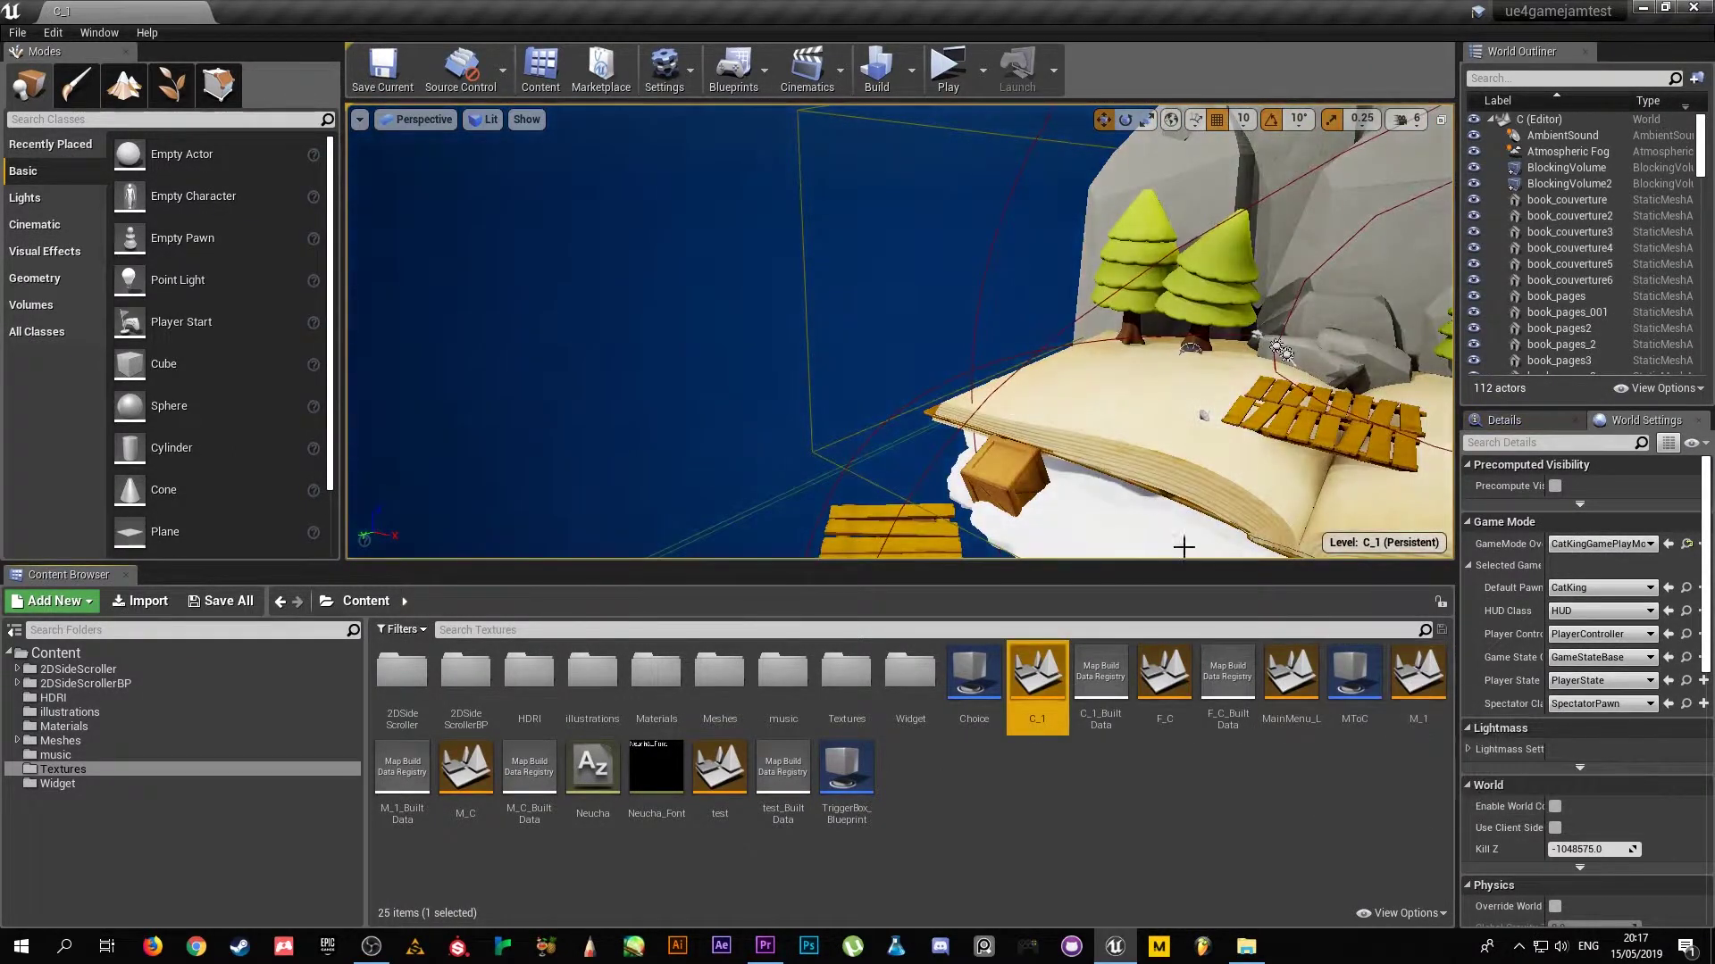
{"action": "right_click_drag", "start_coordinate": [1061, 397], "coordinate": [1018, 399]}
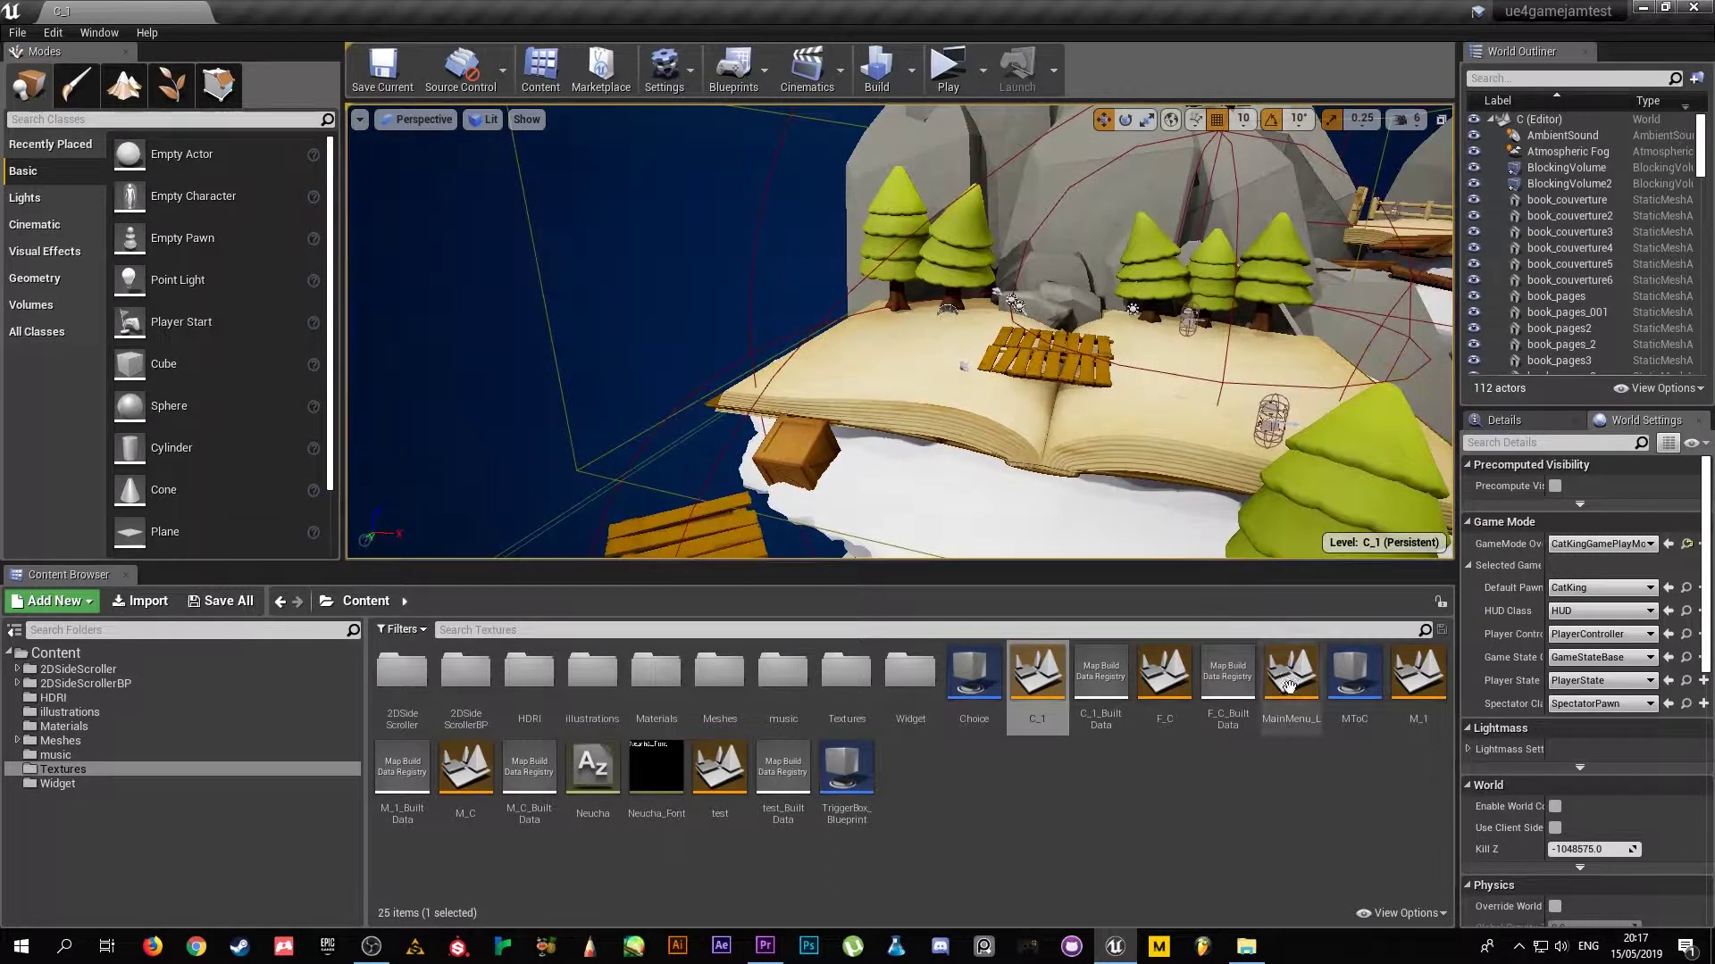
- Open the M_1 level and bring the first book island with the river into view
{"action": "double_click", "coordinate": [1418, 674]}
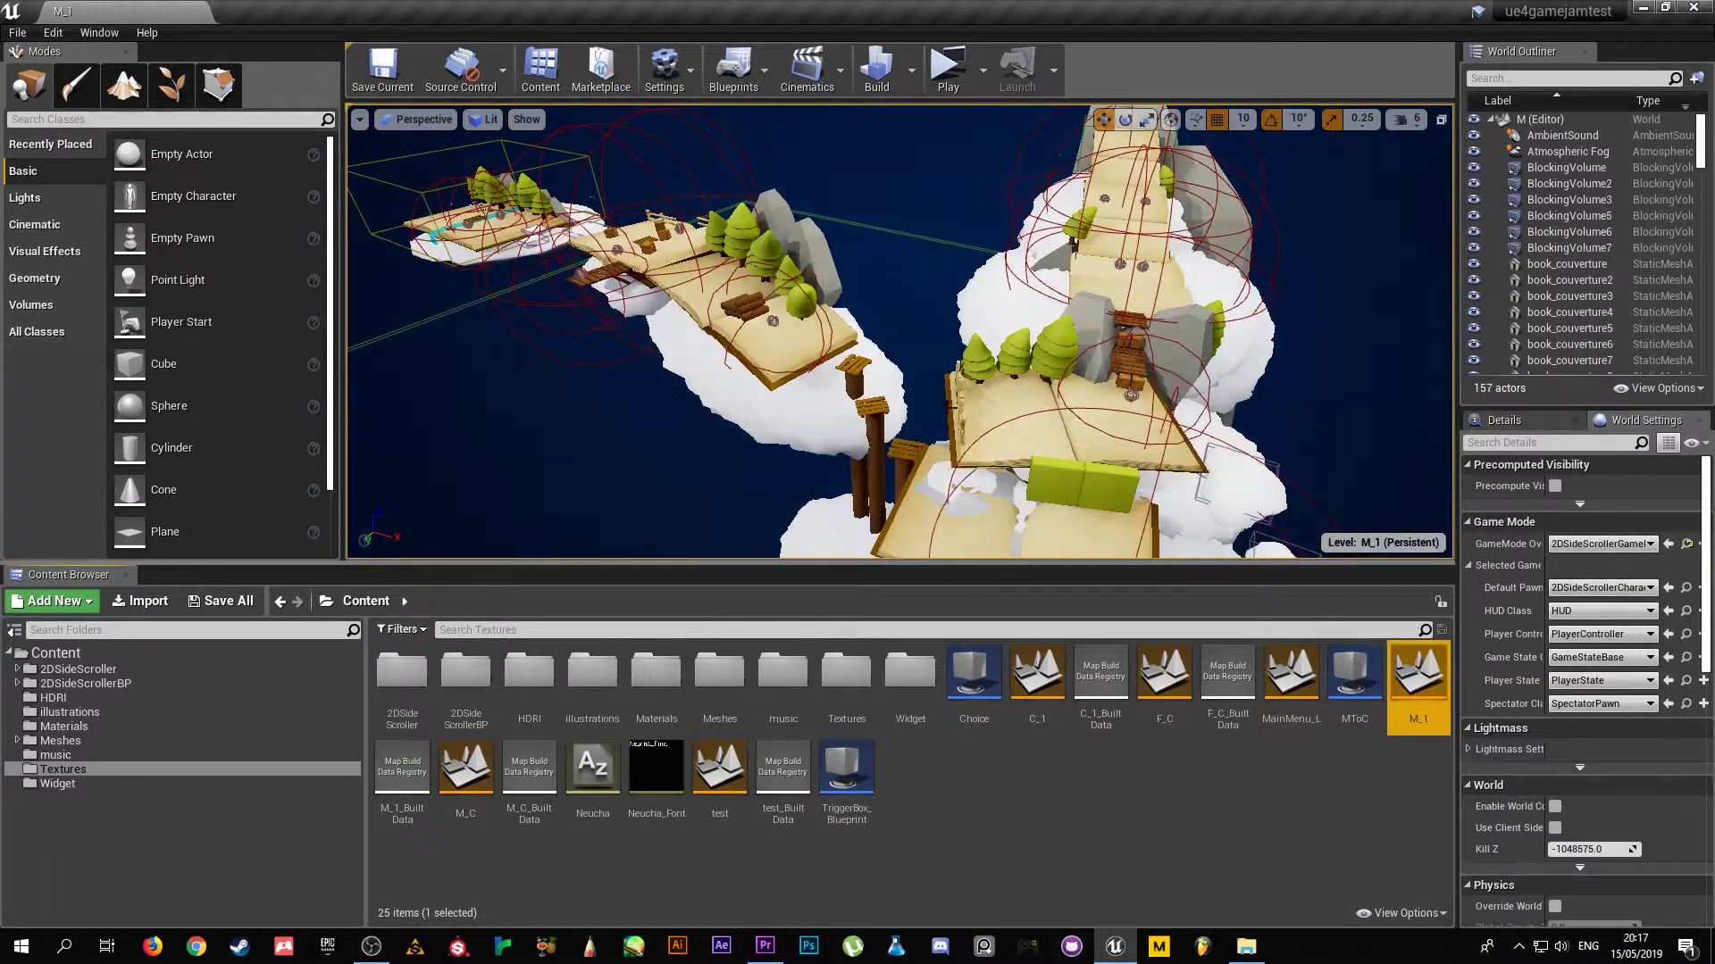
{"action": "mouse_move", "coordinate": [920, 392]}
{"action": "right_mouse_down"}
{"action": "mouse_move", "coordinate": [750, 312]}
{"action": "mouse_move", "coordinate": [733, 330]}
{"action": "mouse_move", "coordinate": [750, 343]}
{"action": "mouse_move", "coordinate": [723, 349]}
{"action": "mouse_move", "coordinate": [910, 396]}
{"action": "right_mouse_up"}
{"action": "key", "text": "w"}
{"action": "key", "text": "w"}
{"action": "key", "text": "s"}
{"action": "key", "text": "w"}
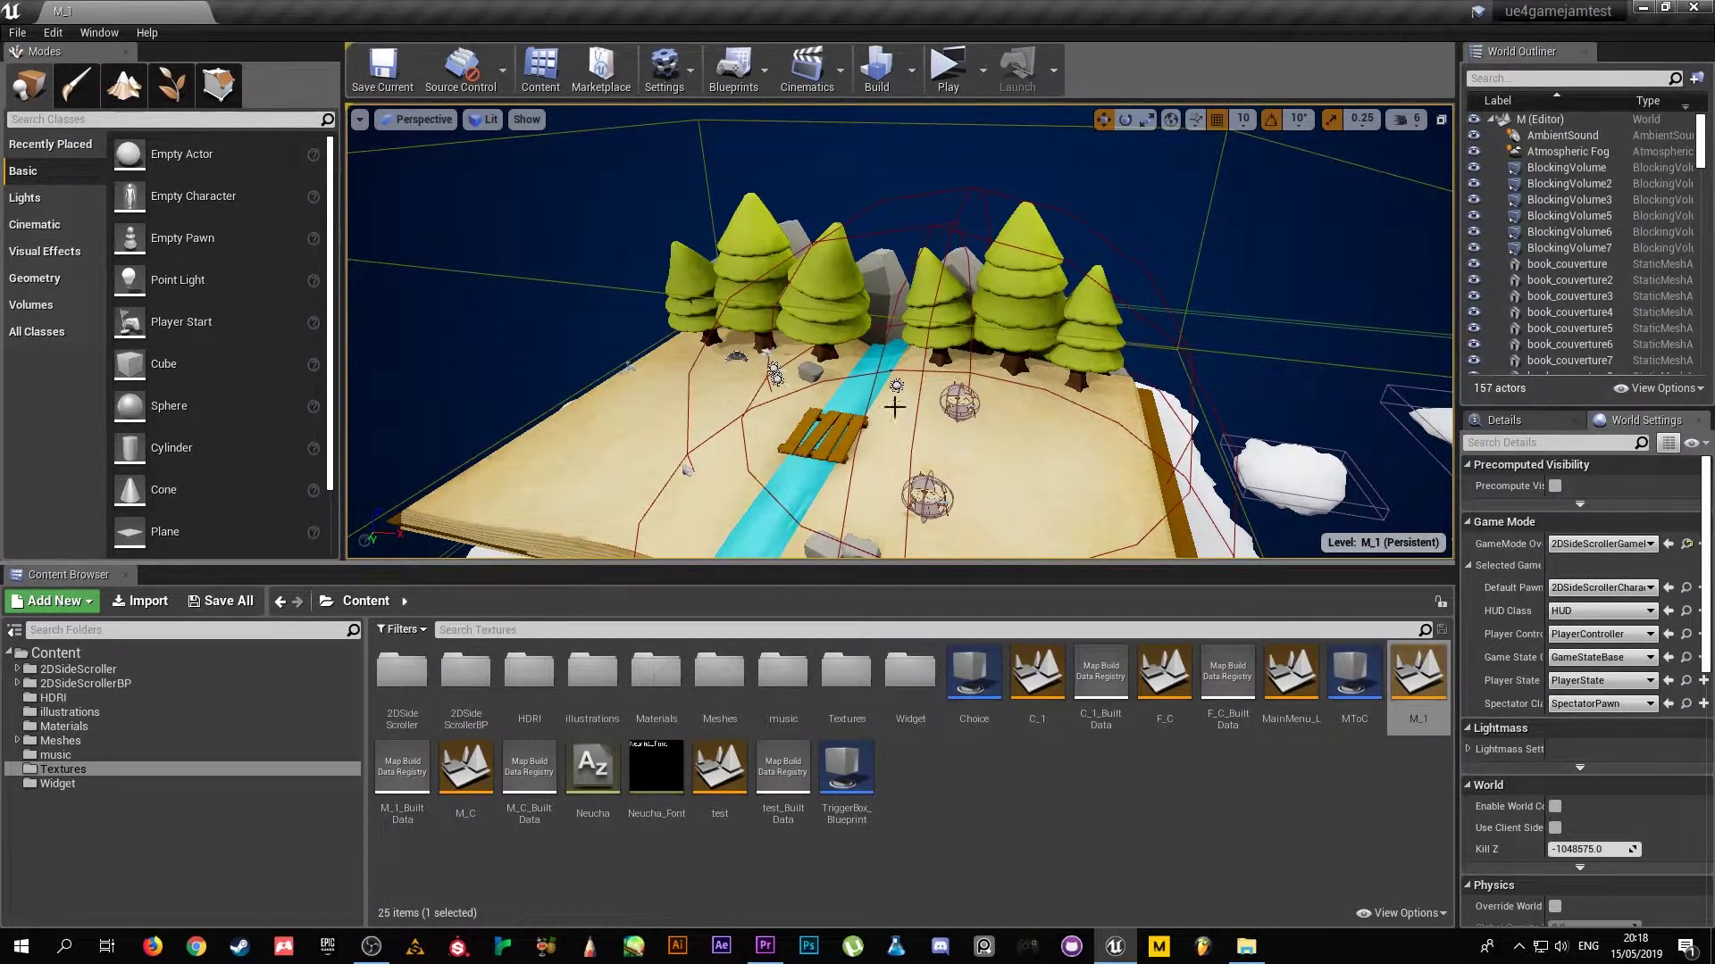
- Examine the trees, rocks and player start area on M_1's first book island up close
{"action": "right_click_drag", "start_coordinate": [894, 408], "coordinate": [697, 478]}
{"action": "key", "text": "w"}
{"action": "key", "text": "s"}
{"action": "key", "text": "w"}
{"action": "key", "text": "s"}
{"action": "key", "text": "w"}
{"action": "key", "text": "s"}
{"action": "key", "text": "w"}
{"action": "key", "text": "w"}
{"action": "key", "text": "d"}
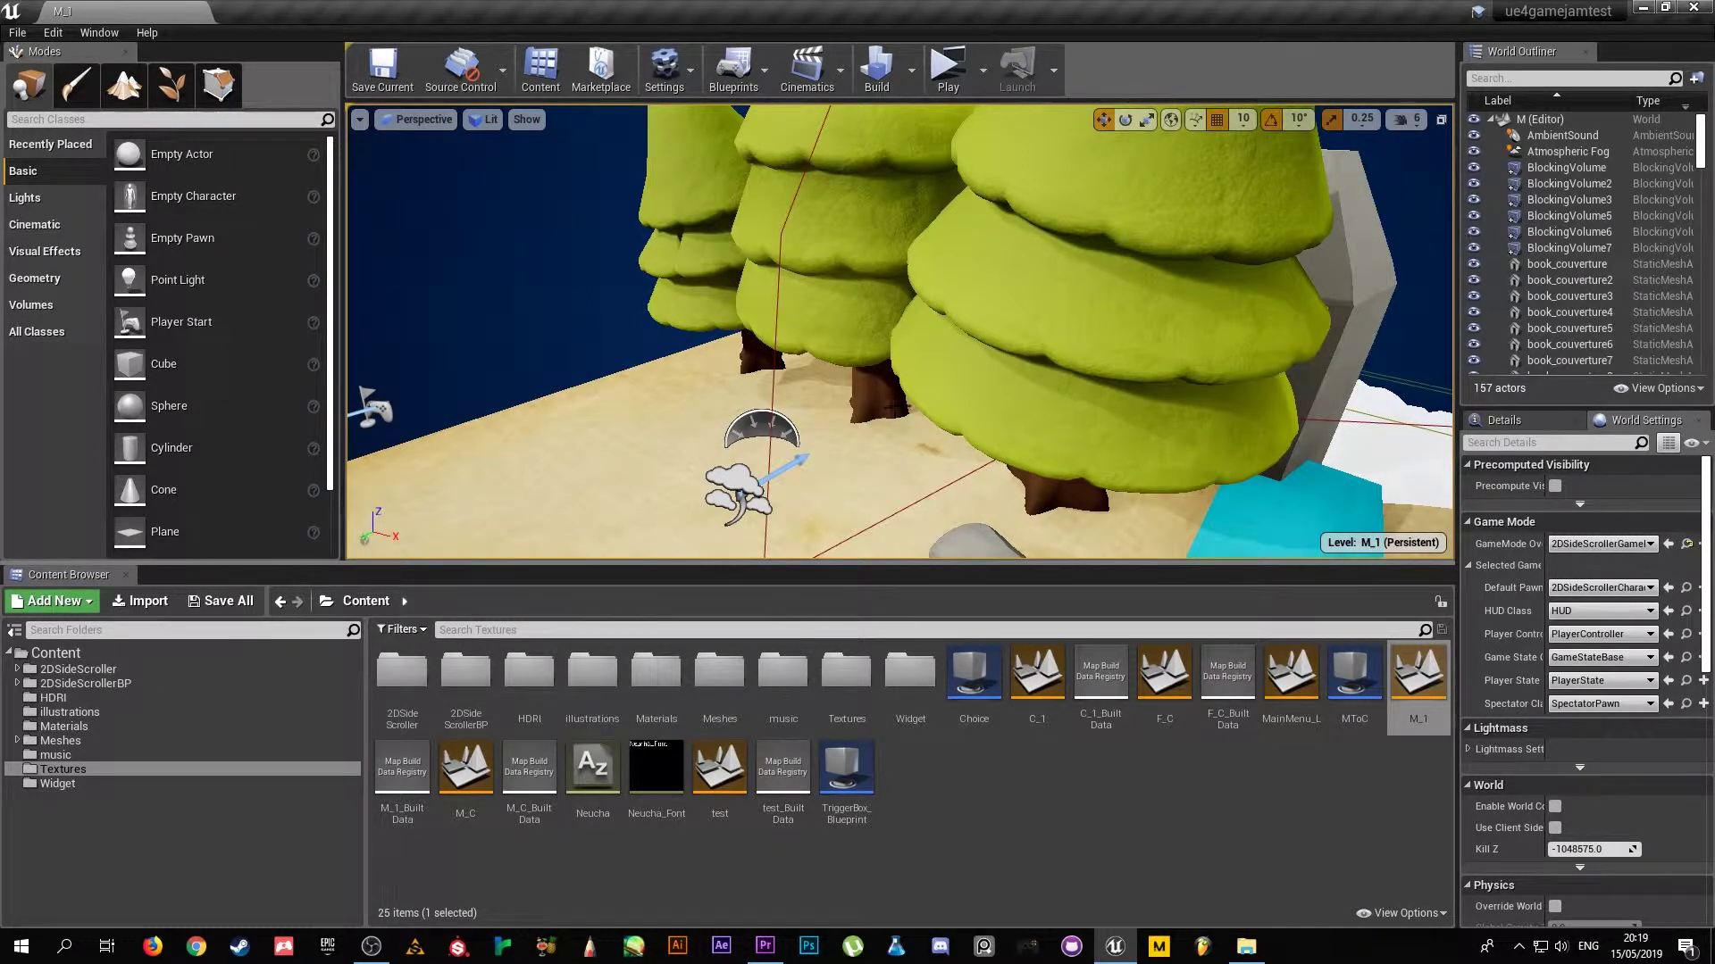
- Examine the whole first book island, including its river, plank bridge and supporting cloud
{"action": "mouse_move", "coordinate": [927, 395]}
{"action": "right_mouse_down"}
{"action": "mouse_move", "coordinate": [1089, 500]}
{"action": "mouse_move", "coordinate": [1188, 446]}
{"action": "mouse_move", "coordinate": [1143, 393]}
{"action": "mouse_move", "coordinate": [991, 322]}
{"action": "mouse_move", "coordinate": [991, 393]}
{"action": "mouse_move", "coordinate": [1009, 402]}
{"action": "mouse_move", "coordinate": [973, 367]}
{"action": "mouse_move", "coordinate": [1107, 375]}
{"action": "mouse_move", "coordinate": [1107, 402]}
{"action": "mouse_move", "coordinate": [1098, 384]}
{"action": "mouse_move", "coordinate": [1143, 375]}
{"action": "mouse_move", "coordinate": [803, 433]}
{"action": "mouse_move", "coordinate": [786, 402]}
{"action": "mouse_move", "coordinate": [755, 460]}
{"action": "mouse_move", "coordinate": [812, 397]}
{"action": "mouse_move", "coordinate": [807, 415]}
{"action": "mouse_move", "coordinate": [901, 411]}
{"action": "right_mouse_up"}
{"action": "key", "text": "s"}
{"action": "scroll", "coordinate": [973, 366], "scroll_direction": "down", "scroll_amount": 1}
{"action": "key", "text": "w"}
{"action": "scroll", "coordinate": [1107, 402], "scroll_direction": "up", "scroll_amount": 1}
{"action": "key", "text": "s"}
{"action": "key", "text": "w"}
{"action": "key", "text": "w"}
{"action": "key", "text": "s"}
{"action": "key", "text": "w"}
{"action": "key", "text": "s"}
{"action": "key", "text": "w"}
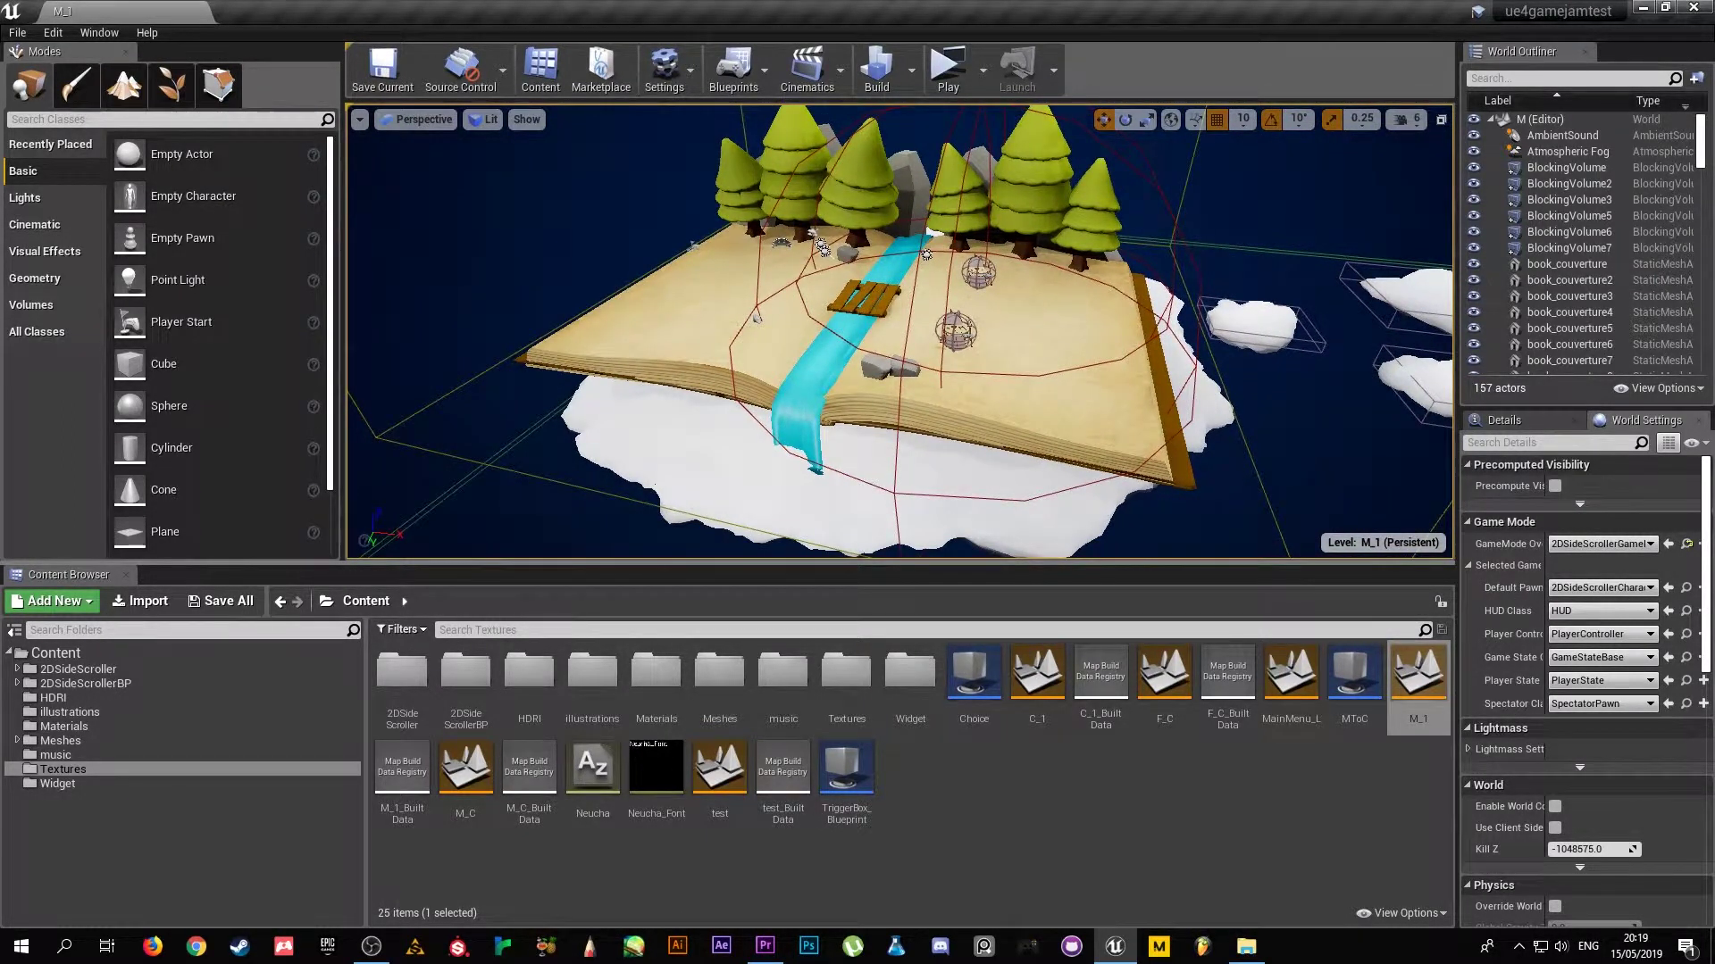
- Examine the route from the first book island past the small clouds to the second island with crates and a wooden platform
{"action": "right_click_drag", "start_coordinate": [900, 410], "coordinate": [1013, 348]}
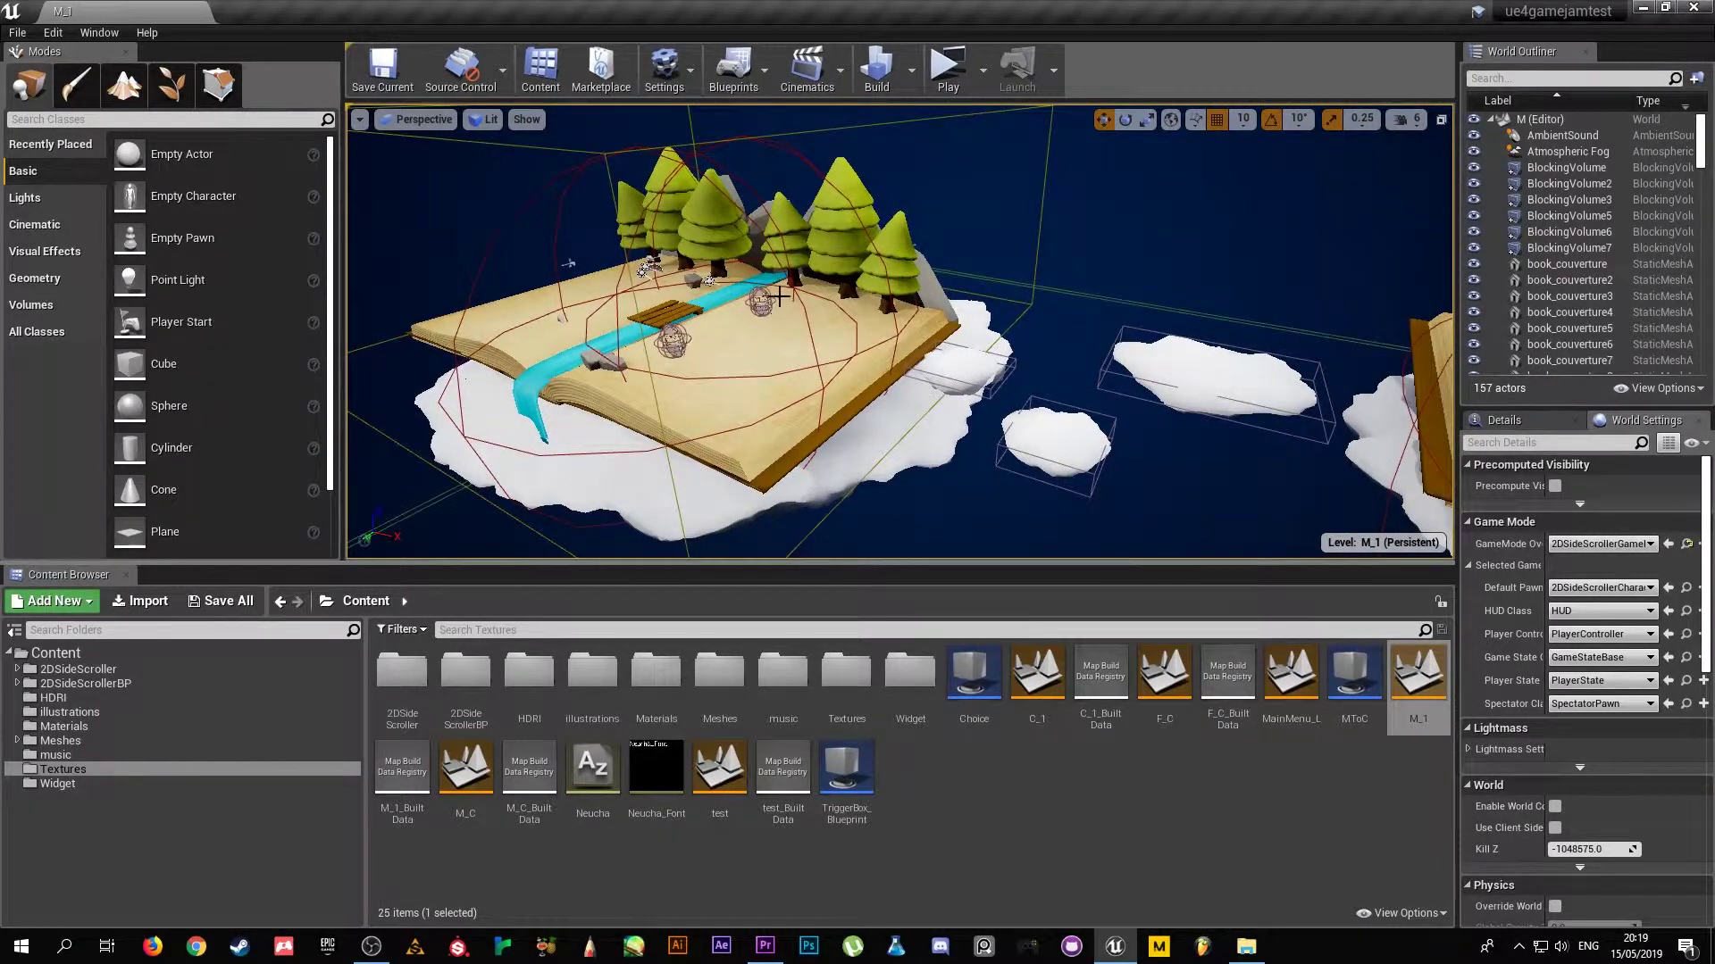
{"action": "key", "text": "w"}
{"action": "right_click_drag", "start_coordinate": [807, 337], "coordinate": [734, 338]}
{"action": "key", "text": "w"}
{"action": "key", "text": "d"}
{"action": "key", "text": "w"}
{"action": "key", "text": "s"}
{"action": "key", "text": "w"}
{"action": "key", "text": "s"}
{"action": "key", "text": "w"}
{"action": "key", "text": "s"}
{"action": "key", "text": "w"}
{"action": "key", "text": "q"}
{"action": "right_click_drag", "start_coordinate": [934, 362], "coordinate": [900, 394]}
{"action": "key", "text": "w"}
{"action": "key", "text": "s"}
{"action": "key", "text": "d"}
{"action": "key", "text": "s"}
{"action": "key", "text": "w"}
{"action": "key", "text": "d"}
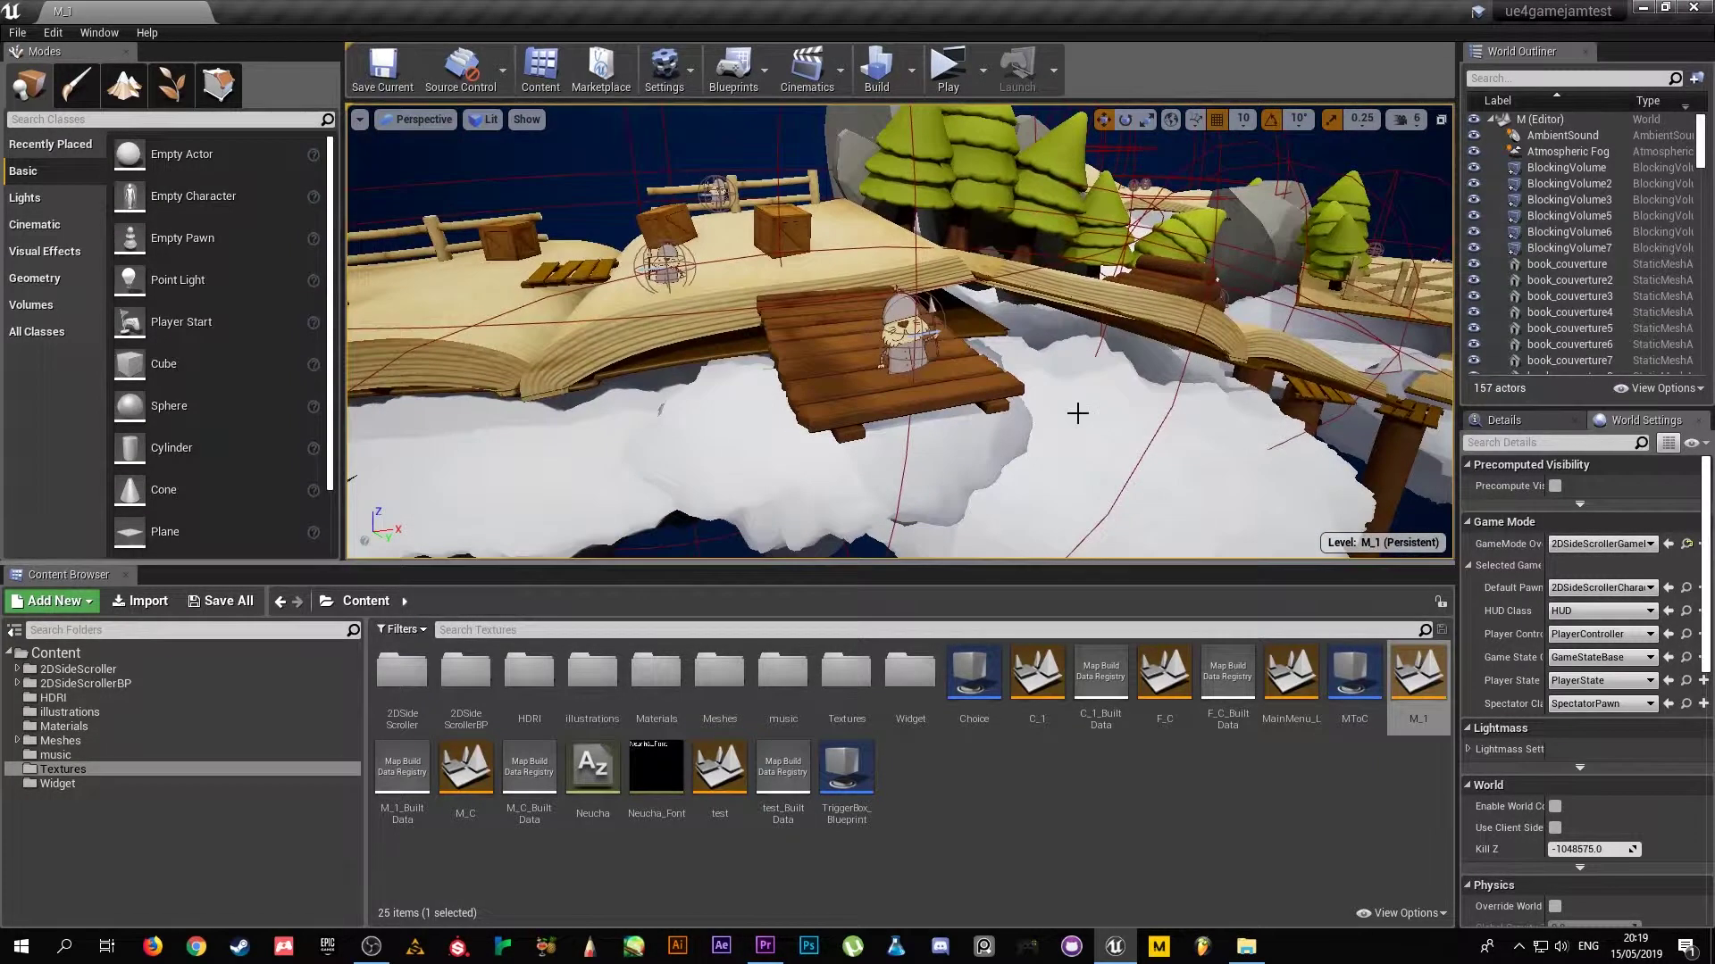
- Inspect the wooden platform, tree row, log pile and enemy placement on the following book islands
{"action": "right_click_drag", "start_coordinate": [1077, 413], "coordinate": [1079, 413]}
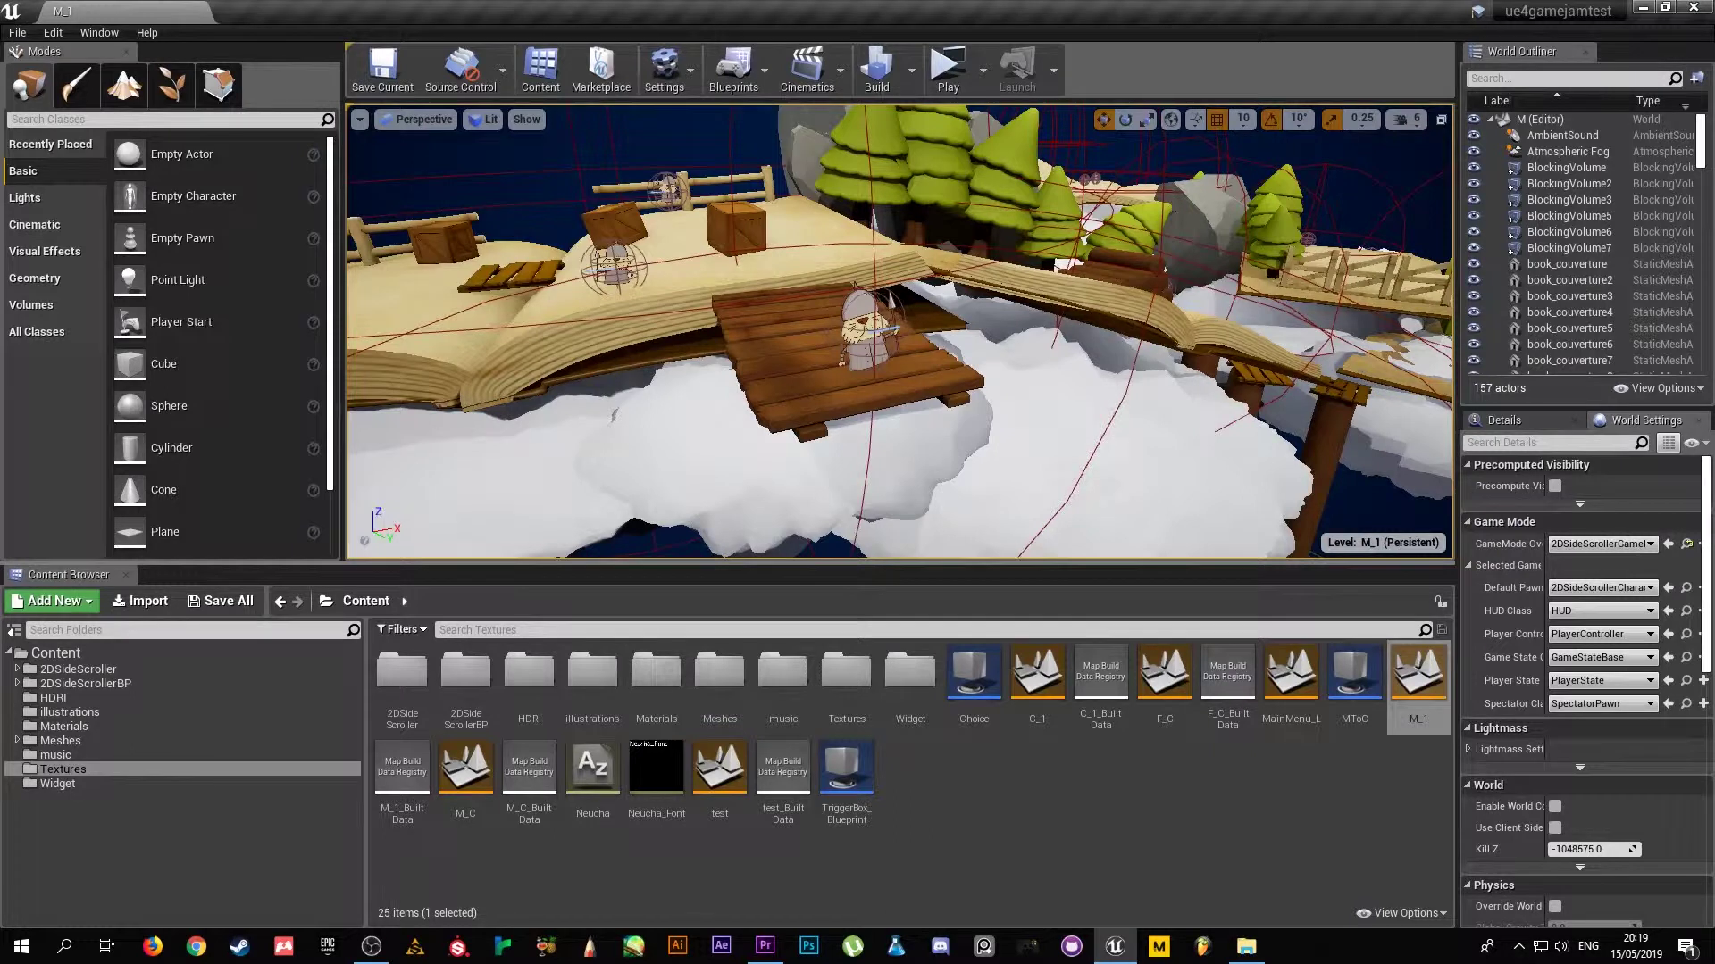
{"action": "right_click_drag", "start_coordinate": [890, 293], "coordinate": [897, 259]}
{"action": "key", "text": "s"}
{"action": "key", "text": "w"}
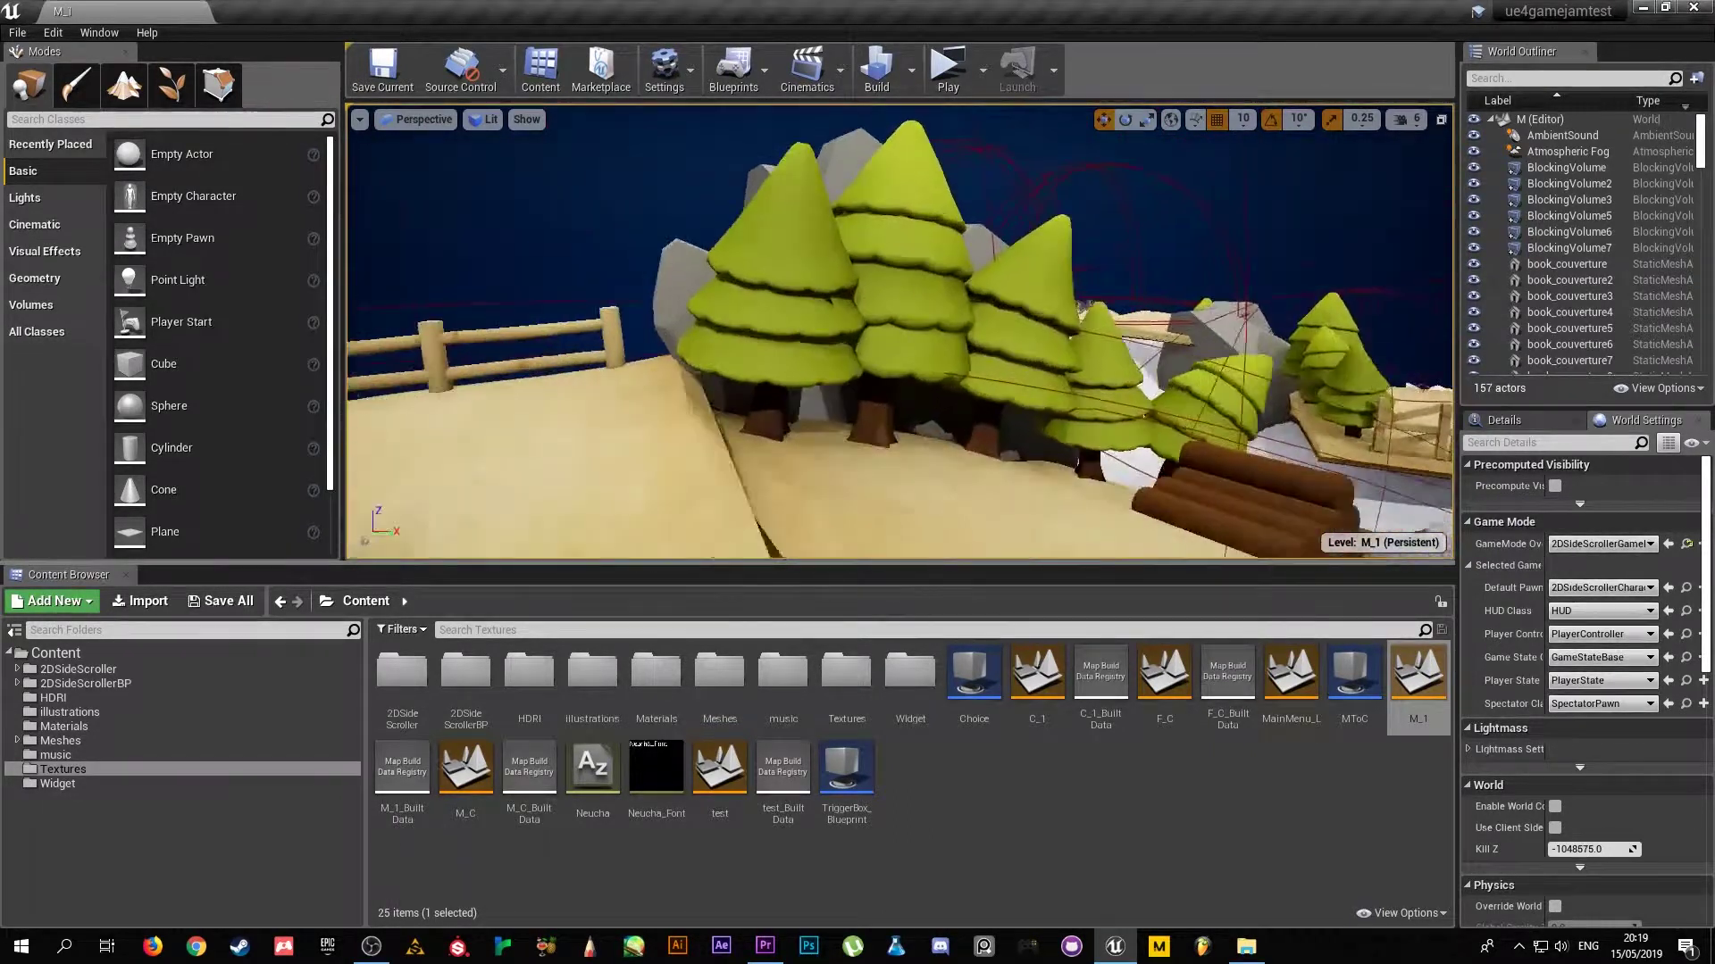
{"action": "right_click_drag", "start_coordinate": [1093, 418], "coordinate": [1109, 430]}
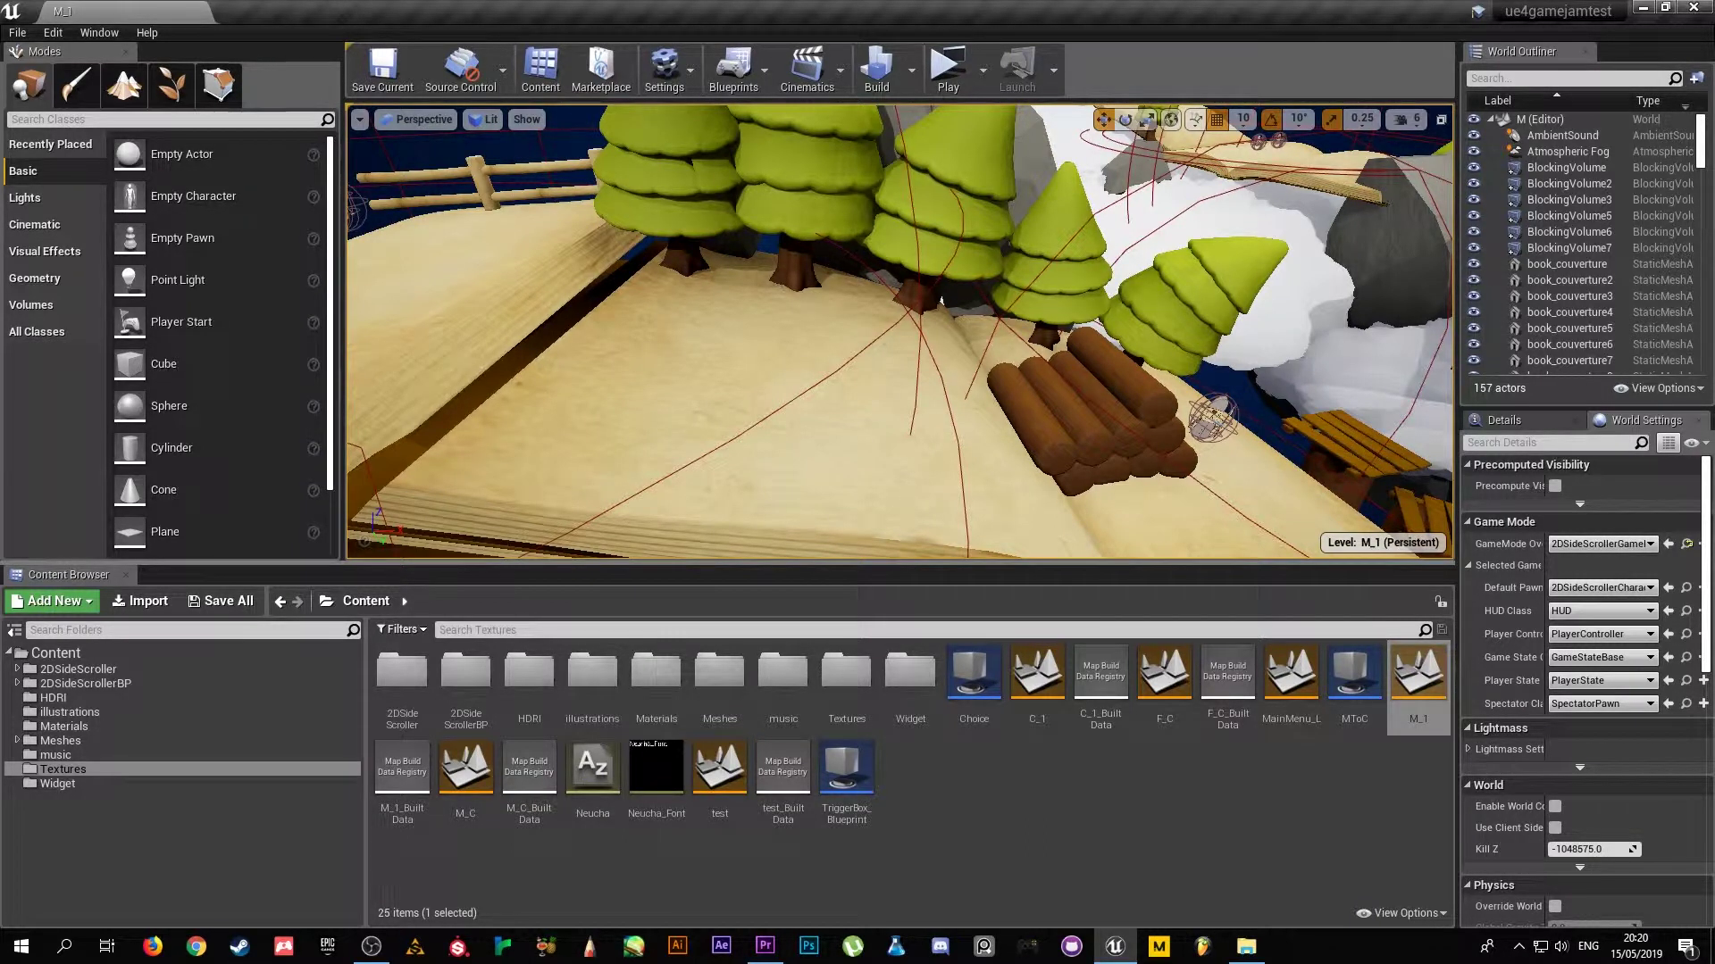
{"action": "right_click_drag", "start_coordinate": [900, 331], "coordinate": [1021, 260]}
{"action": "key", "text": "w"}
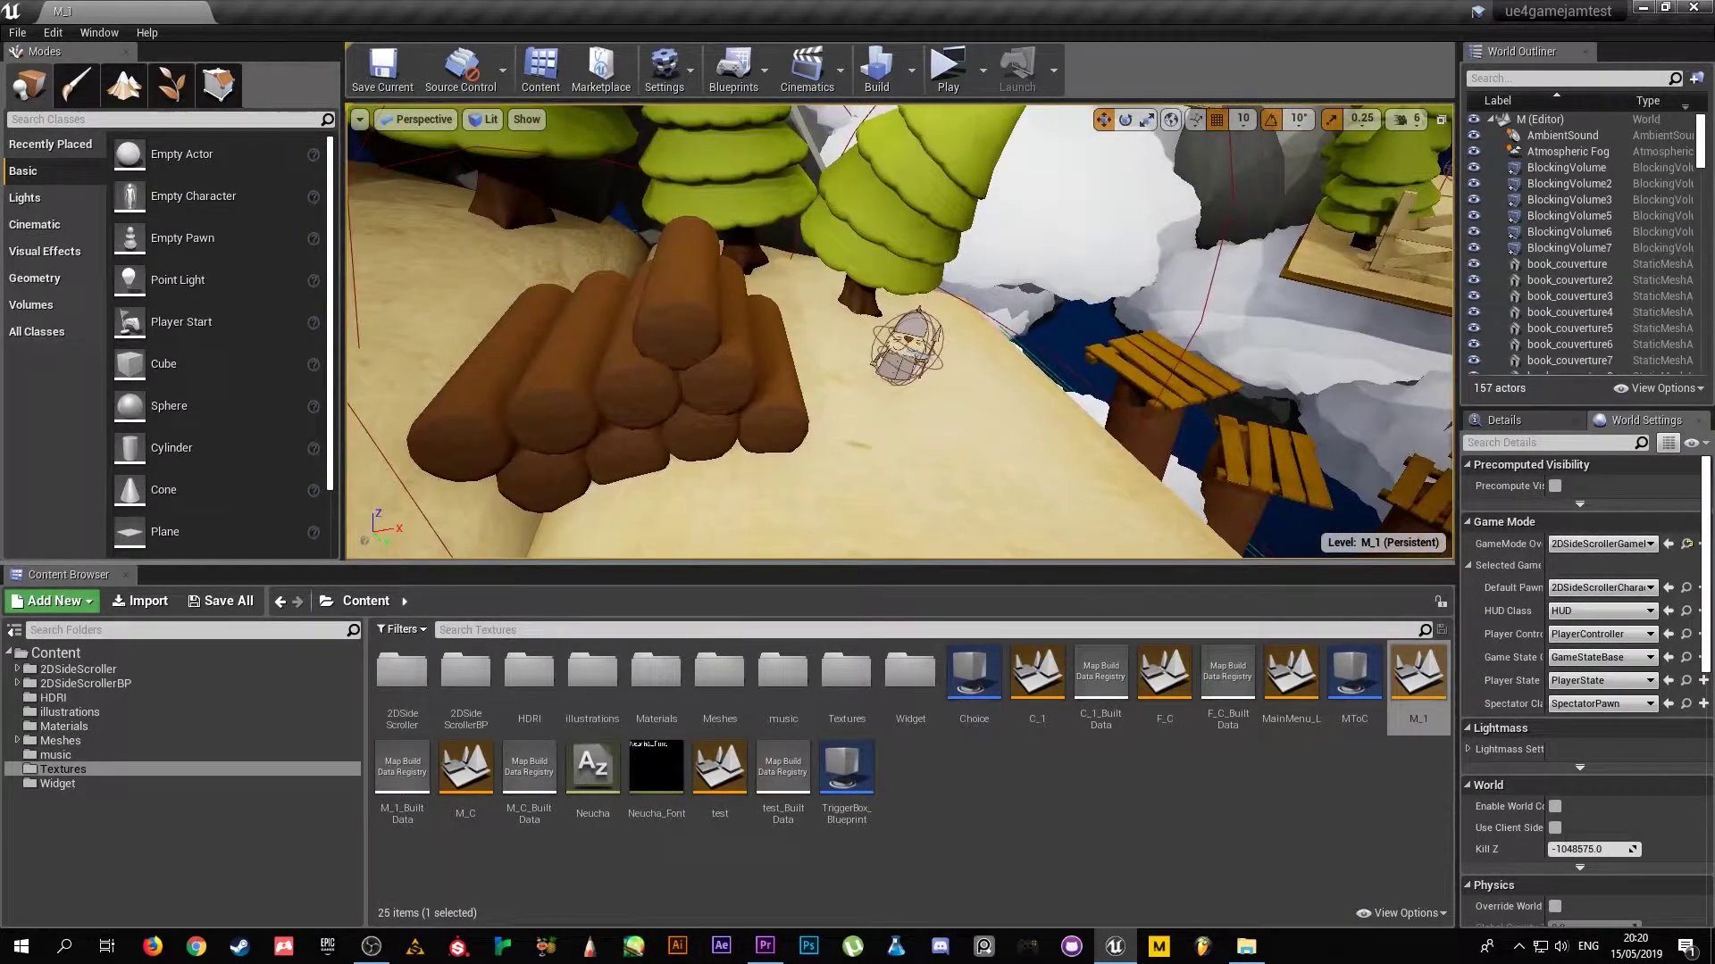
{"action": "right_click_drag", "start_coordinate": [867, 347], "coordinate": [859, 350]}
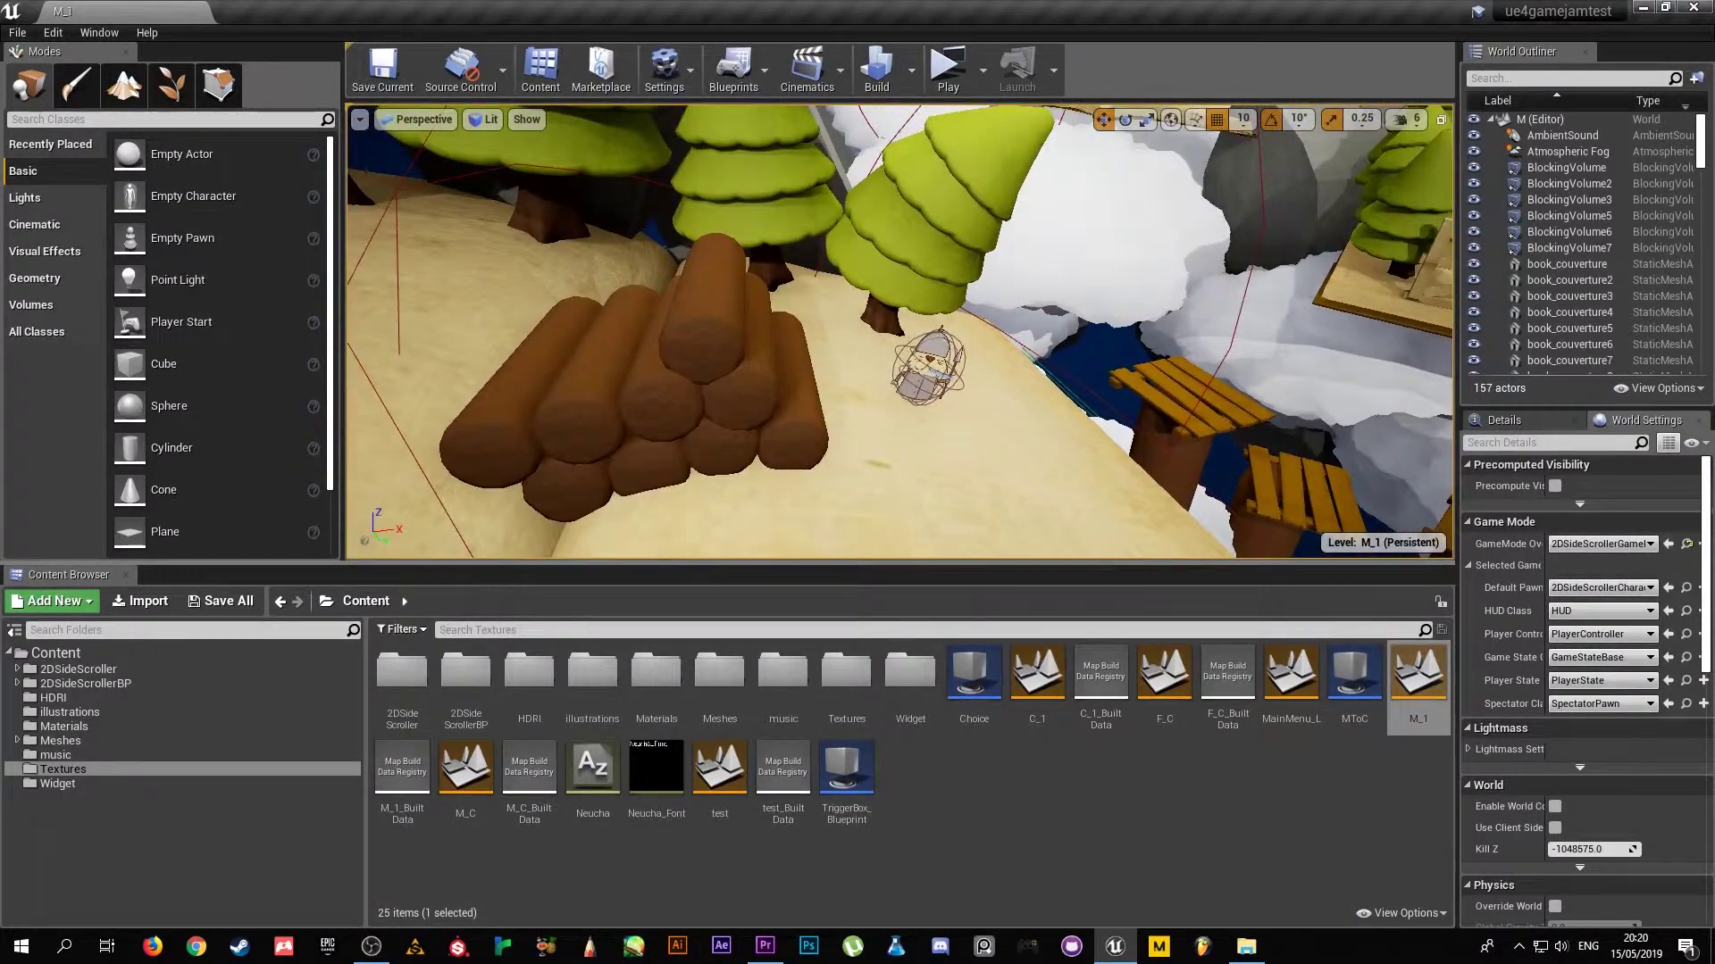
{"action": "right_click_drag", "start_coordinate": [1063, 431], "coordinate": [972, 452]}
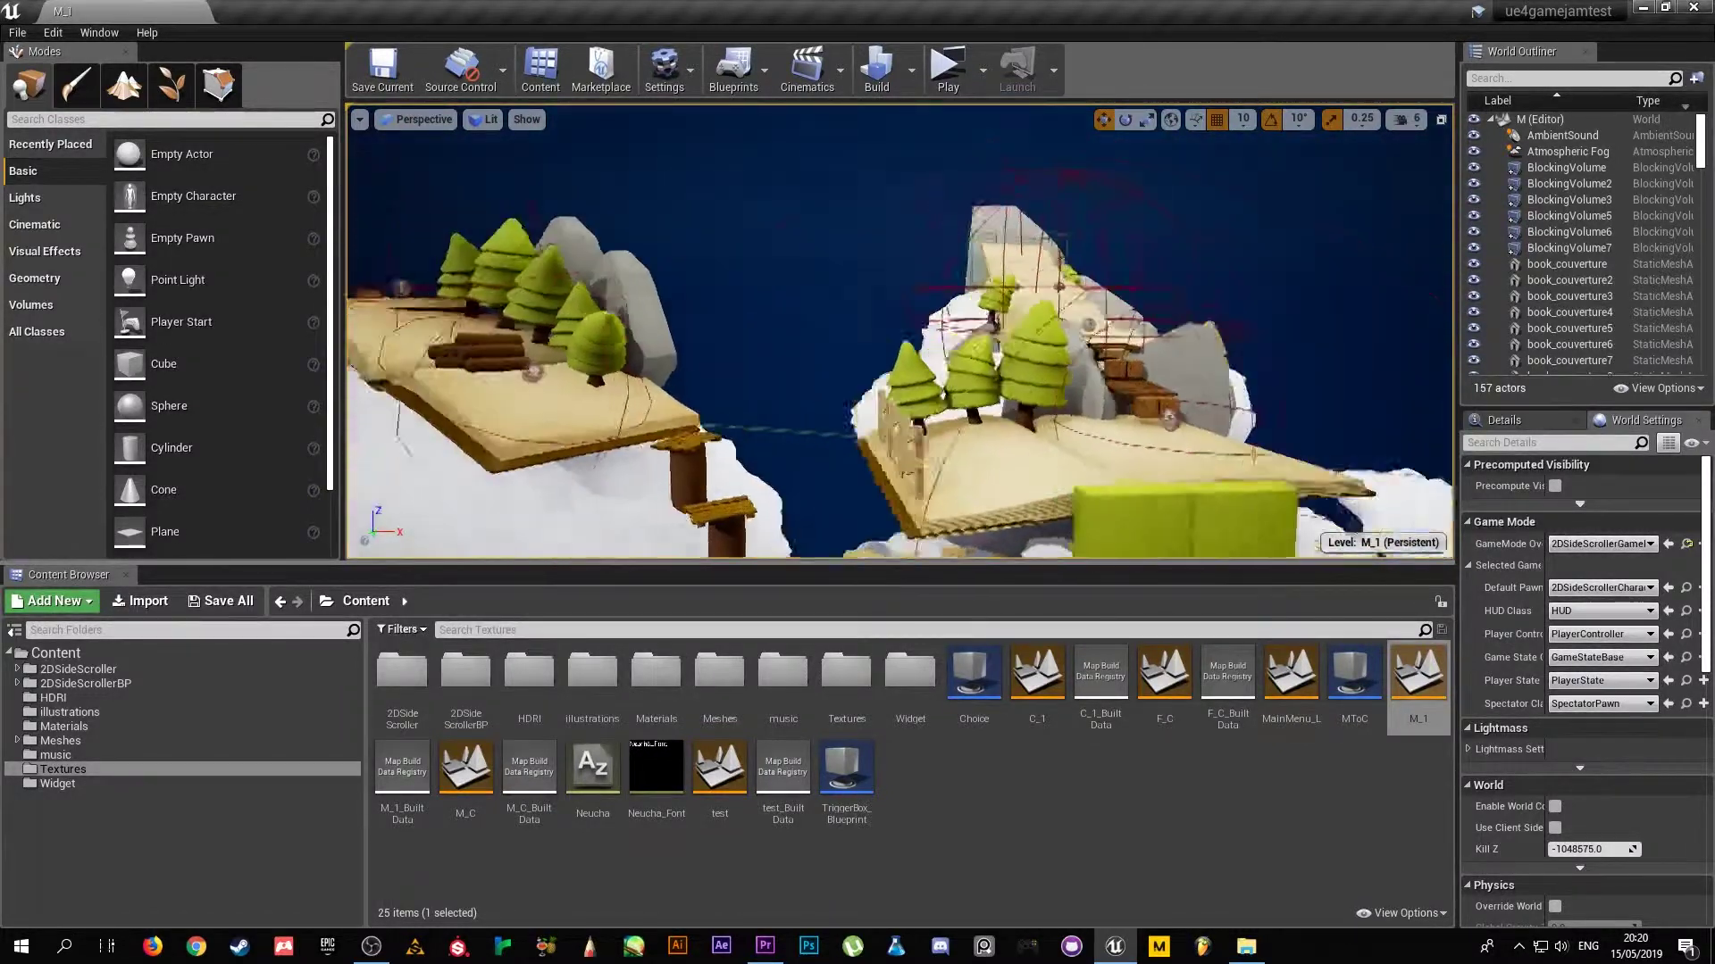
- Return to the first book island, play the M_1 level and move the mouse knight towards the bridge and enemies
{"action": "right_click_drag", "start_coordinate": [901, 331], "coordinate": [855, 382]}
{"action": "key", "text": "w"}
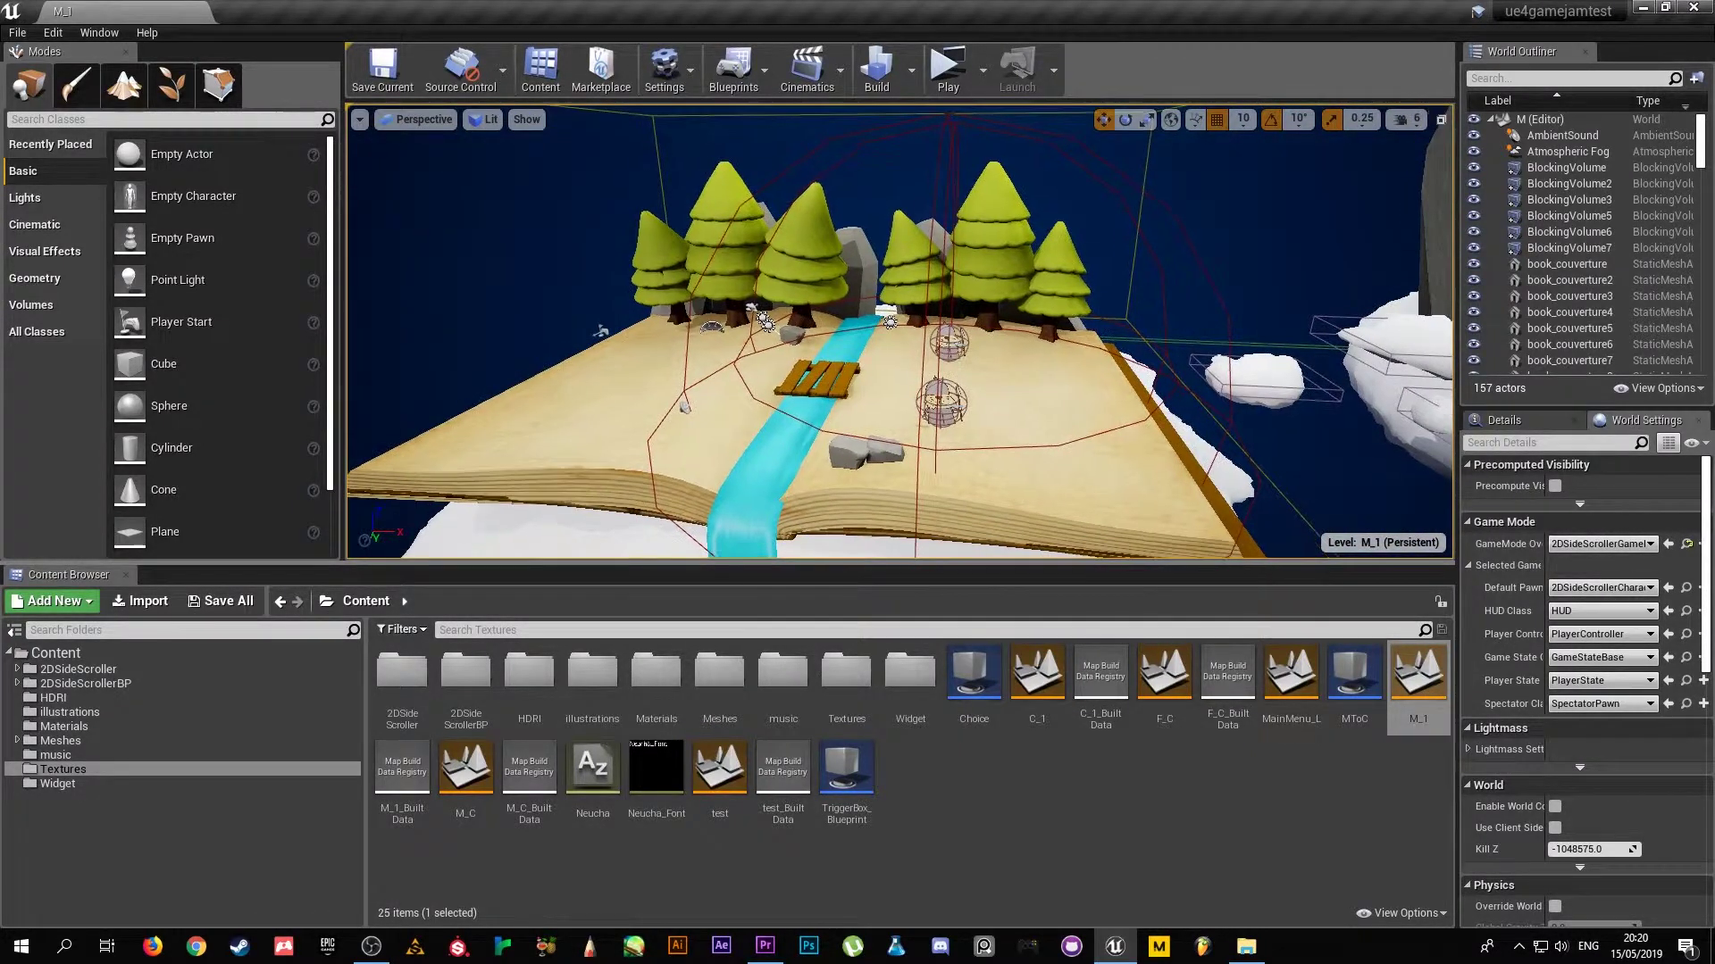
{"action": "left_click", "coordinate": [949, 81]}
{"action": "left_click", "coordinate": [1398, 139]}
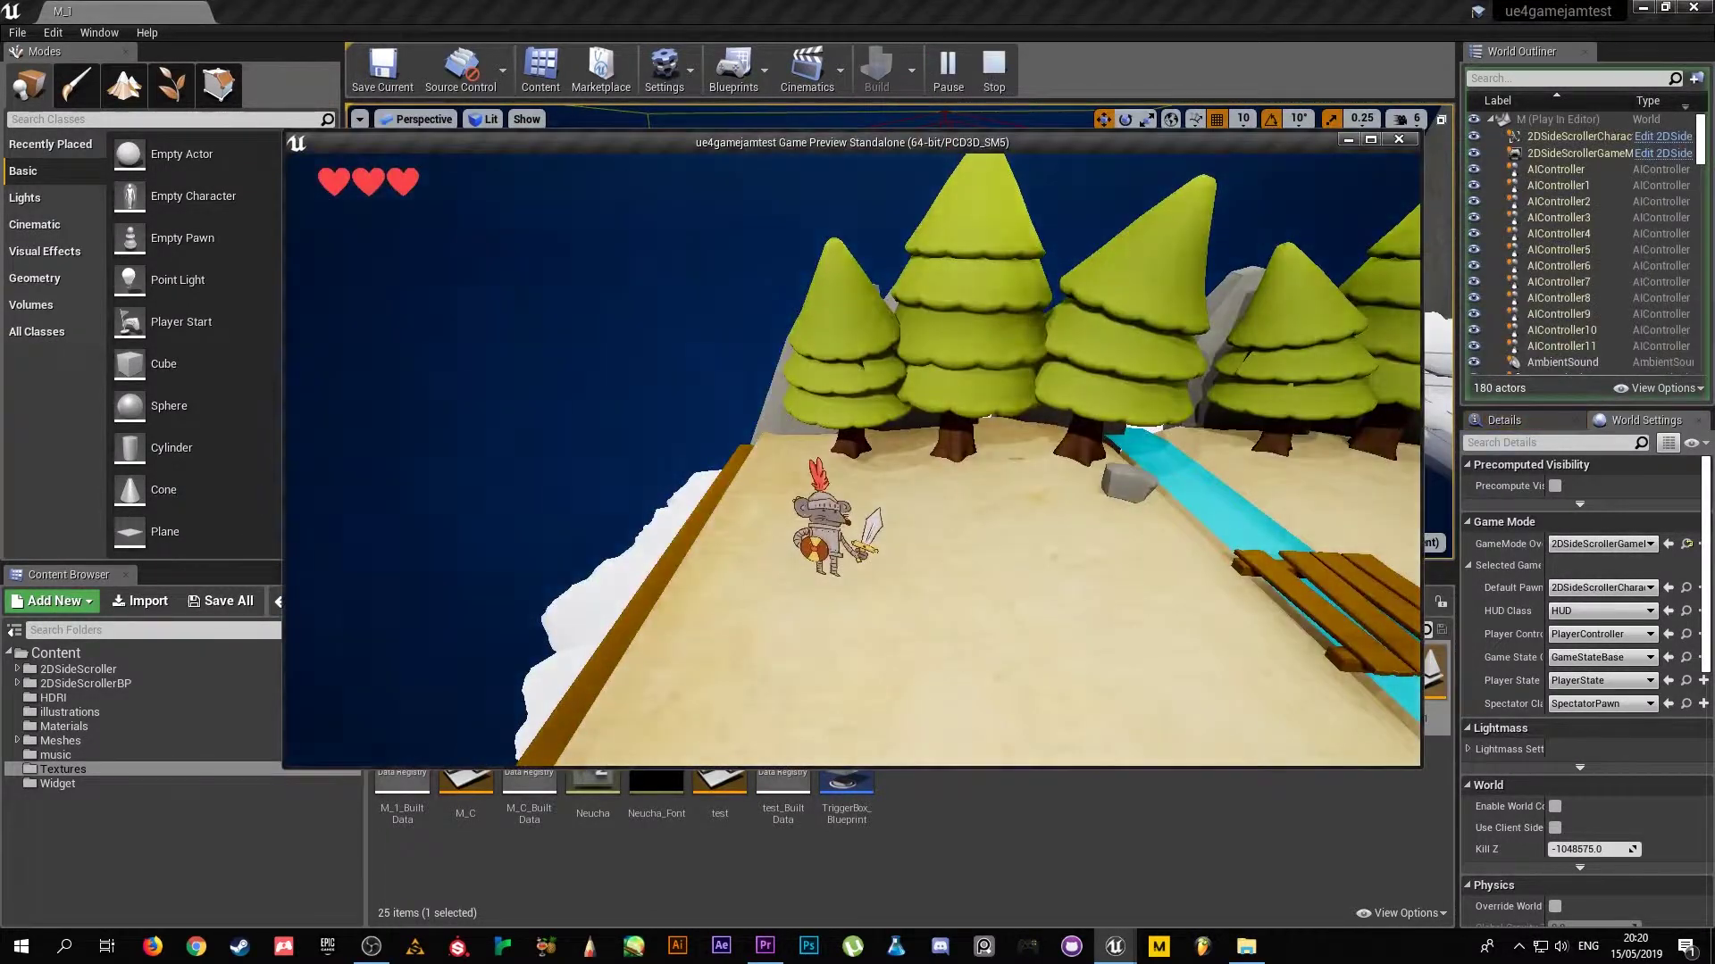
{"action": "key", "text": "d"}
{"action": "key", "text": "a"}
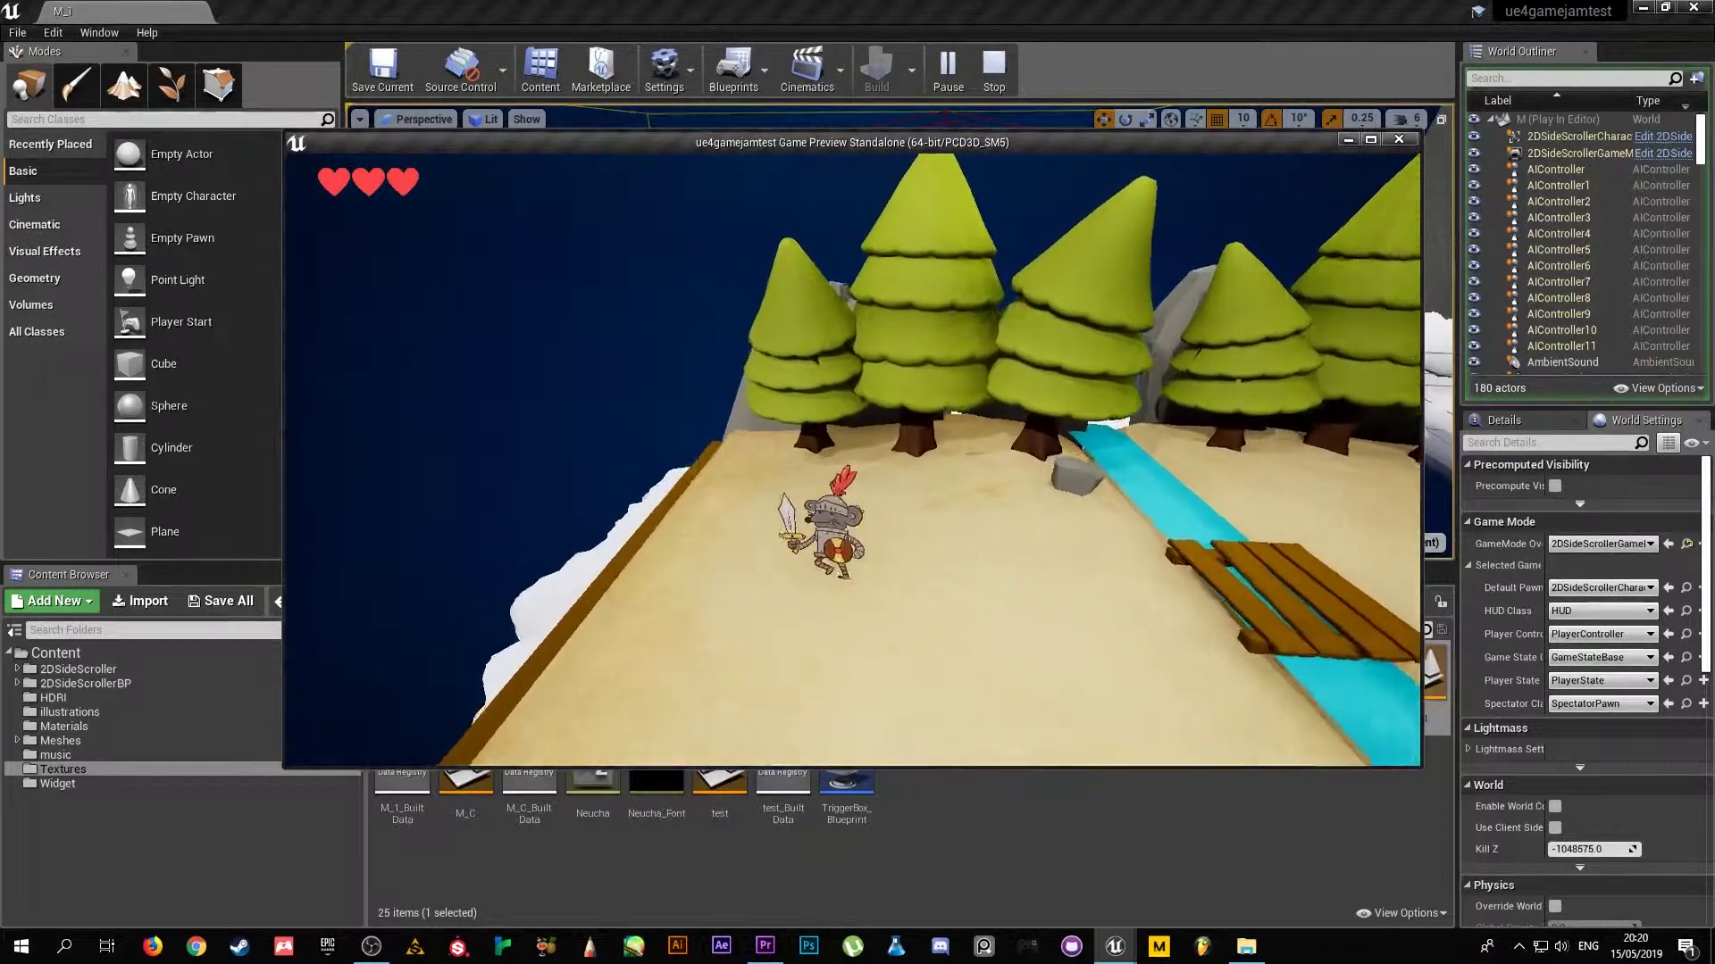
{"action": "key", "text": "d"}
{"action": "key", "text": "w"}
{"action": "key", "text": "a"}
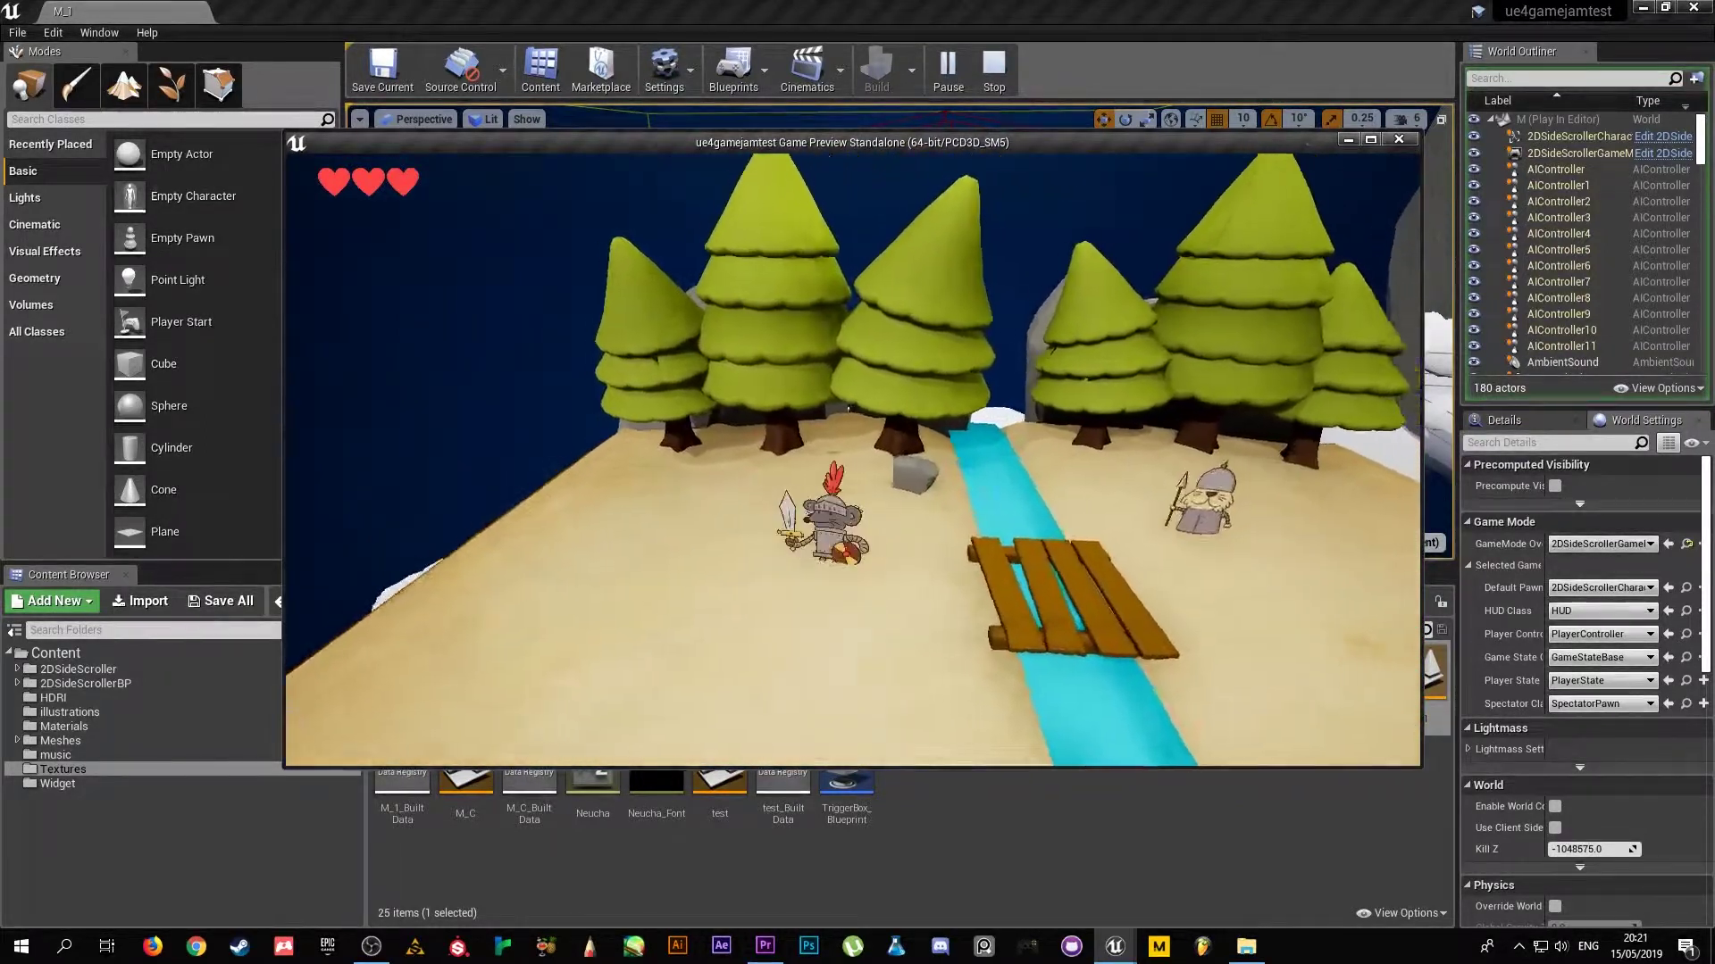
{"action": "key", "text": "w"}
{"action": "key", "text": "d"}
{"action": "key", "text": "s"}
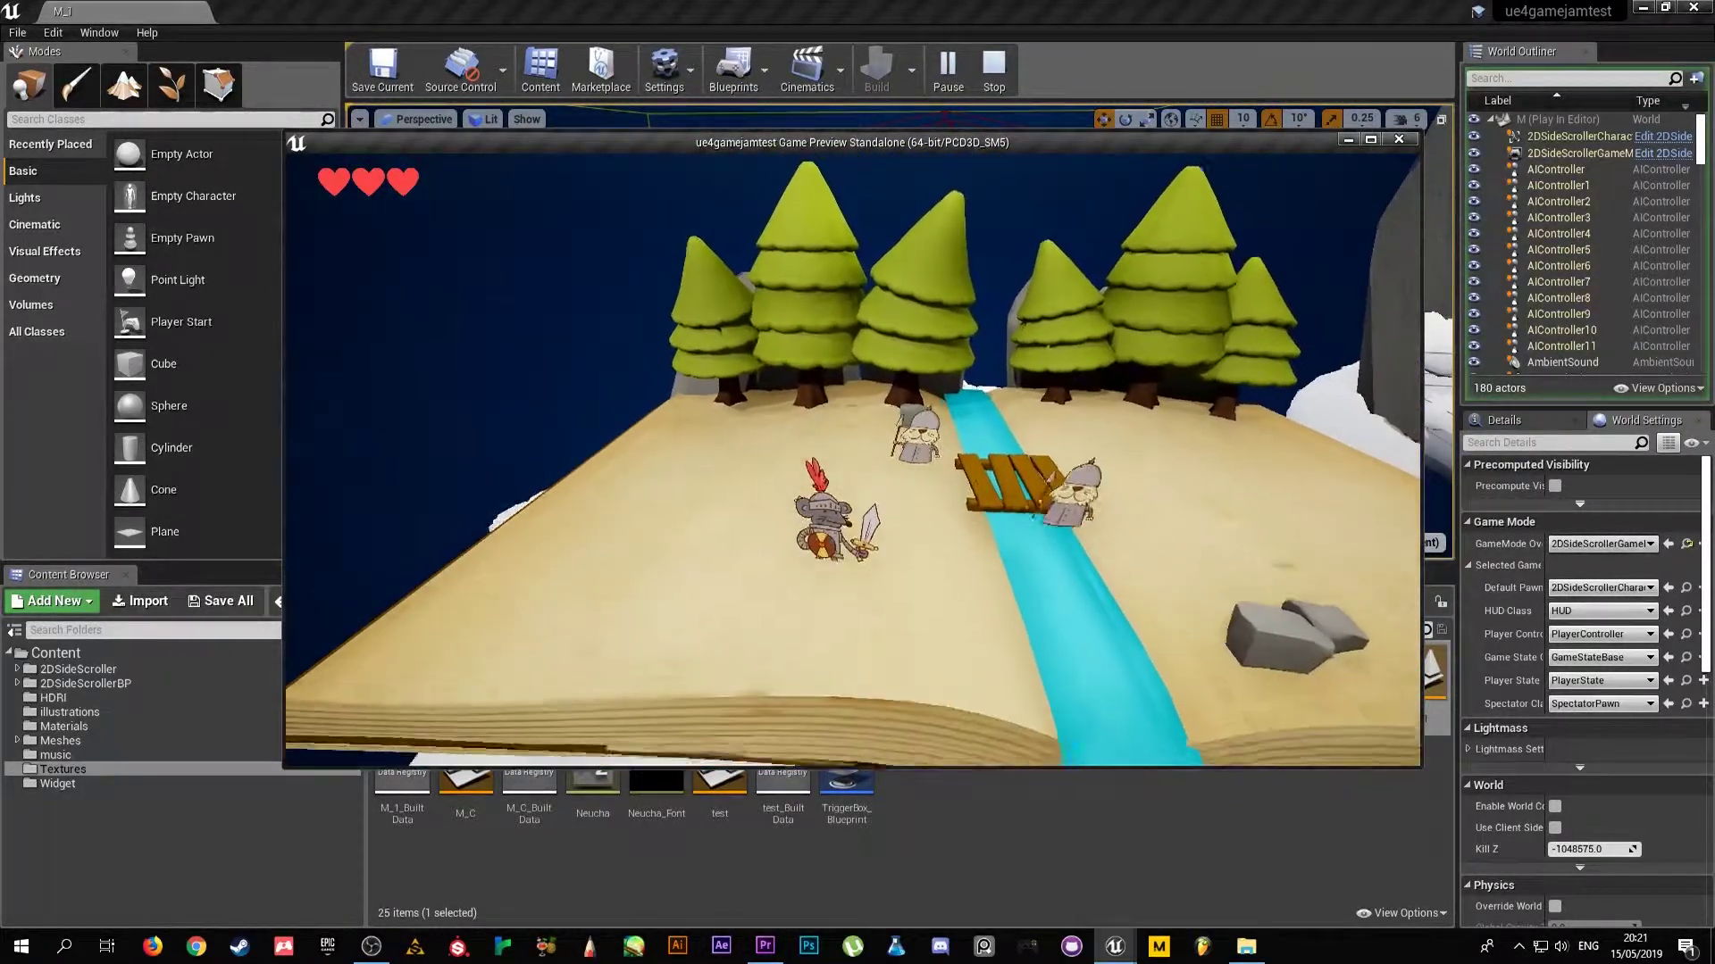
- Test the two enemies' pursuit by leading them around the first island and over the river to its far edge
{"action": "key", "text": "a"}
{"action": "key", "text": "w"}
{"action": "key", "text": "d"}
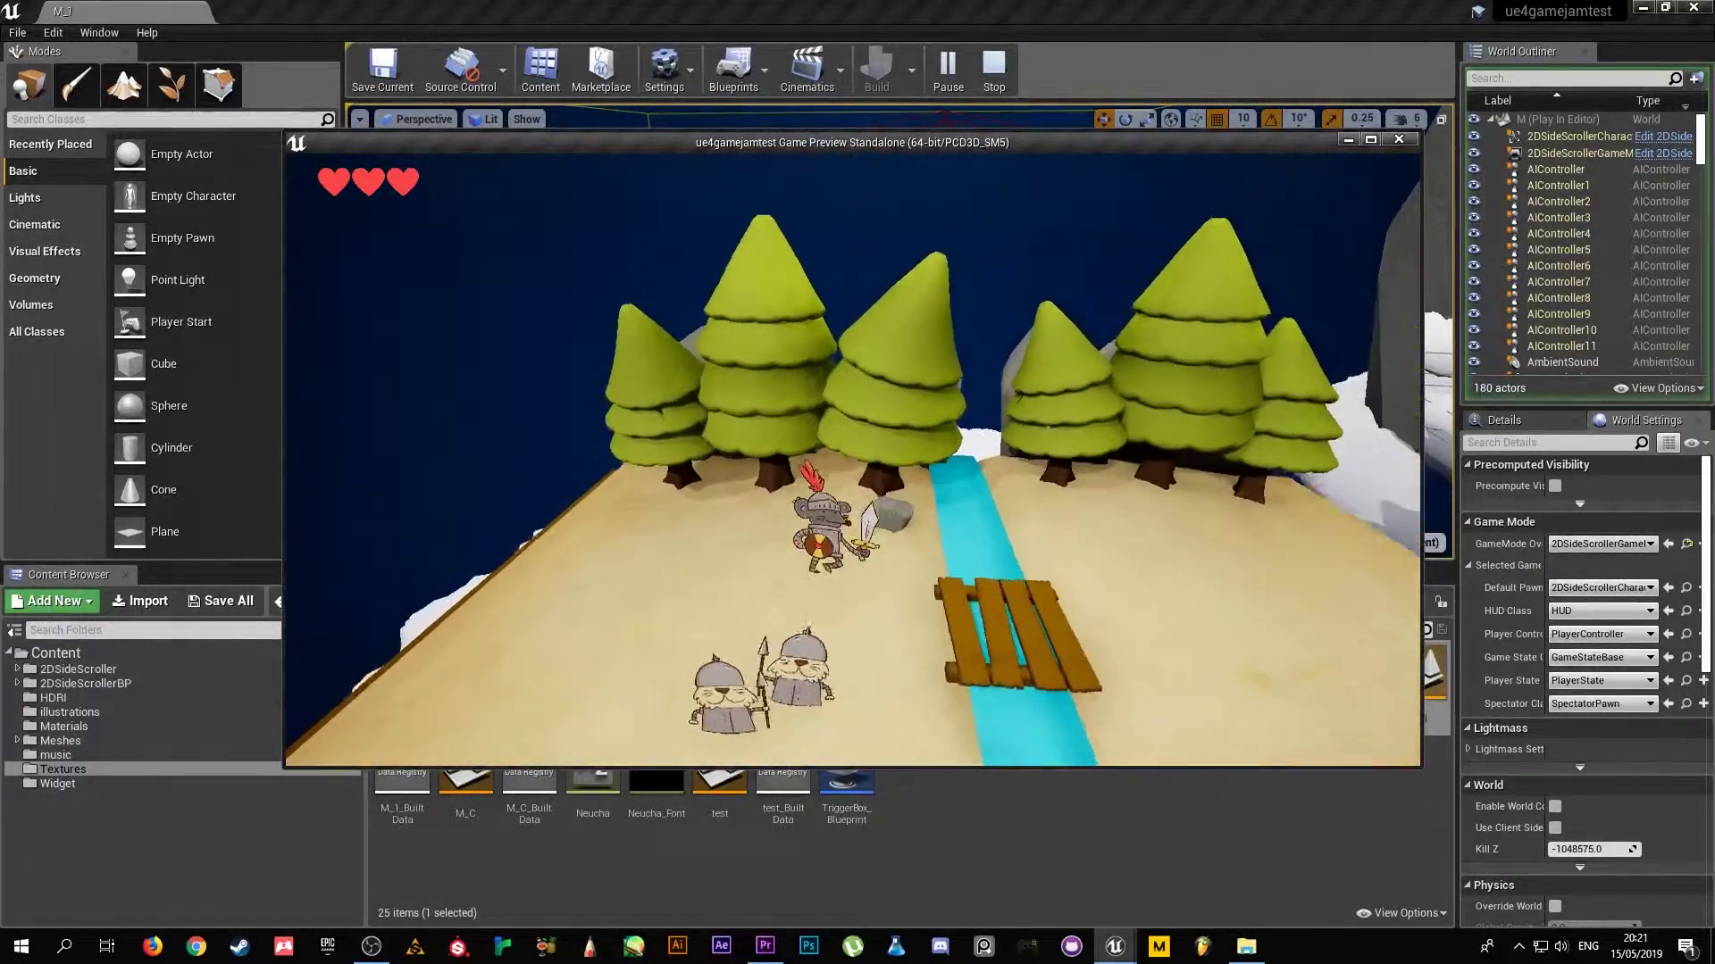
{"action": "key", "text": "s"}
{"action": "key", "text": "d"}
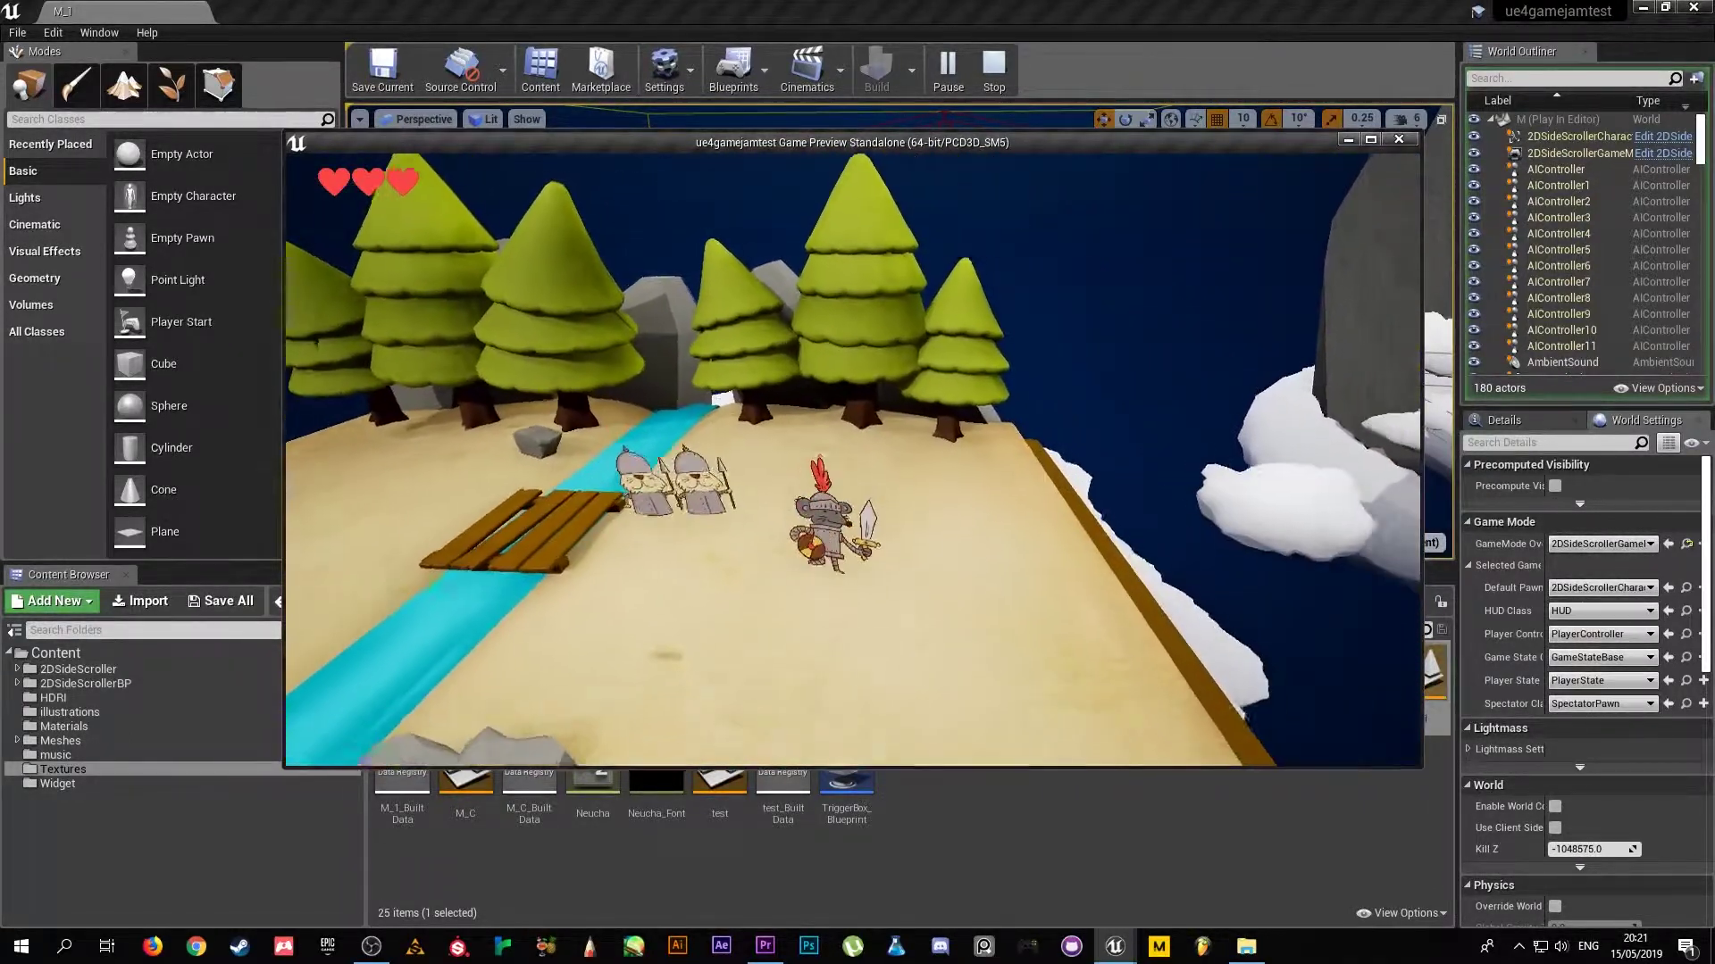
{"action": "key", "text": "d"}
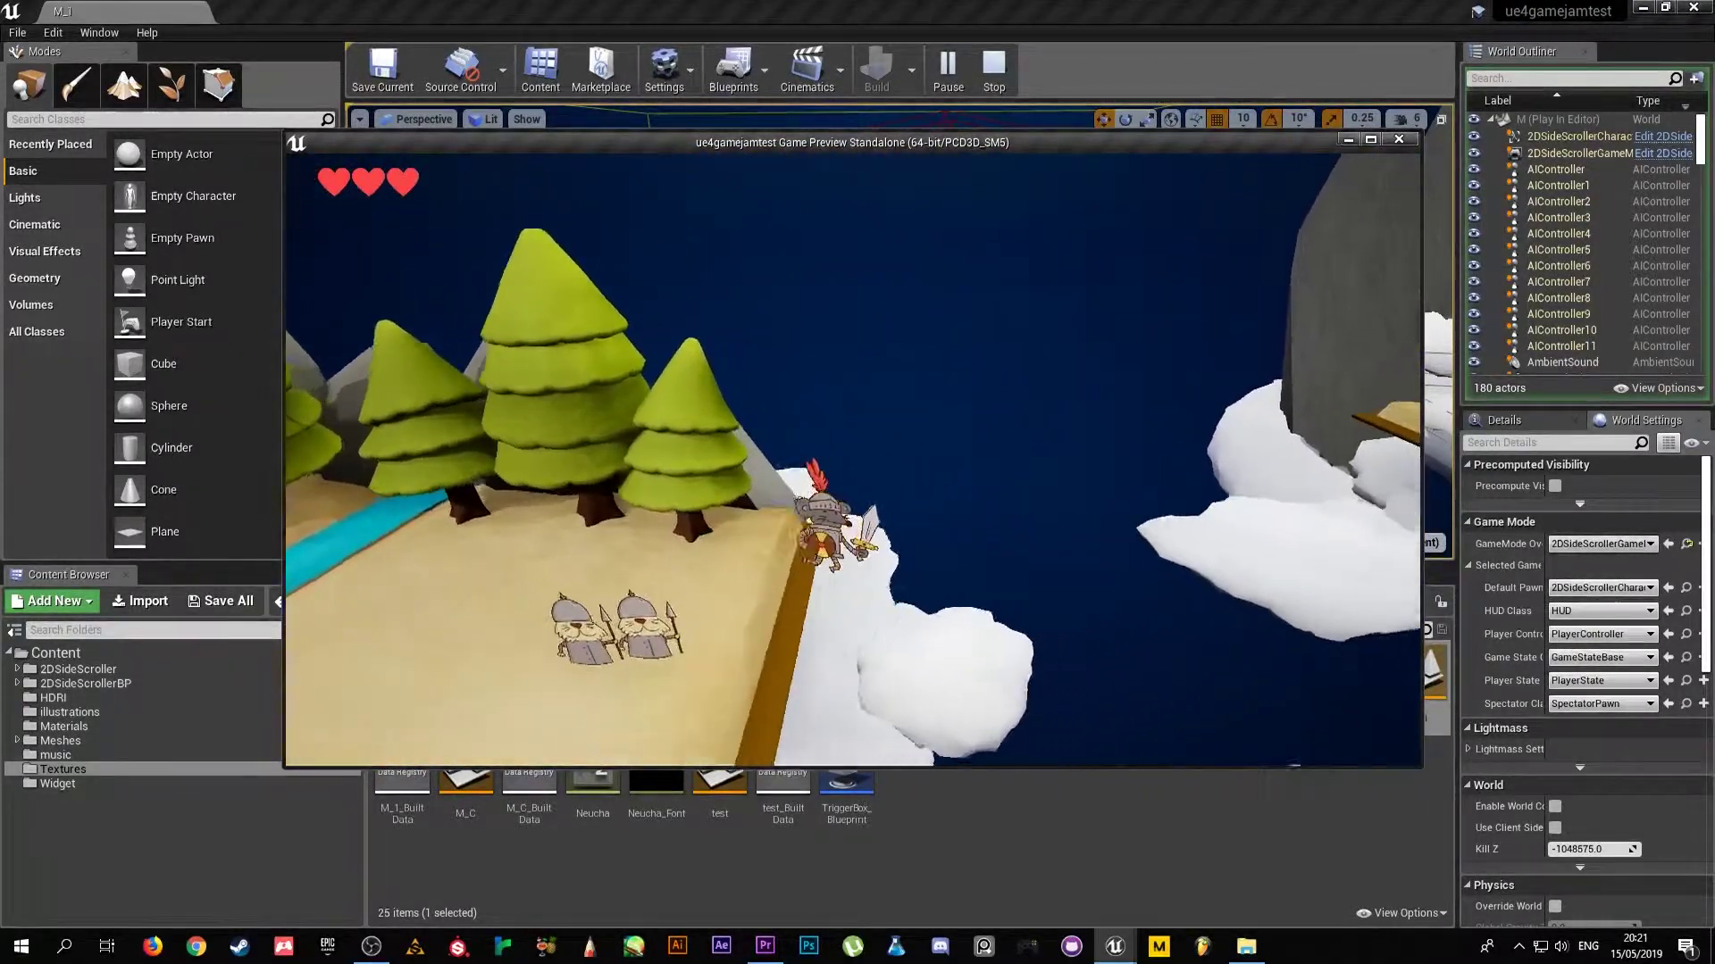
- Test the cloud platforms by jumping the knight across them to the second book island with crates
{"action": "key", "text": "d"}
{"action": "key", "text": "space"}
{"action": "key", "text": "s"}
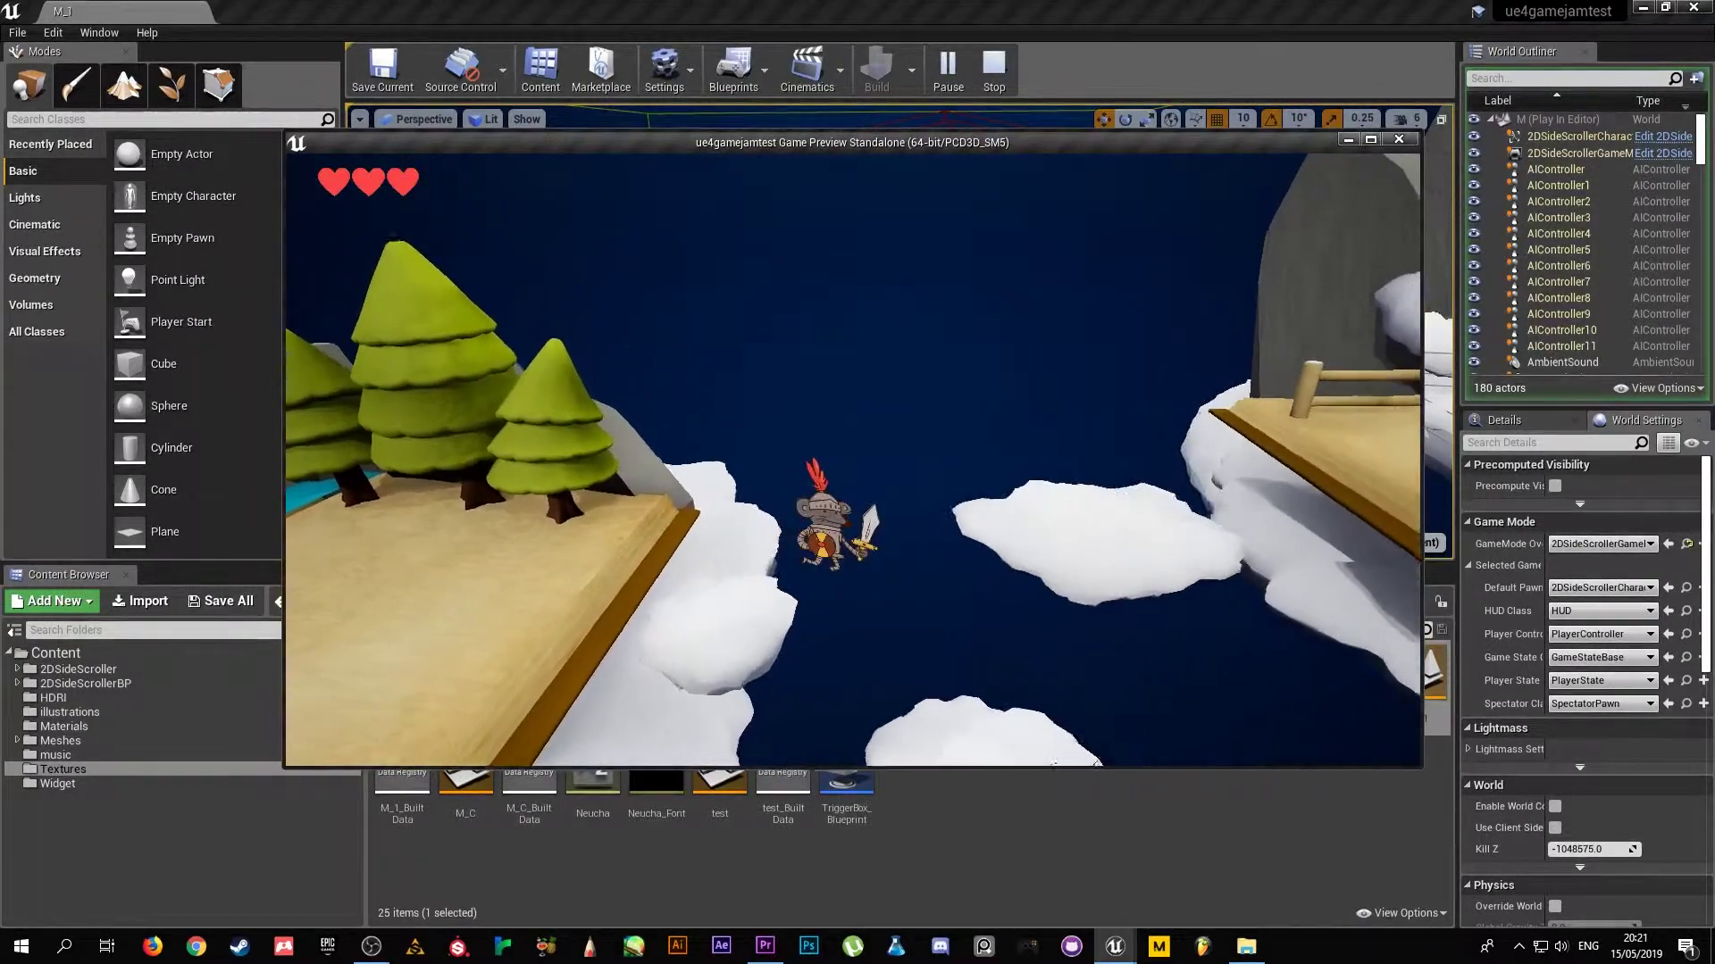
{"action": "key", "text": "d"}
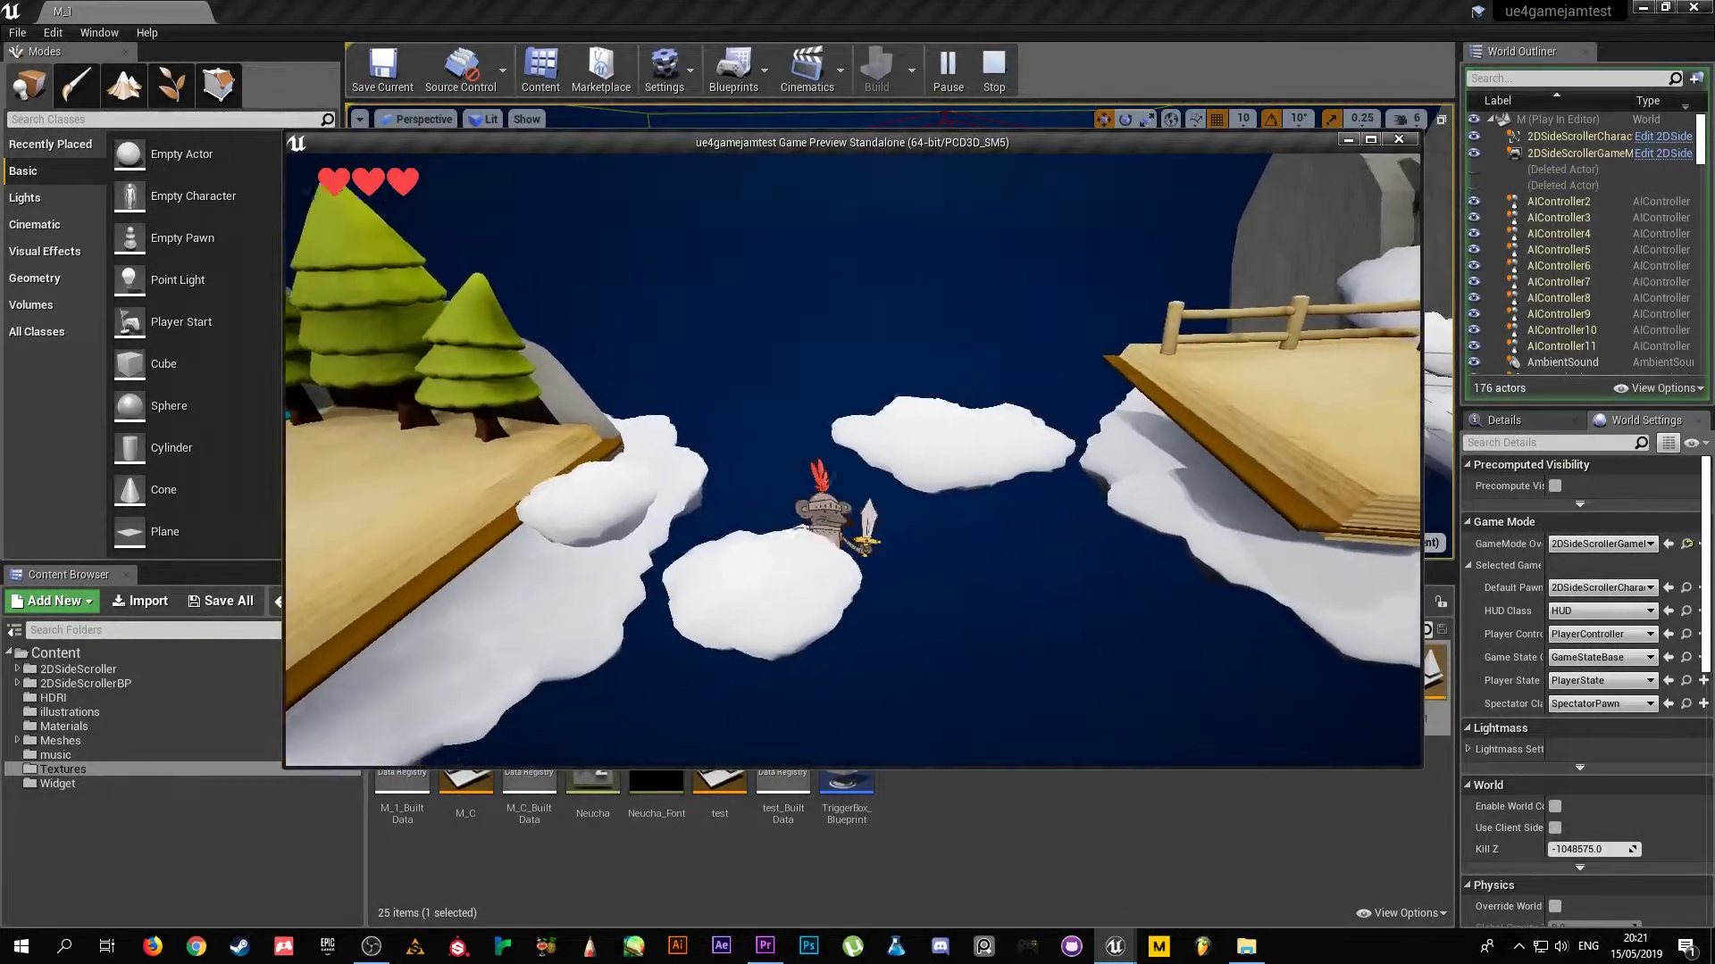
{"action": "key", "text": "w"}
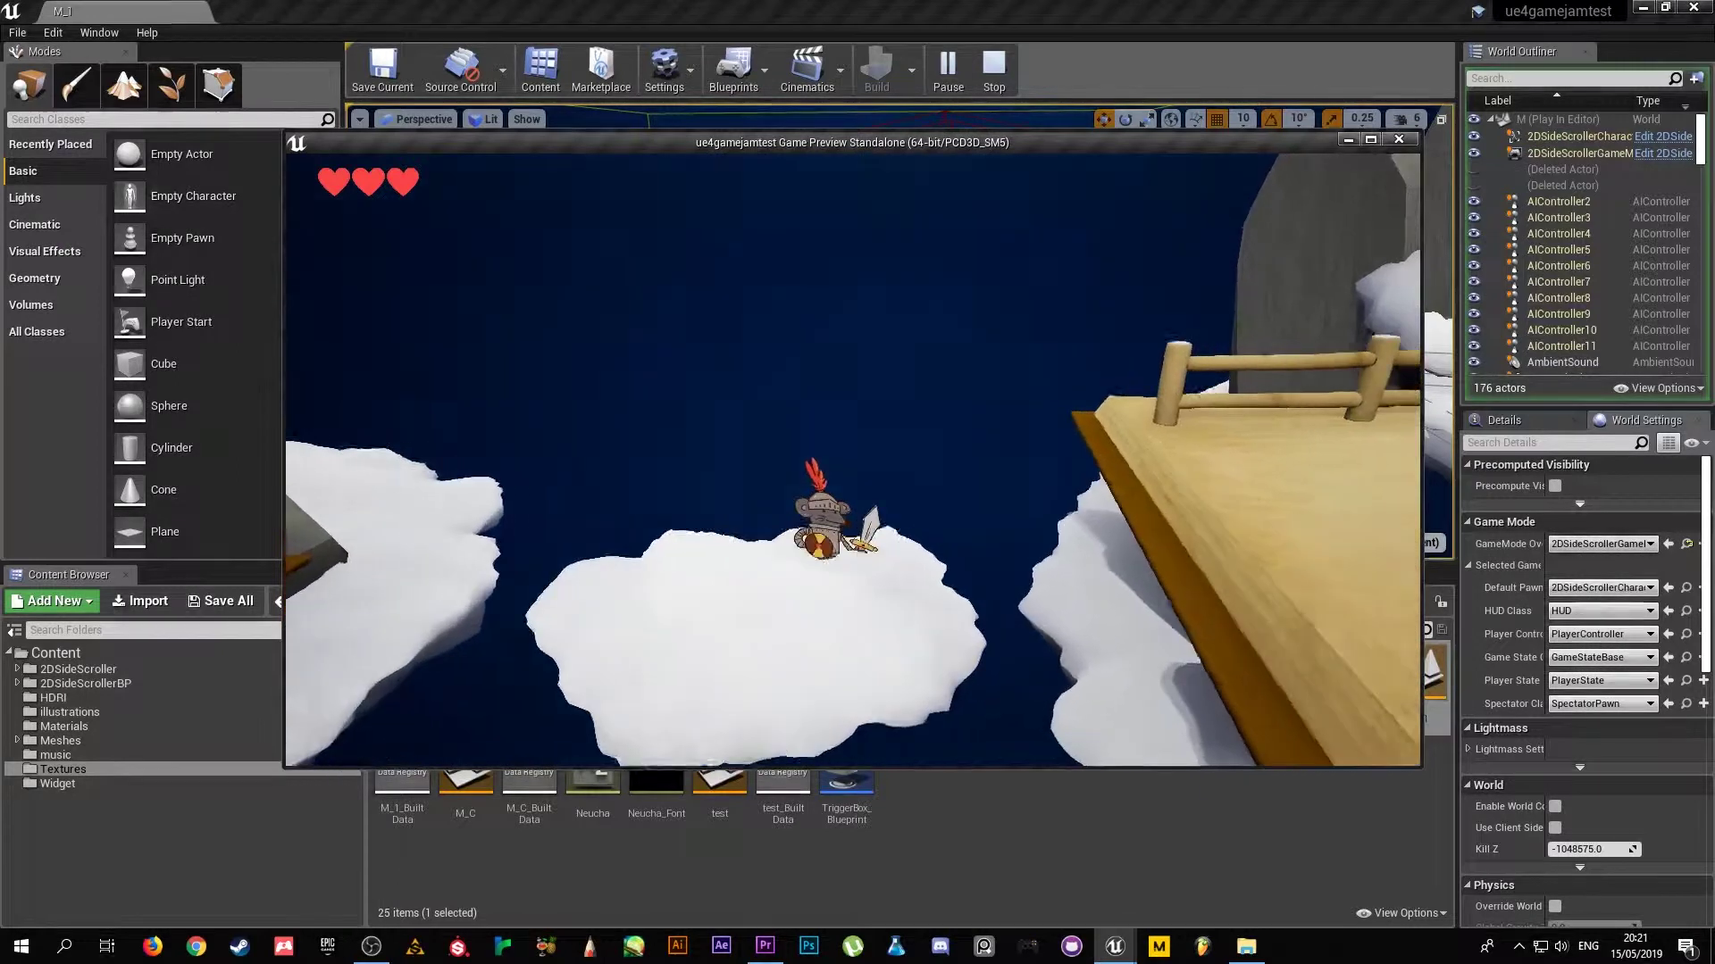
{"action": "key", "text": "d"}
{"action": "key", "text": "s"}
{"action": "key", "text": "space"}
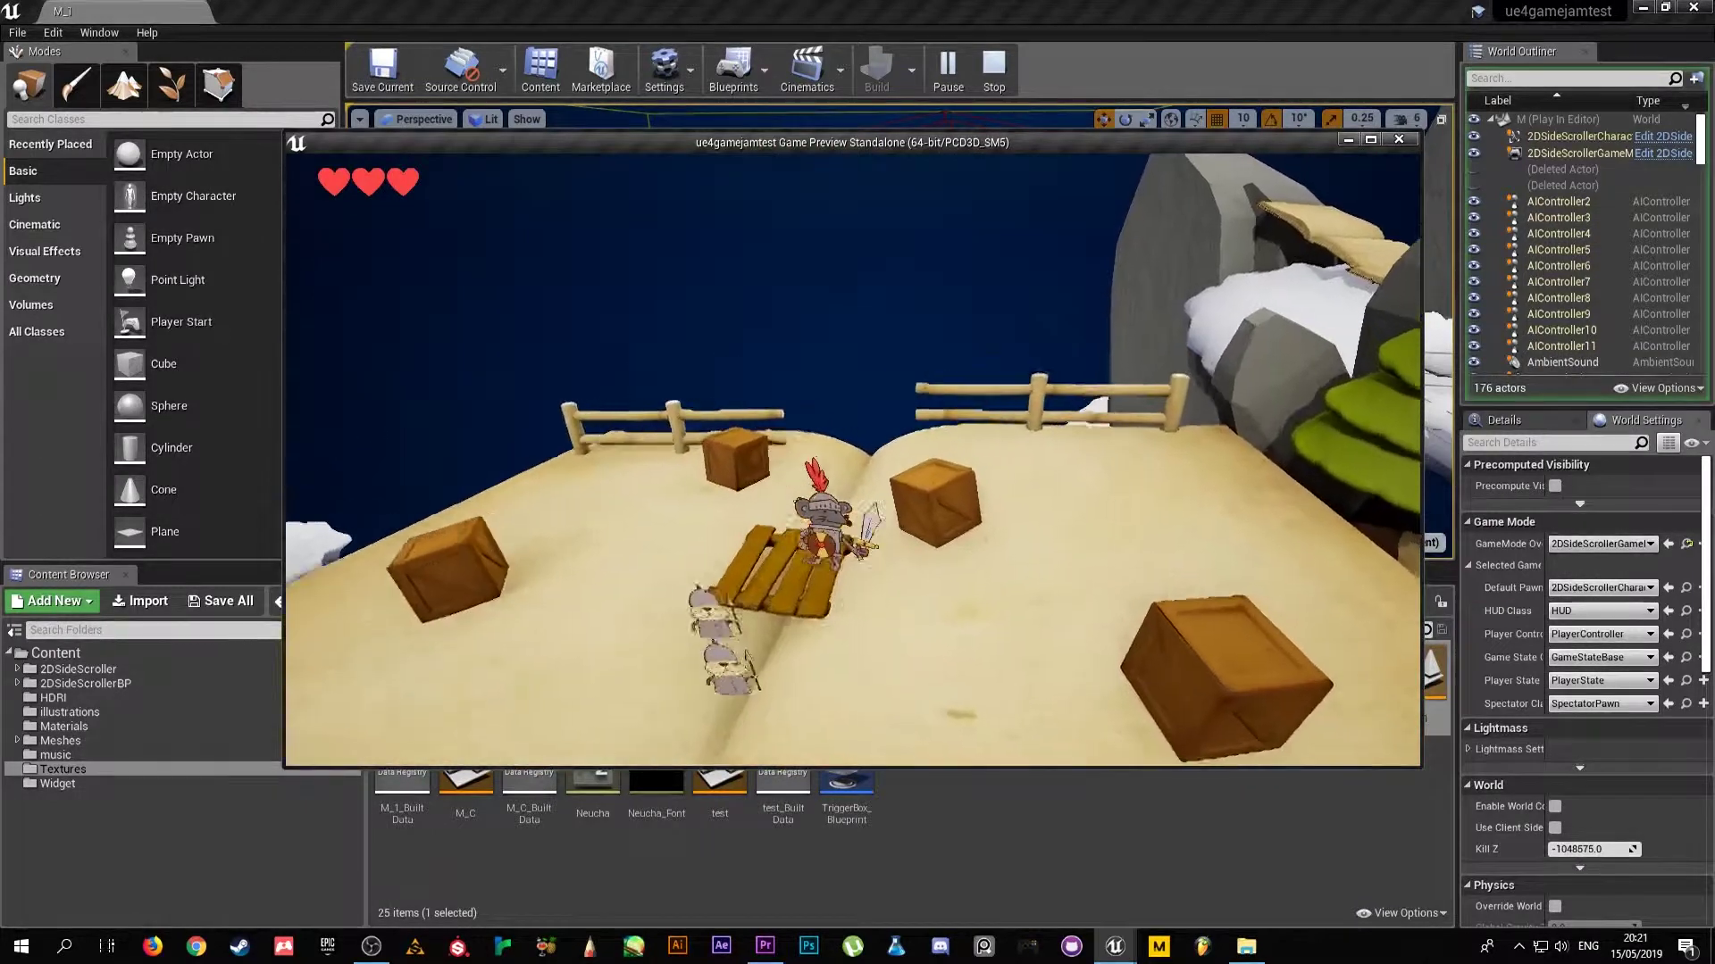
- Move the knight past the crates and over the book edge to the trees beyond the log pile
{"action": "key", "text": "d"}
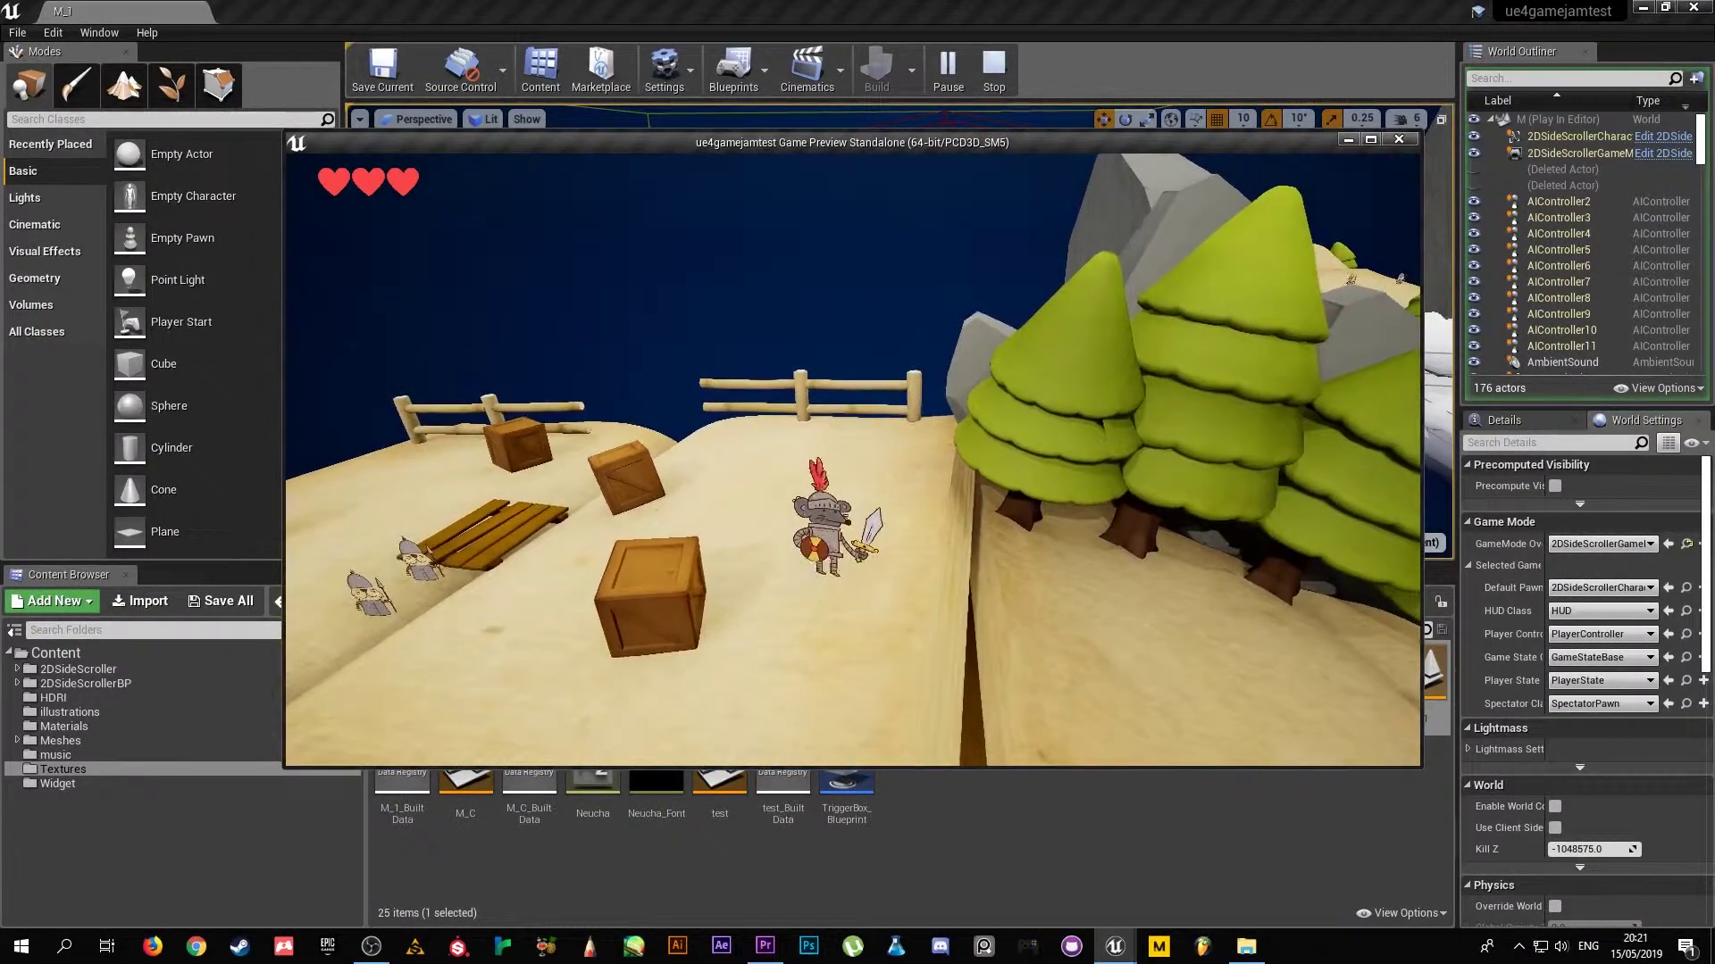
{"action": "key", "text": "d"}
{"action": "key", "text": "space"}
{"action": "key", "text": "d"}
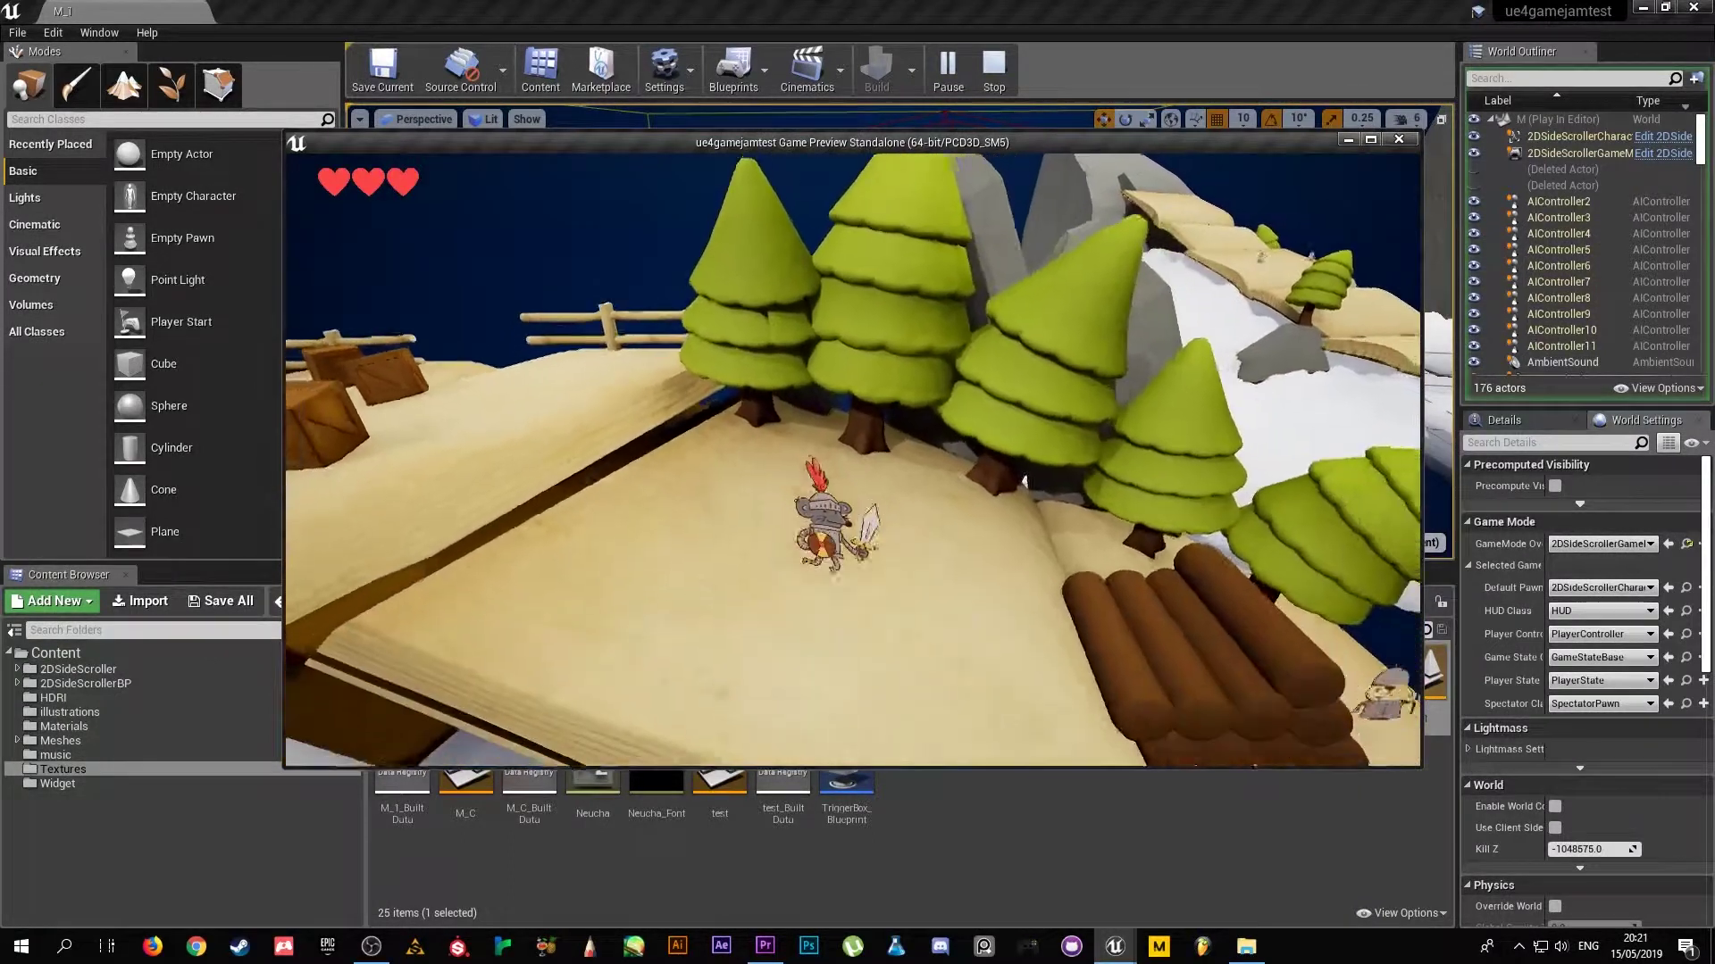
{"action": "key", "text": "d"}
{"action": "key", "text": "space"}
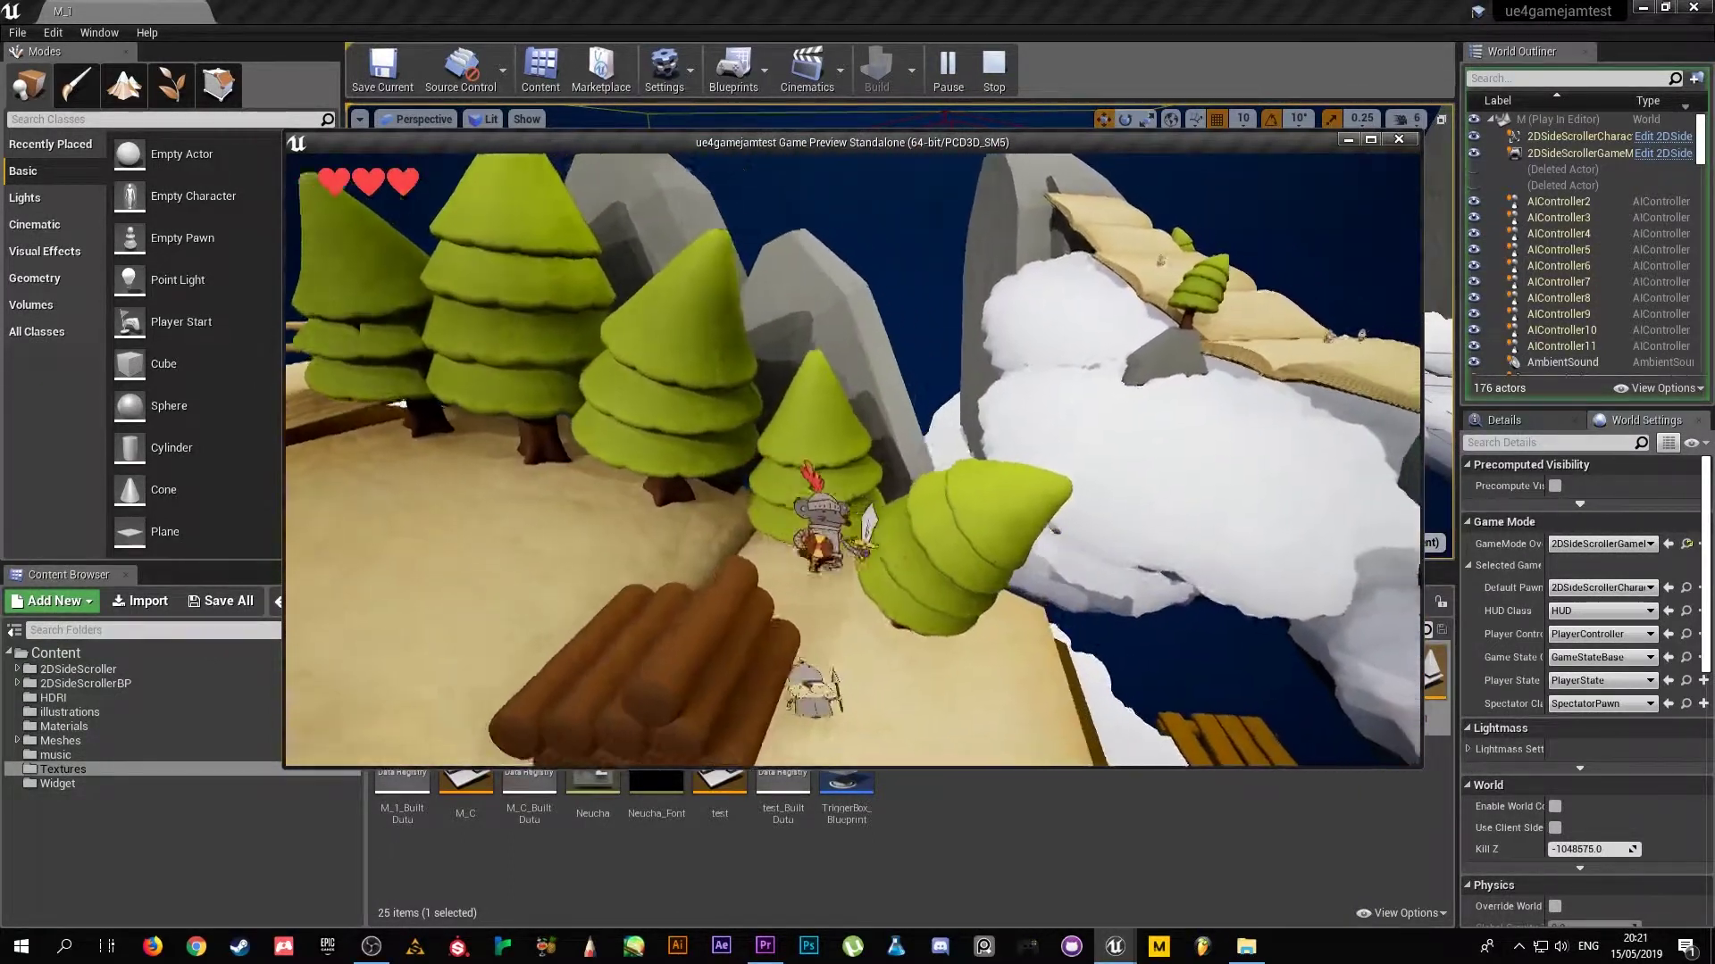
- Test the descent by jumping the knight down the wooden pillar platforms to the open book beside the green block
{"action": "key", "text": "d"}
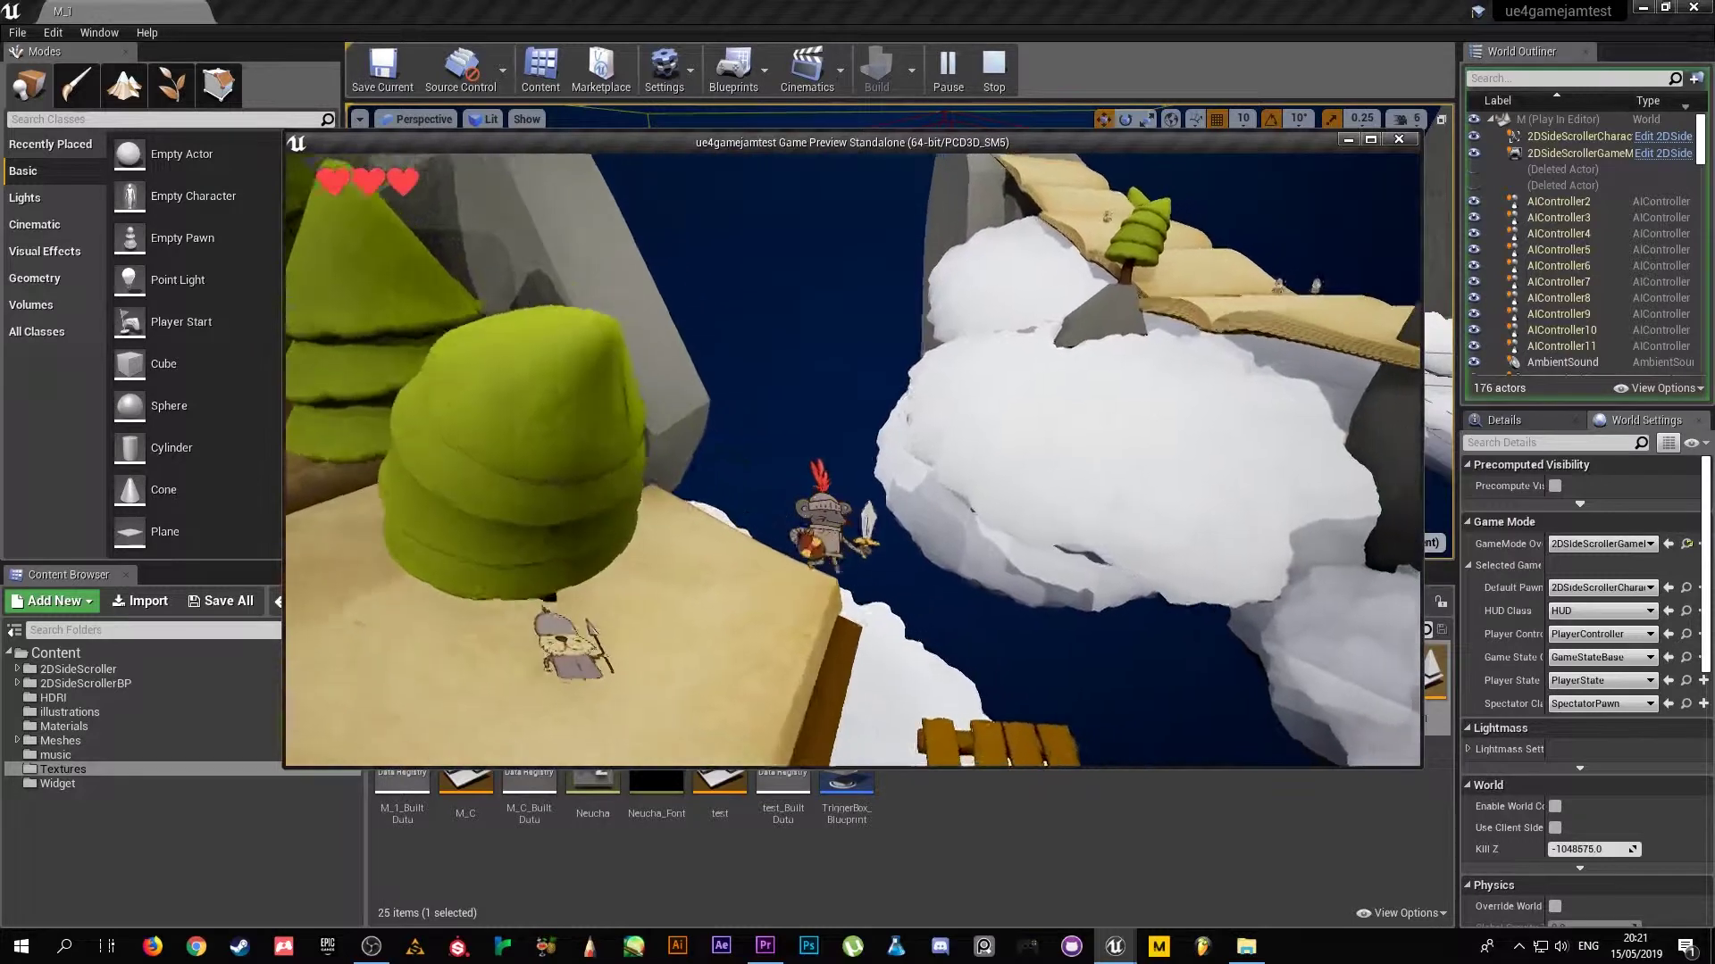
{"action": "key", "text": "space"}
{"action": "key", "text": "d"}
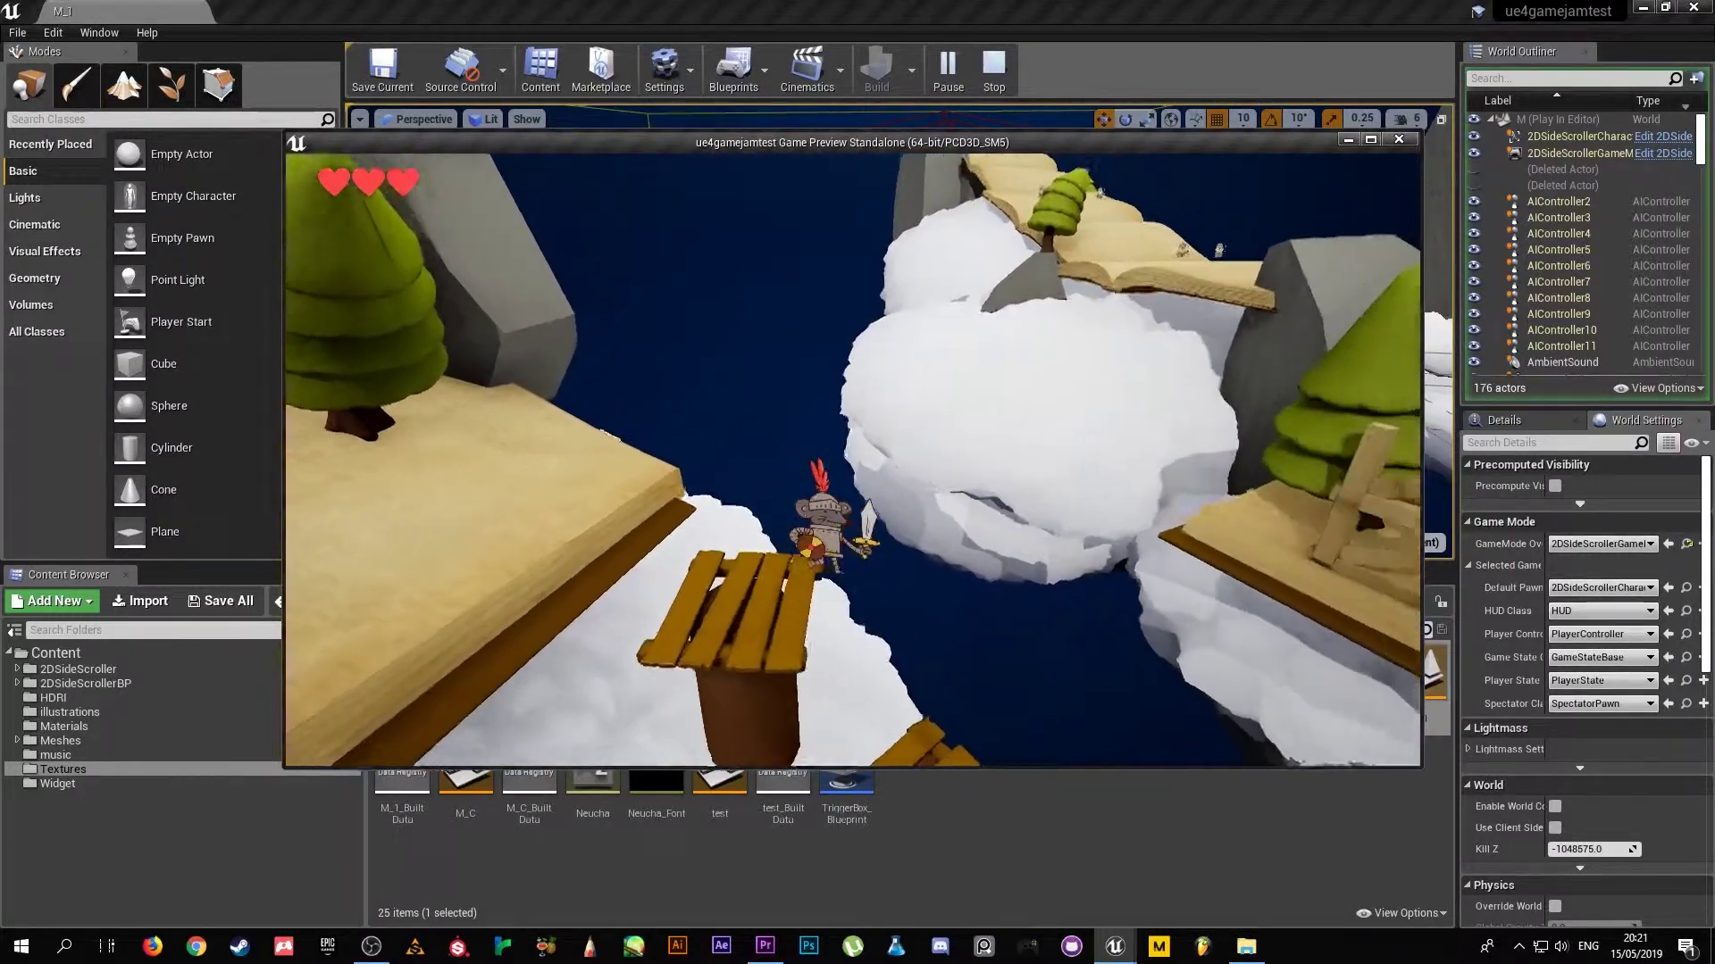
{"action": "key", "text": "a"}
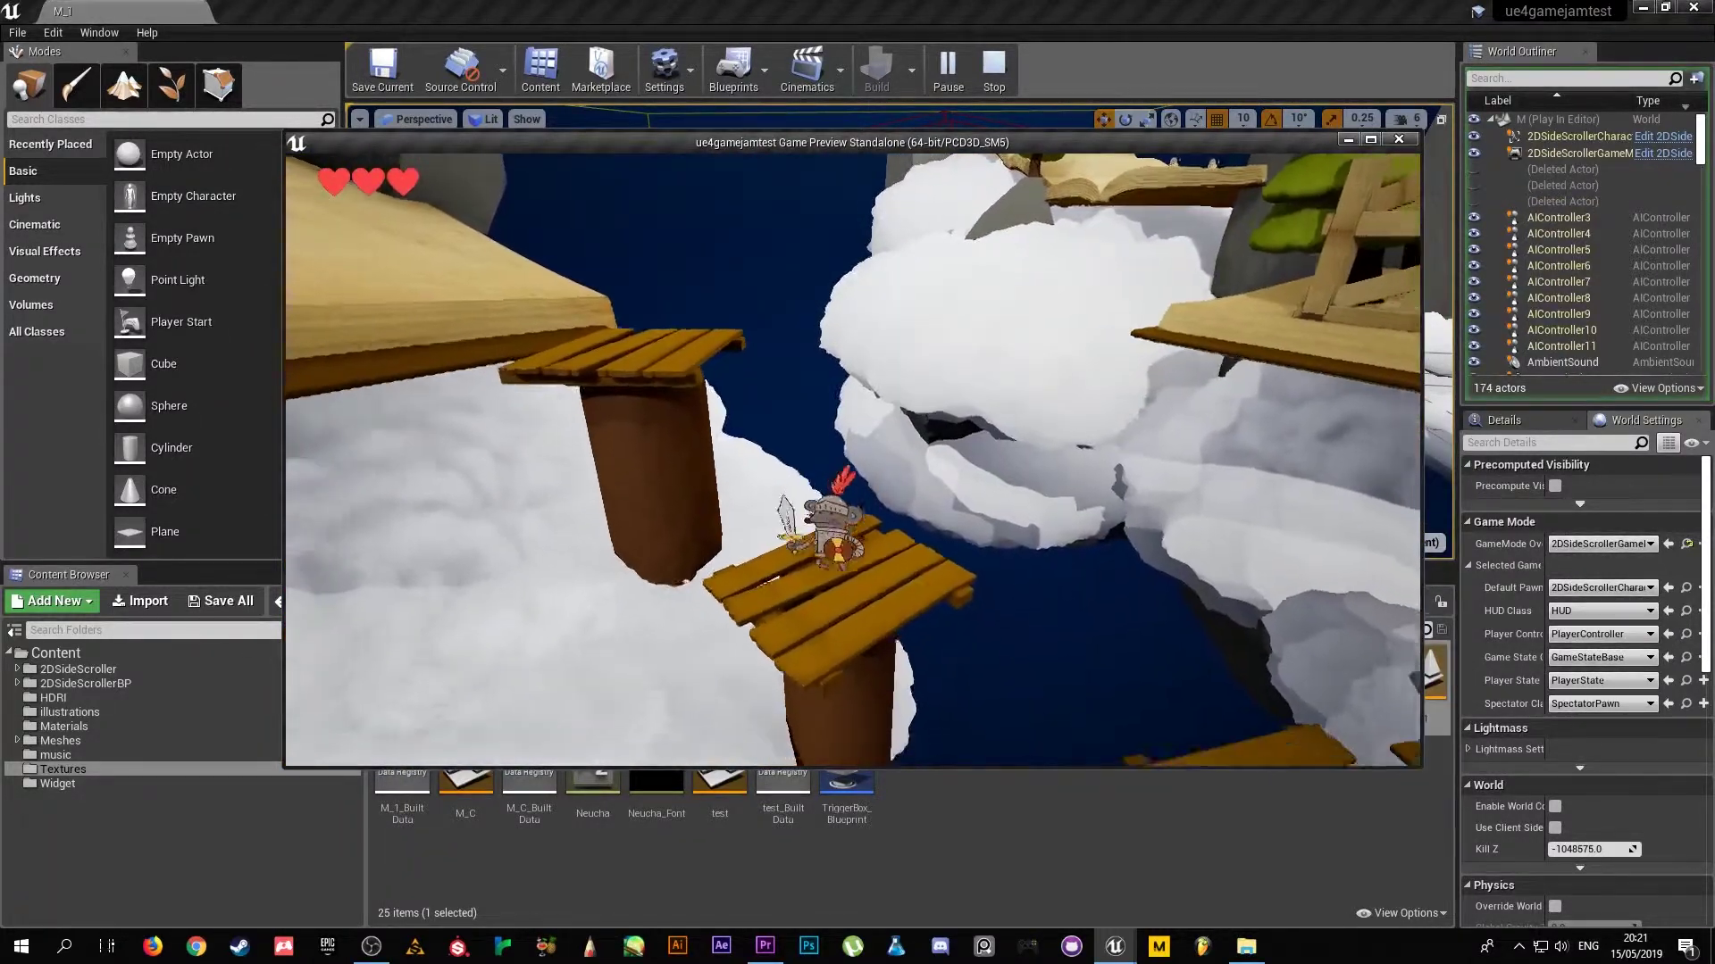
{"action": "key", "text": "d"}
{"action": "key", "text": "space"}
{"action": "key", "text": "d"}
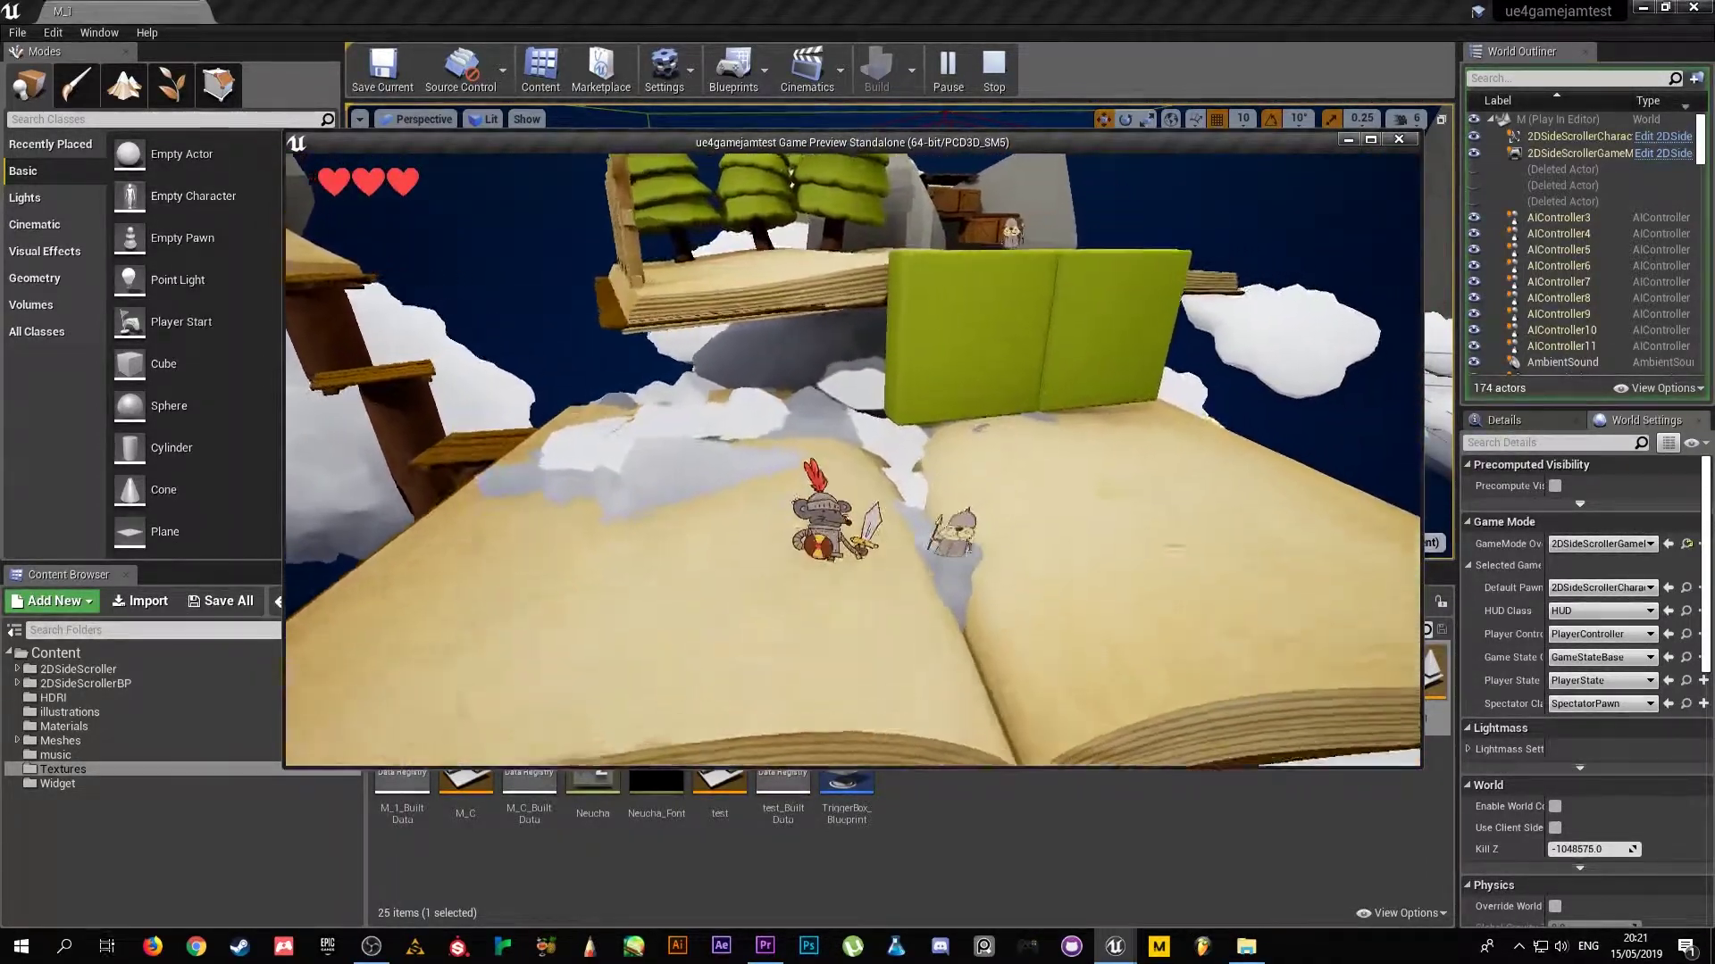
- Test the enemy's pursuit by leading it back and forth across the open book beside the green block
{"action": "key", "text": "d"}
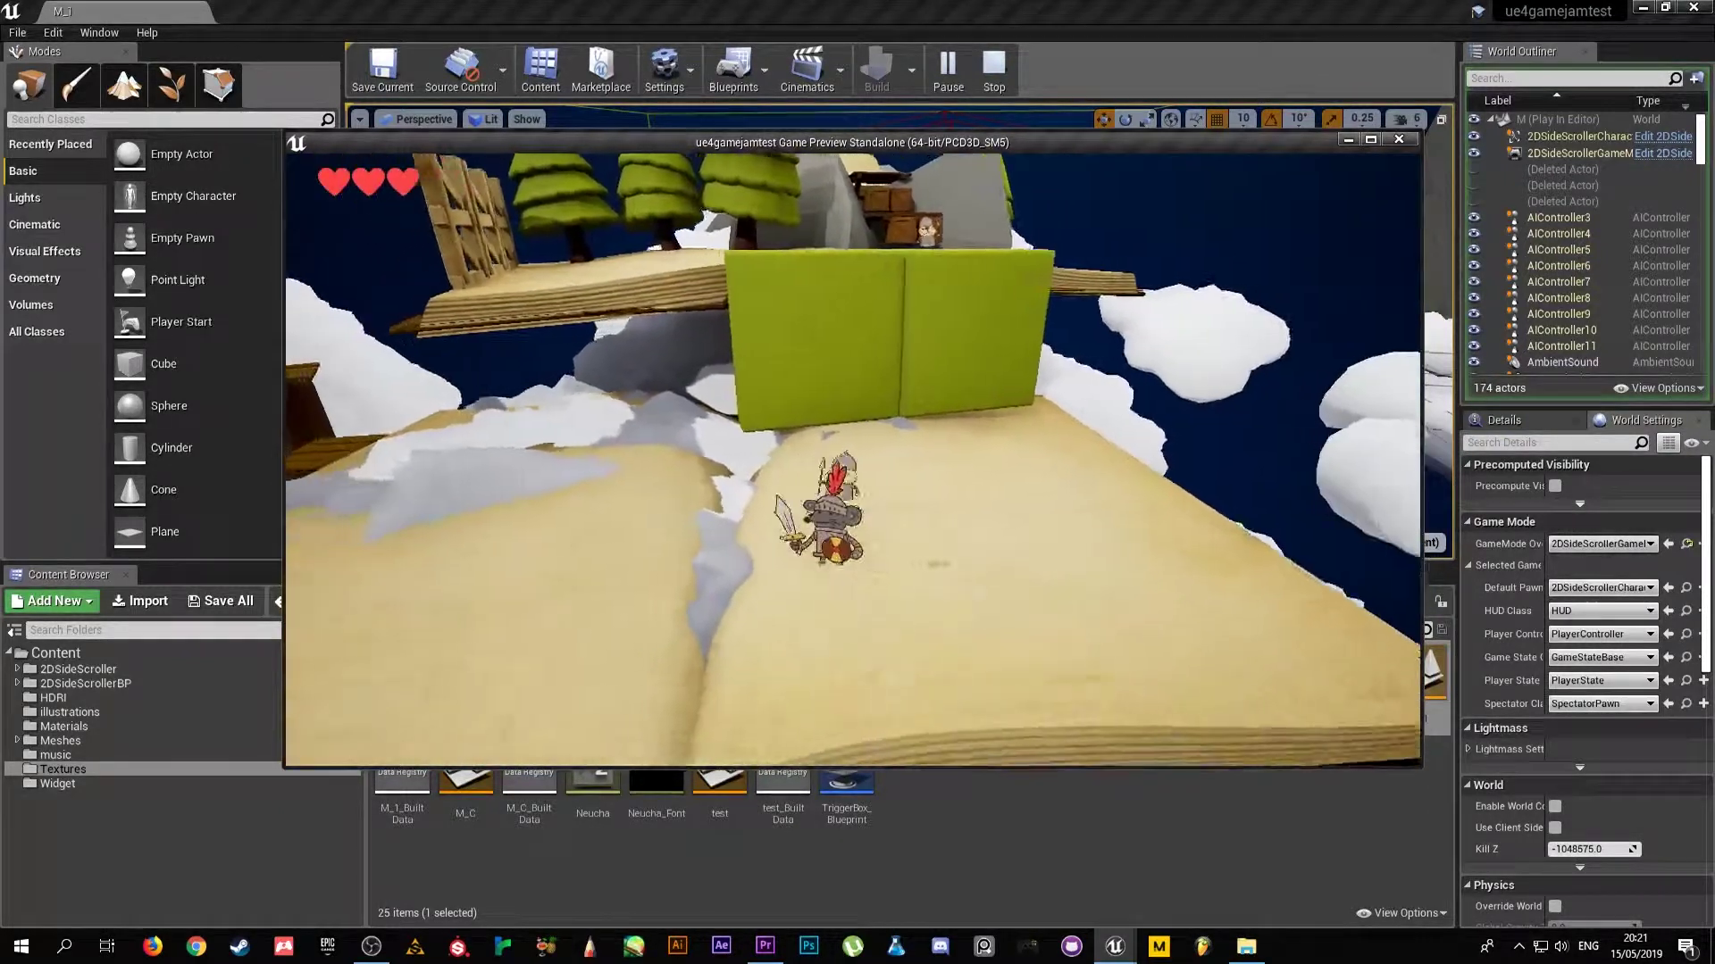
{"action": "key", "text": "w"}
{"action": "key", "text": "a"}
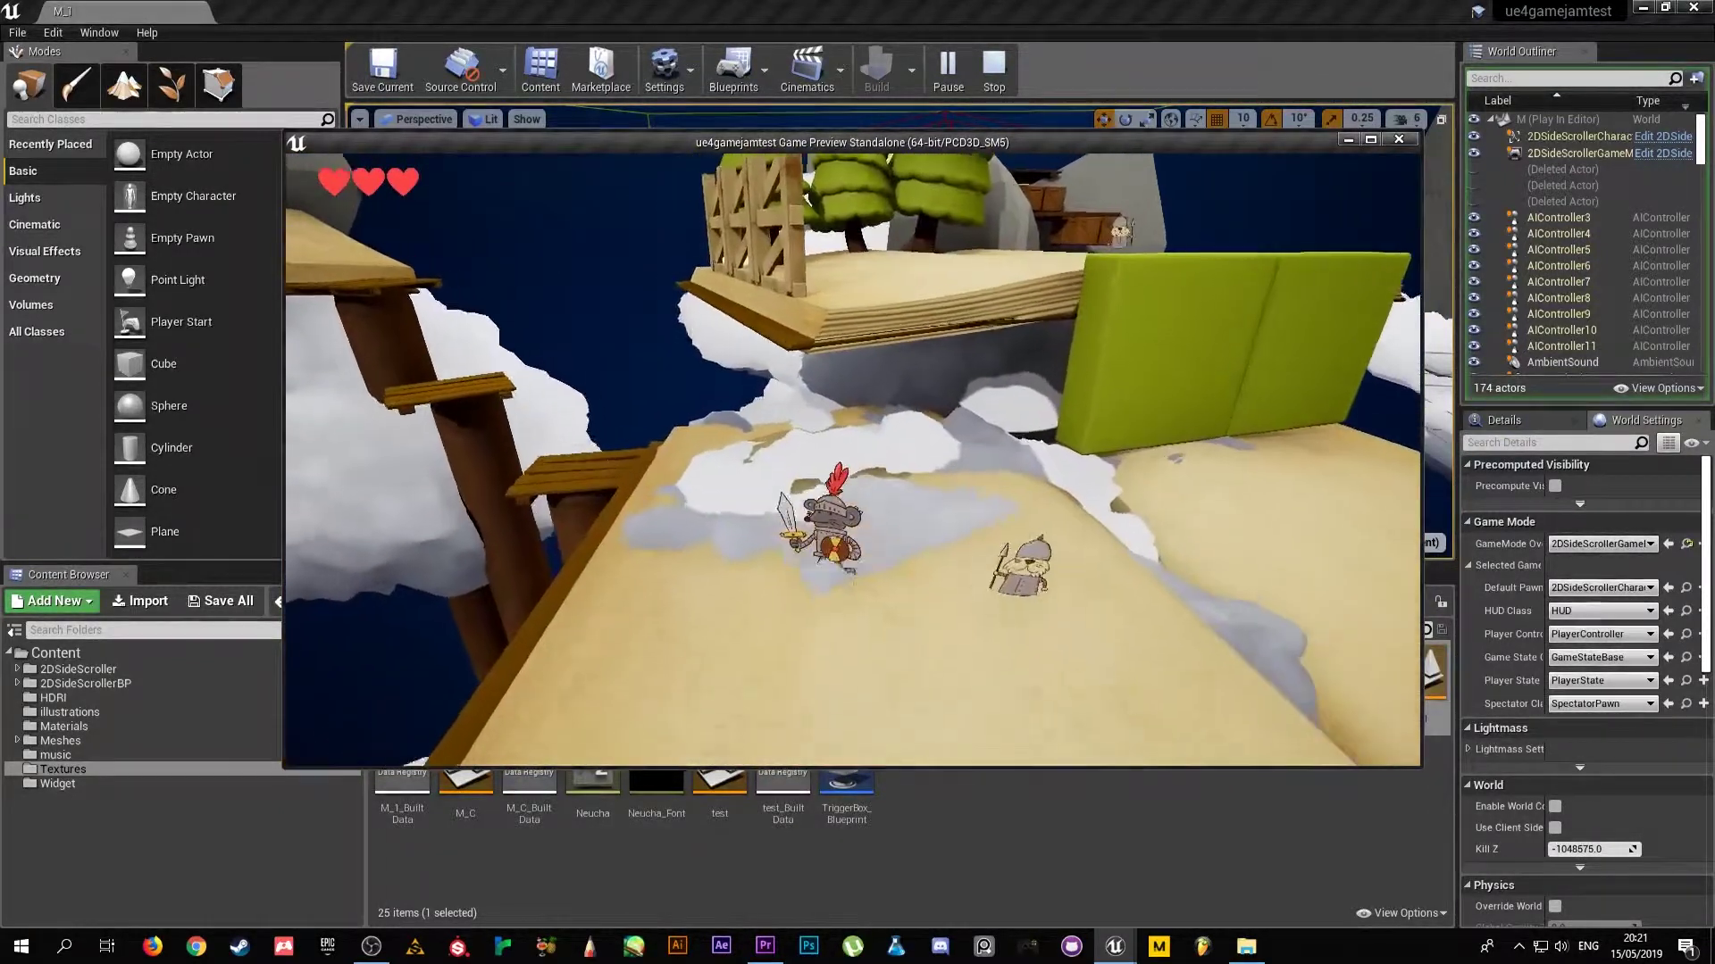
{"action": "key", "text": "d"}
{"action": "key", "text": "s"}
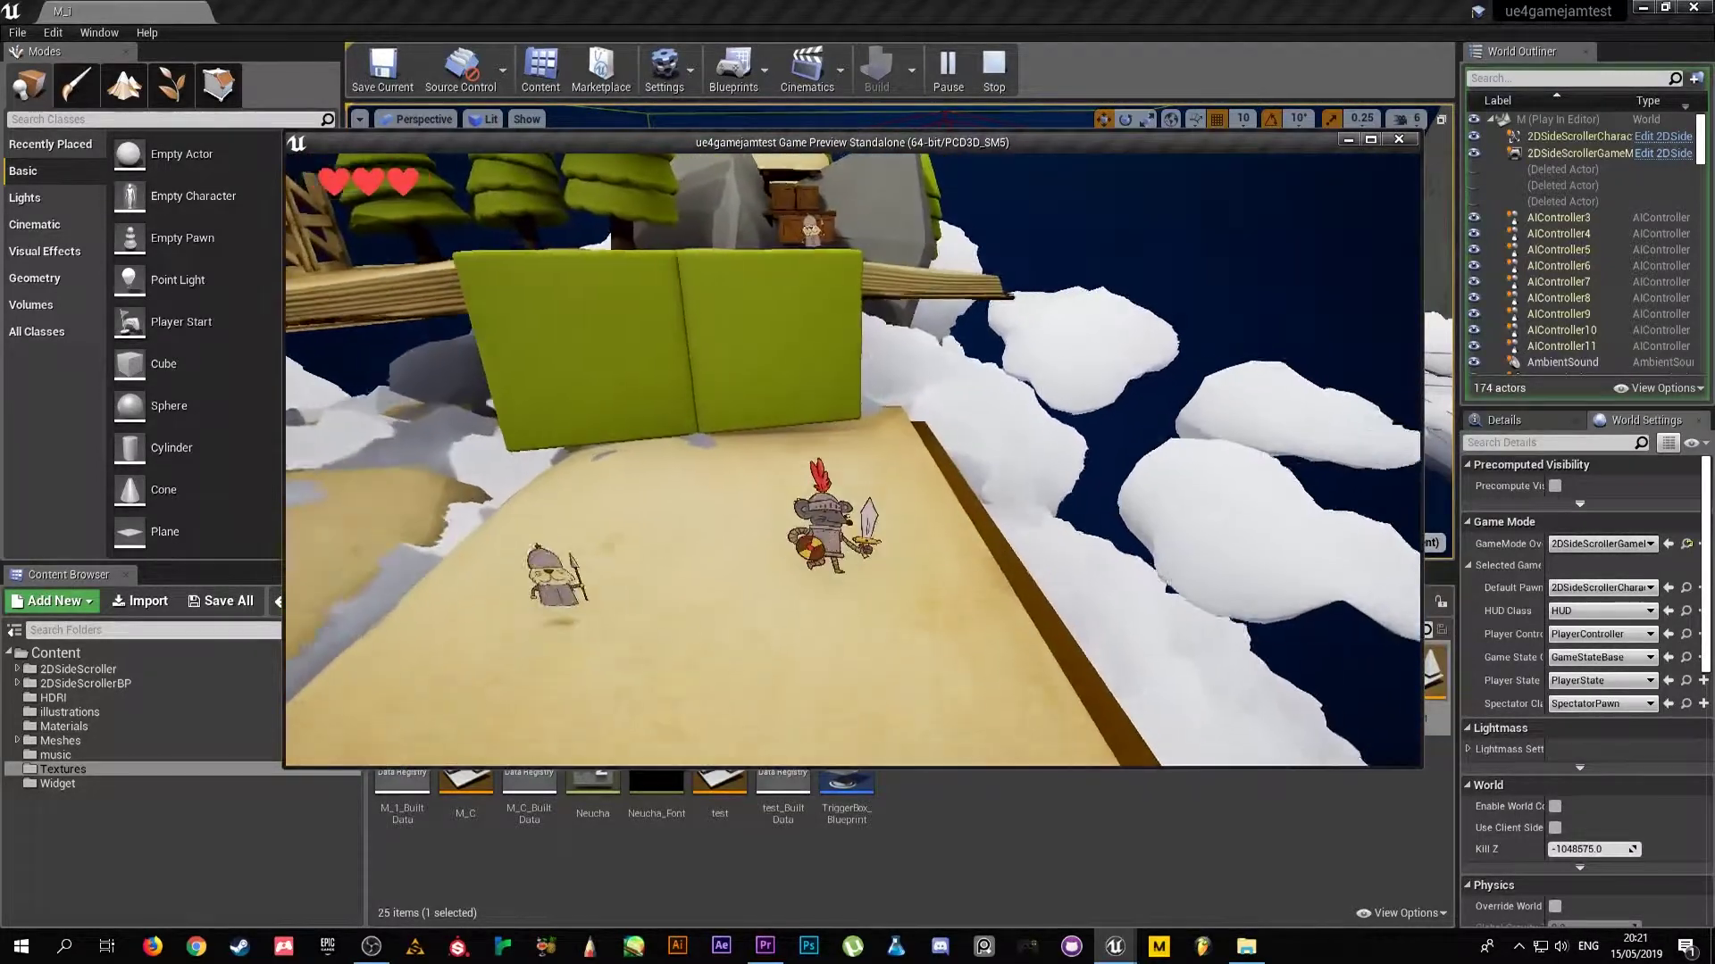
- Test the cloud route by moving the knight around the green block and up onto the fenced book with trees
{"action": "key", "text": "d"}
{"action": "key", "text": "w"}
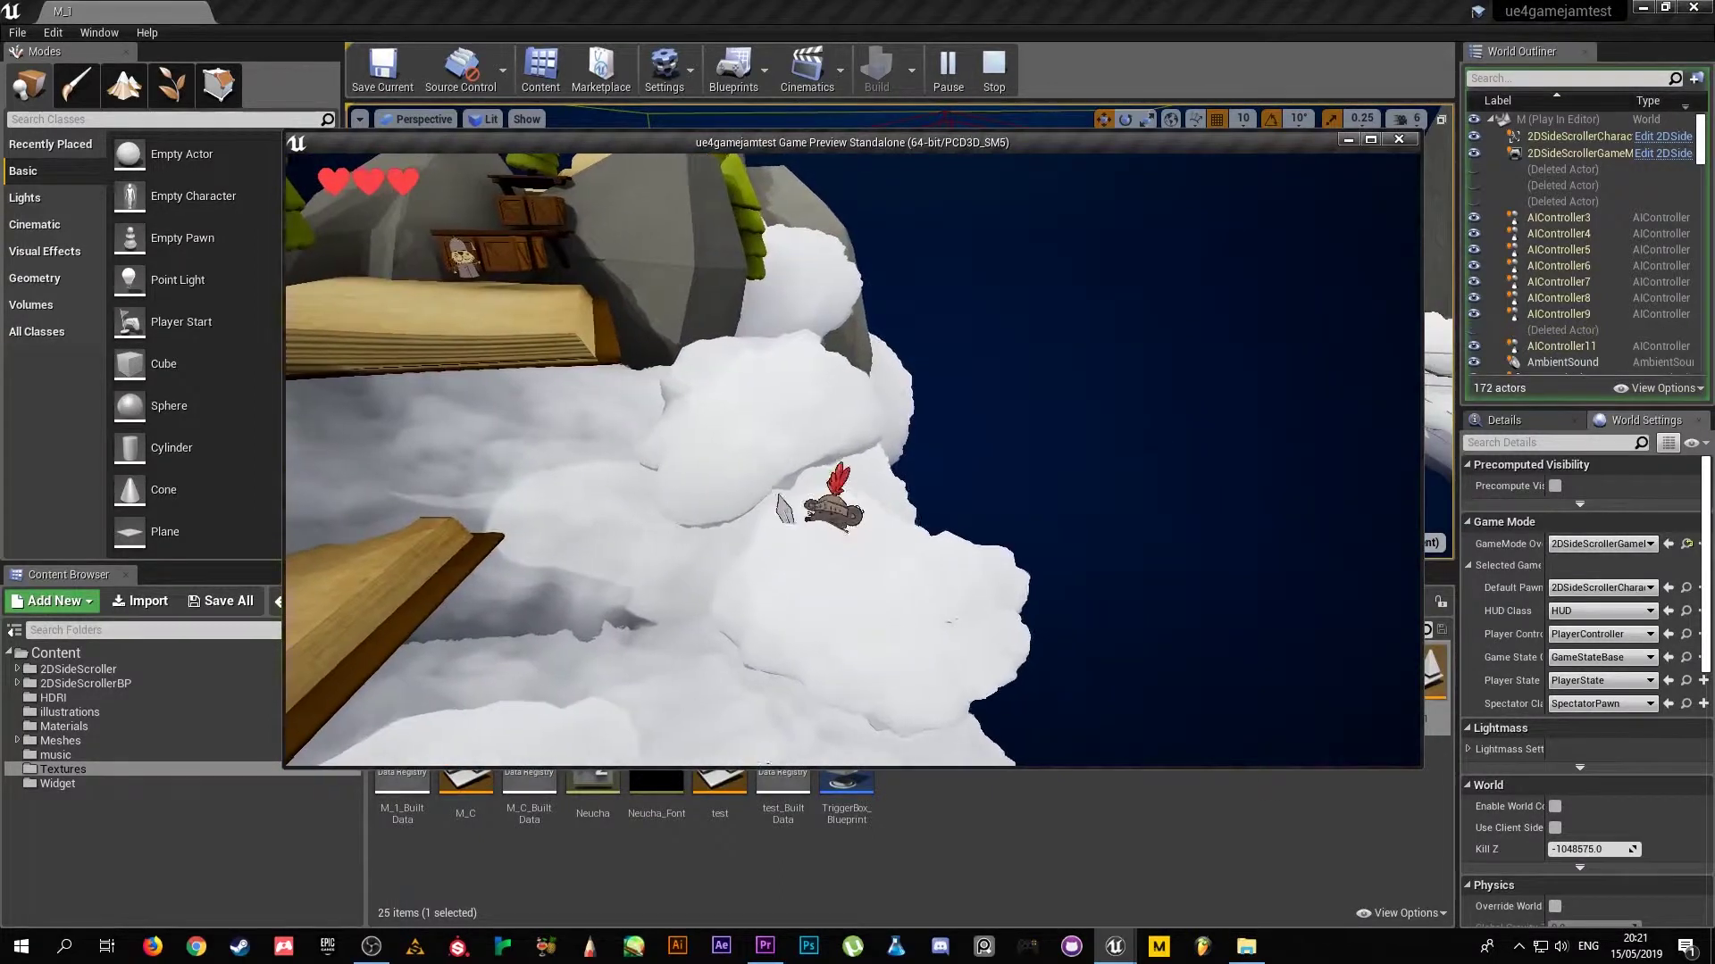
{"action": "key", "text": "a"}
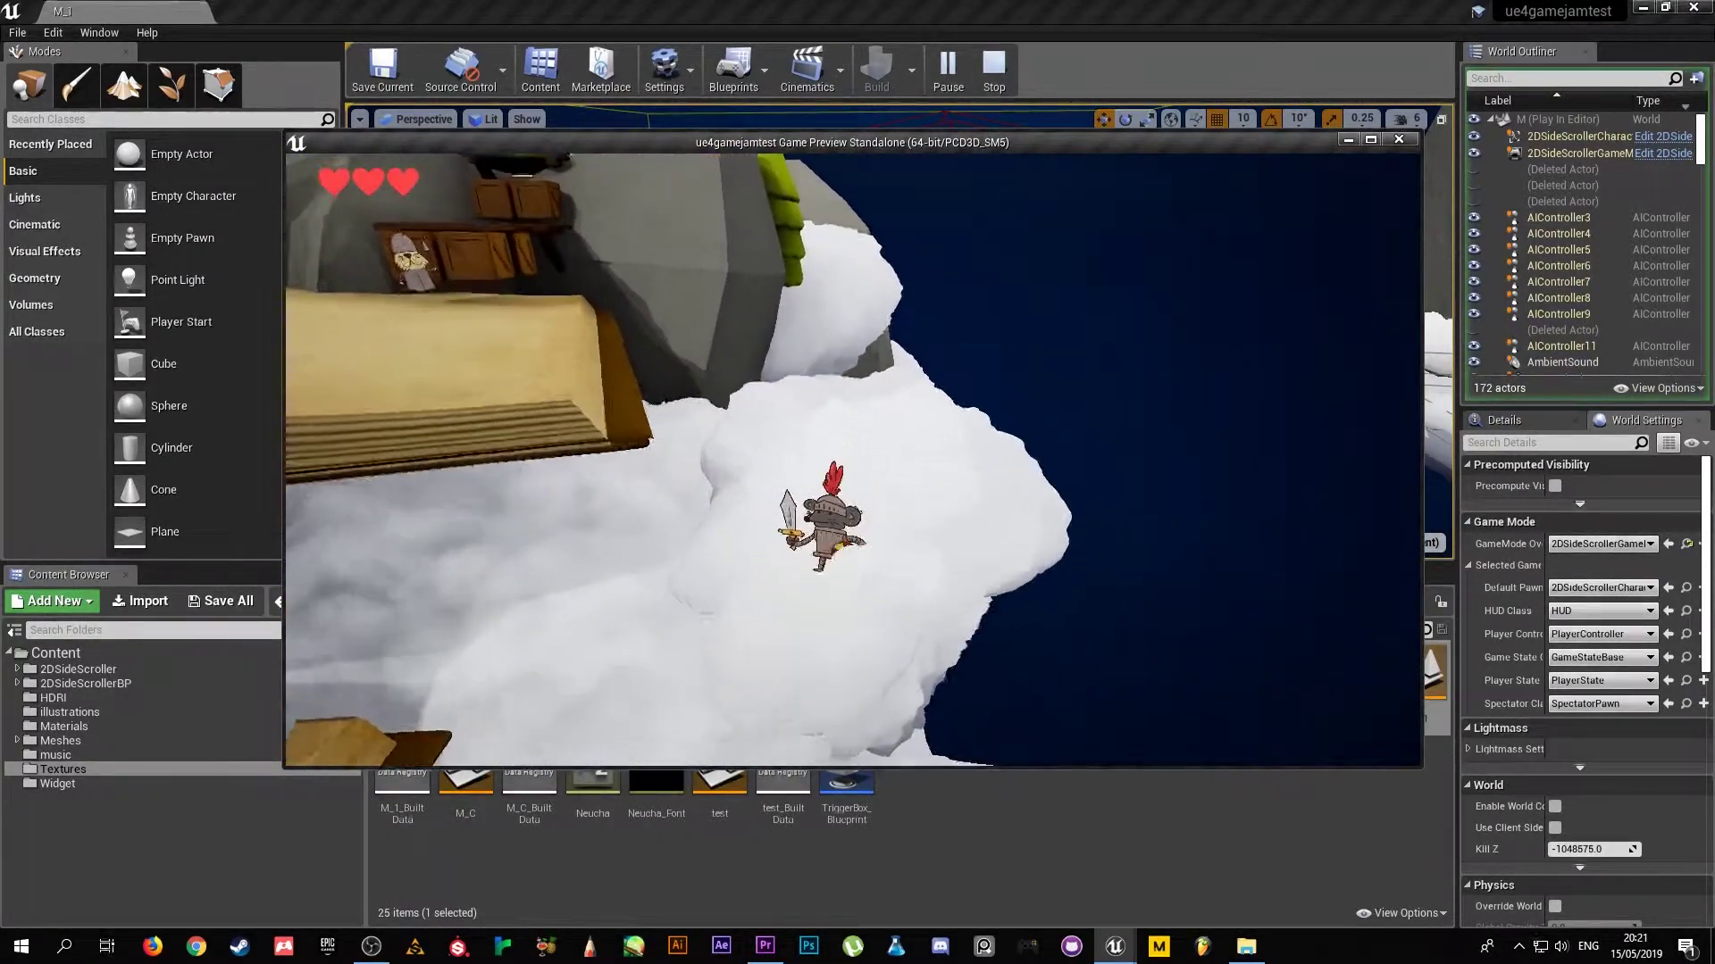
{"action": "key", "text": "w"}
{"action": "key", "text": "a"}
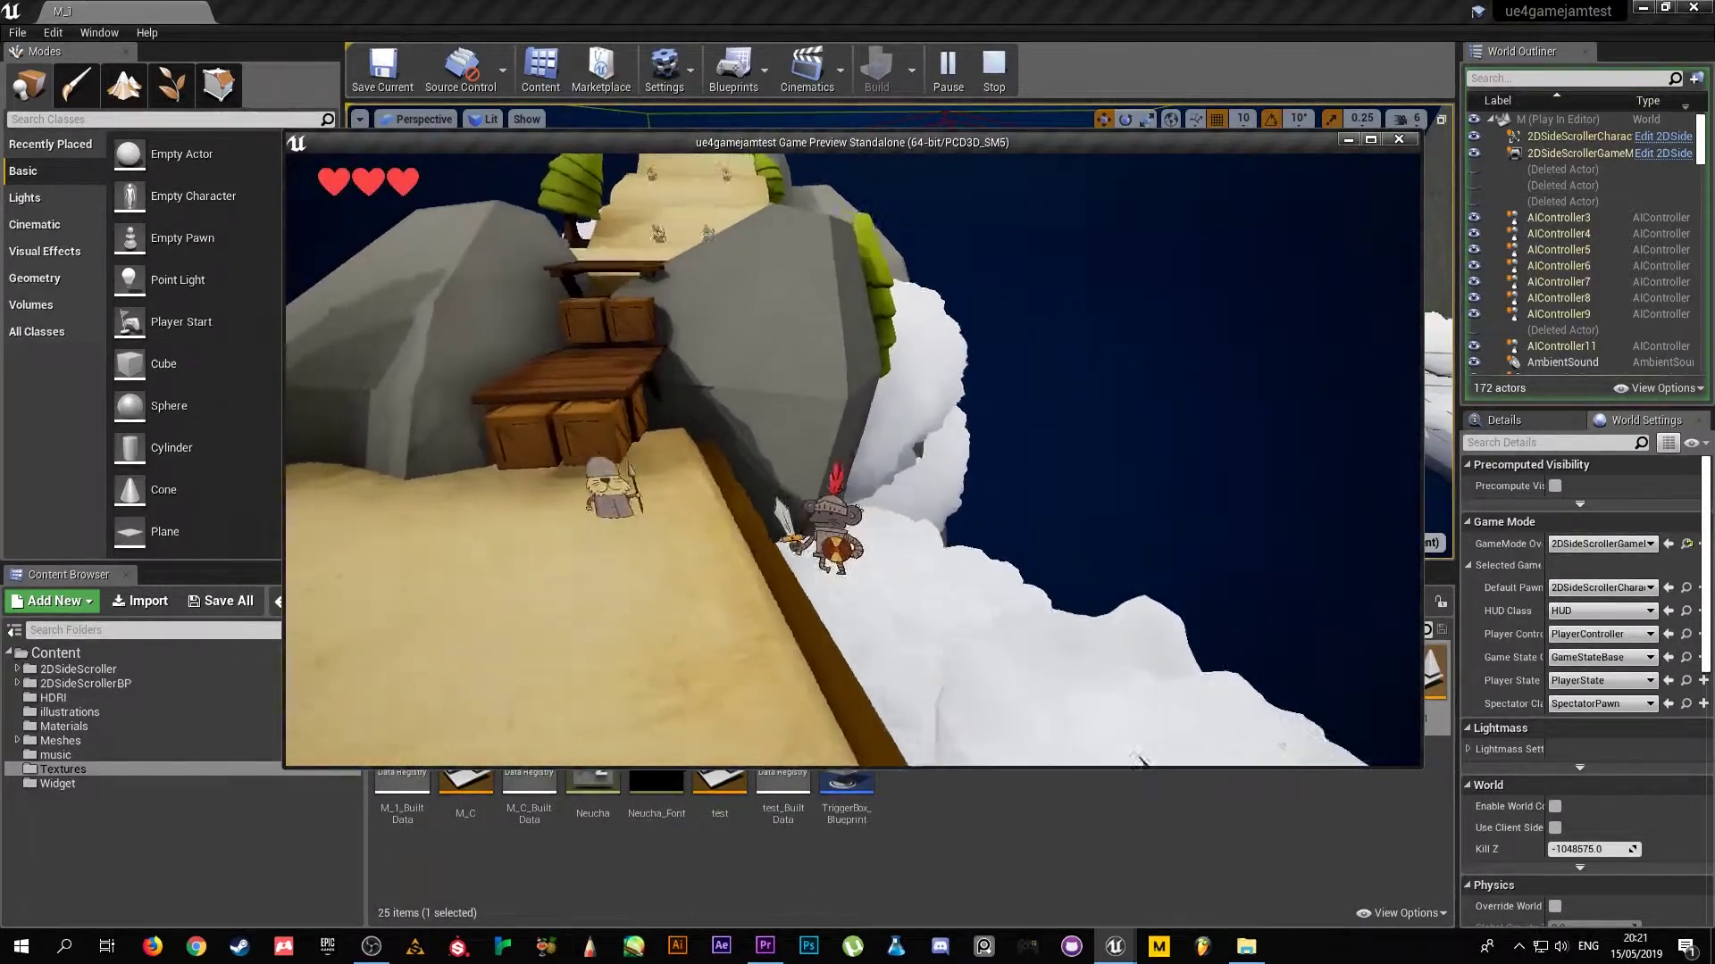
{"action": "key", "text": "s"}
{"action": "key", "text": "a"}
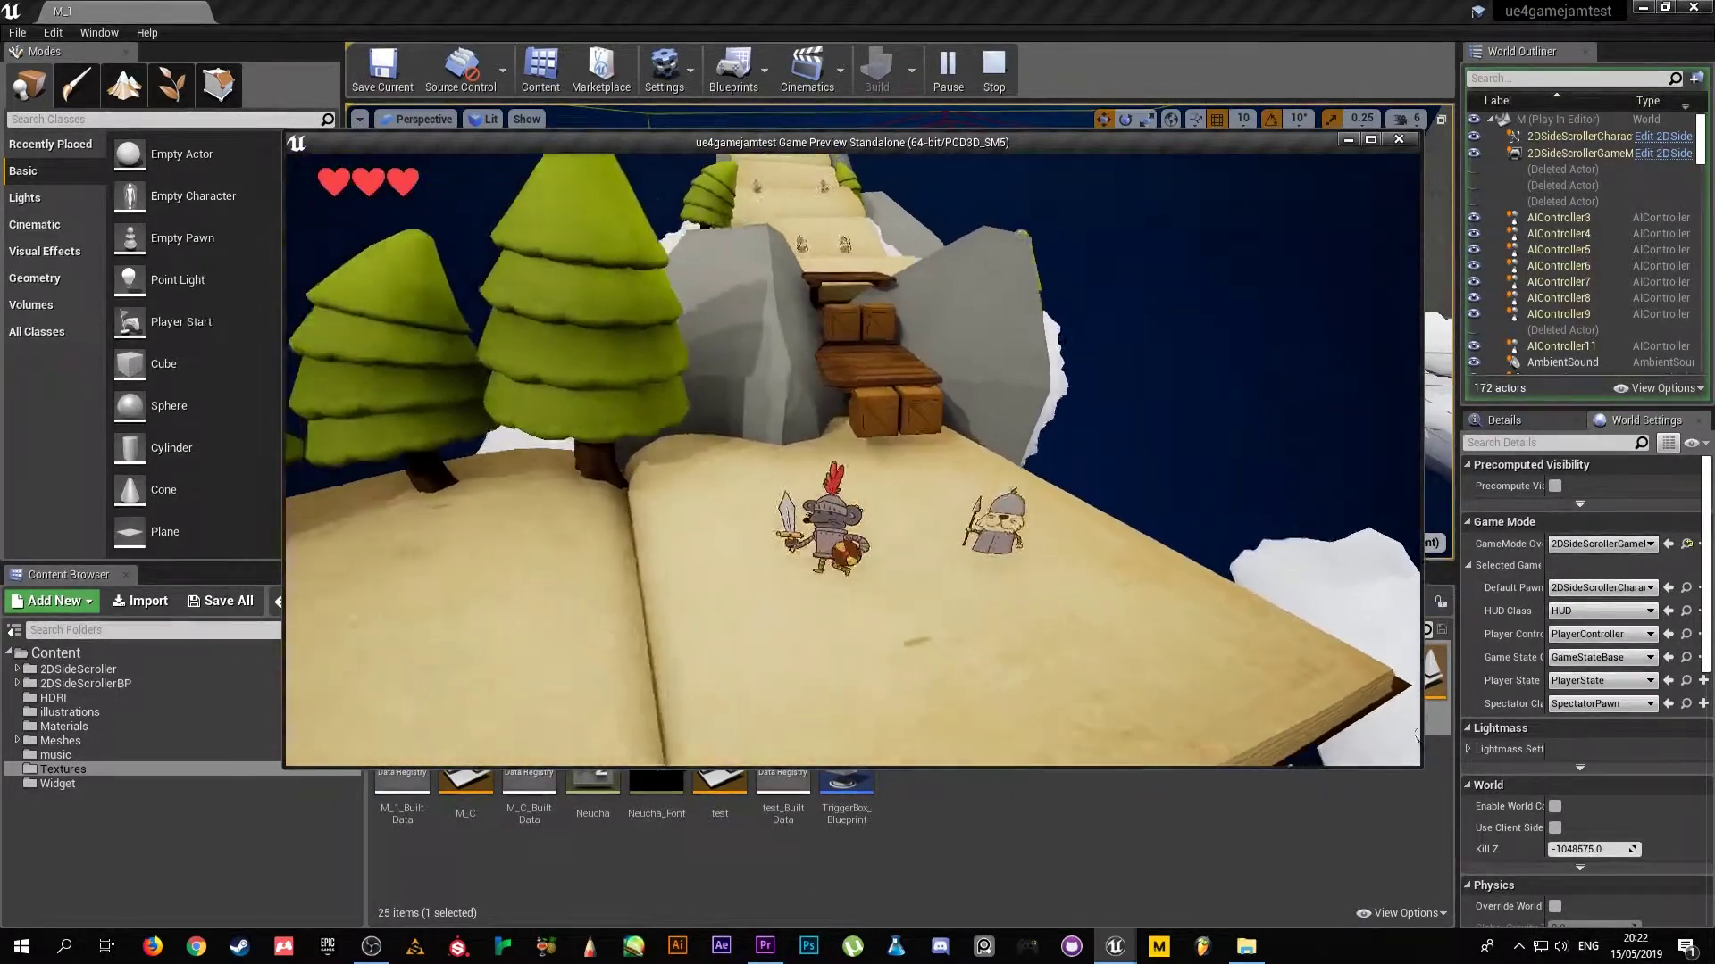
- Lead the enemy around the fenced book, past the trees, to the crates between the grey rocks
{"action": "key", "text": "s"}
{"action": "key", "text": "s"}
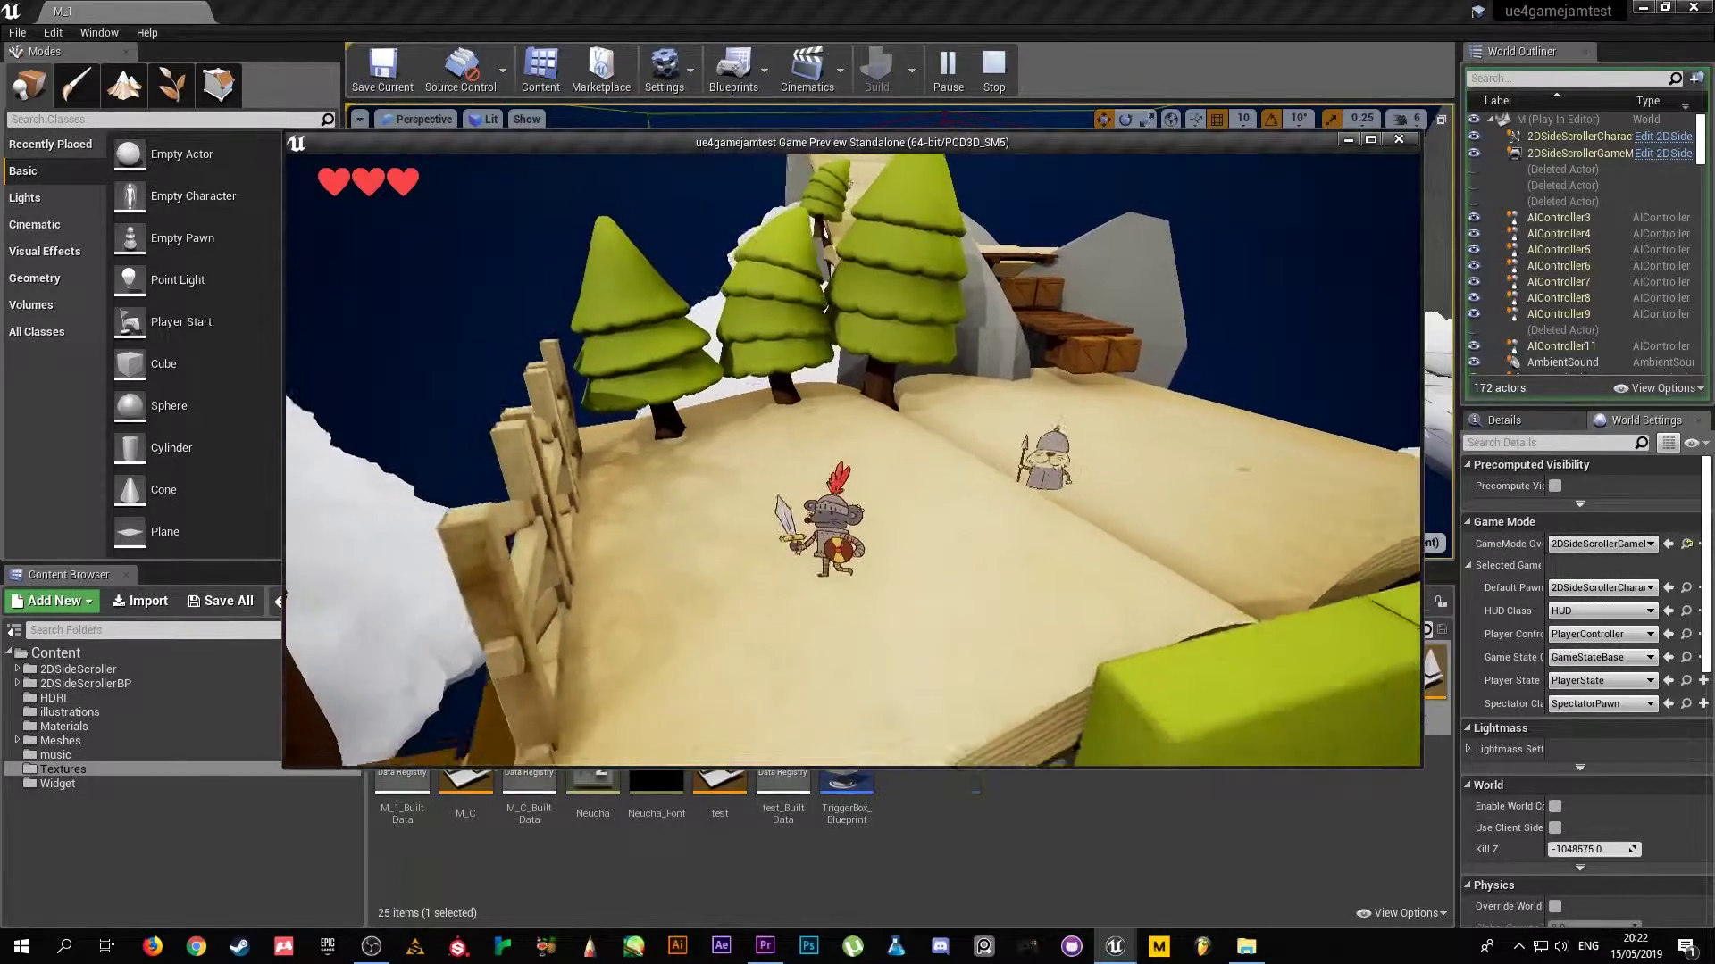
{"action": "key", "text": "d"}
{"action": "key", "text": "w"}
{"action": "key", "text": "w"}
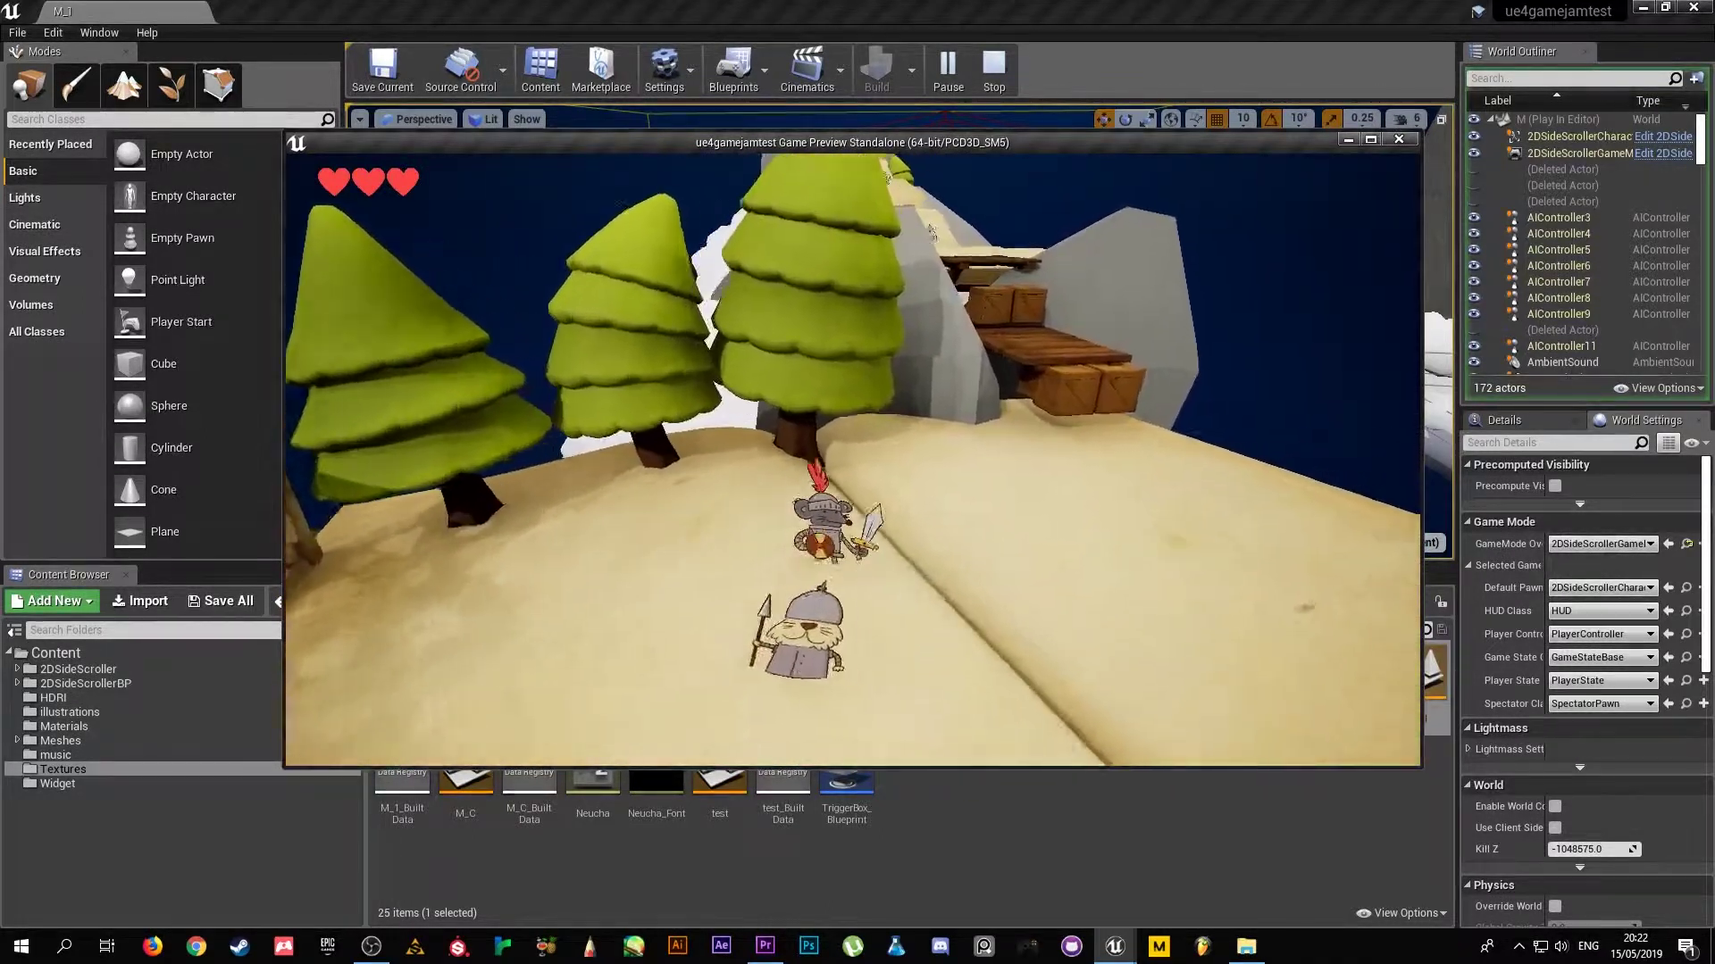
{"action": "key", "text": "d"}
{"action": "key", "text": "w"}
{"action": "key", "text": "d"}
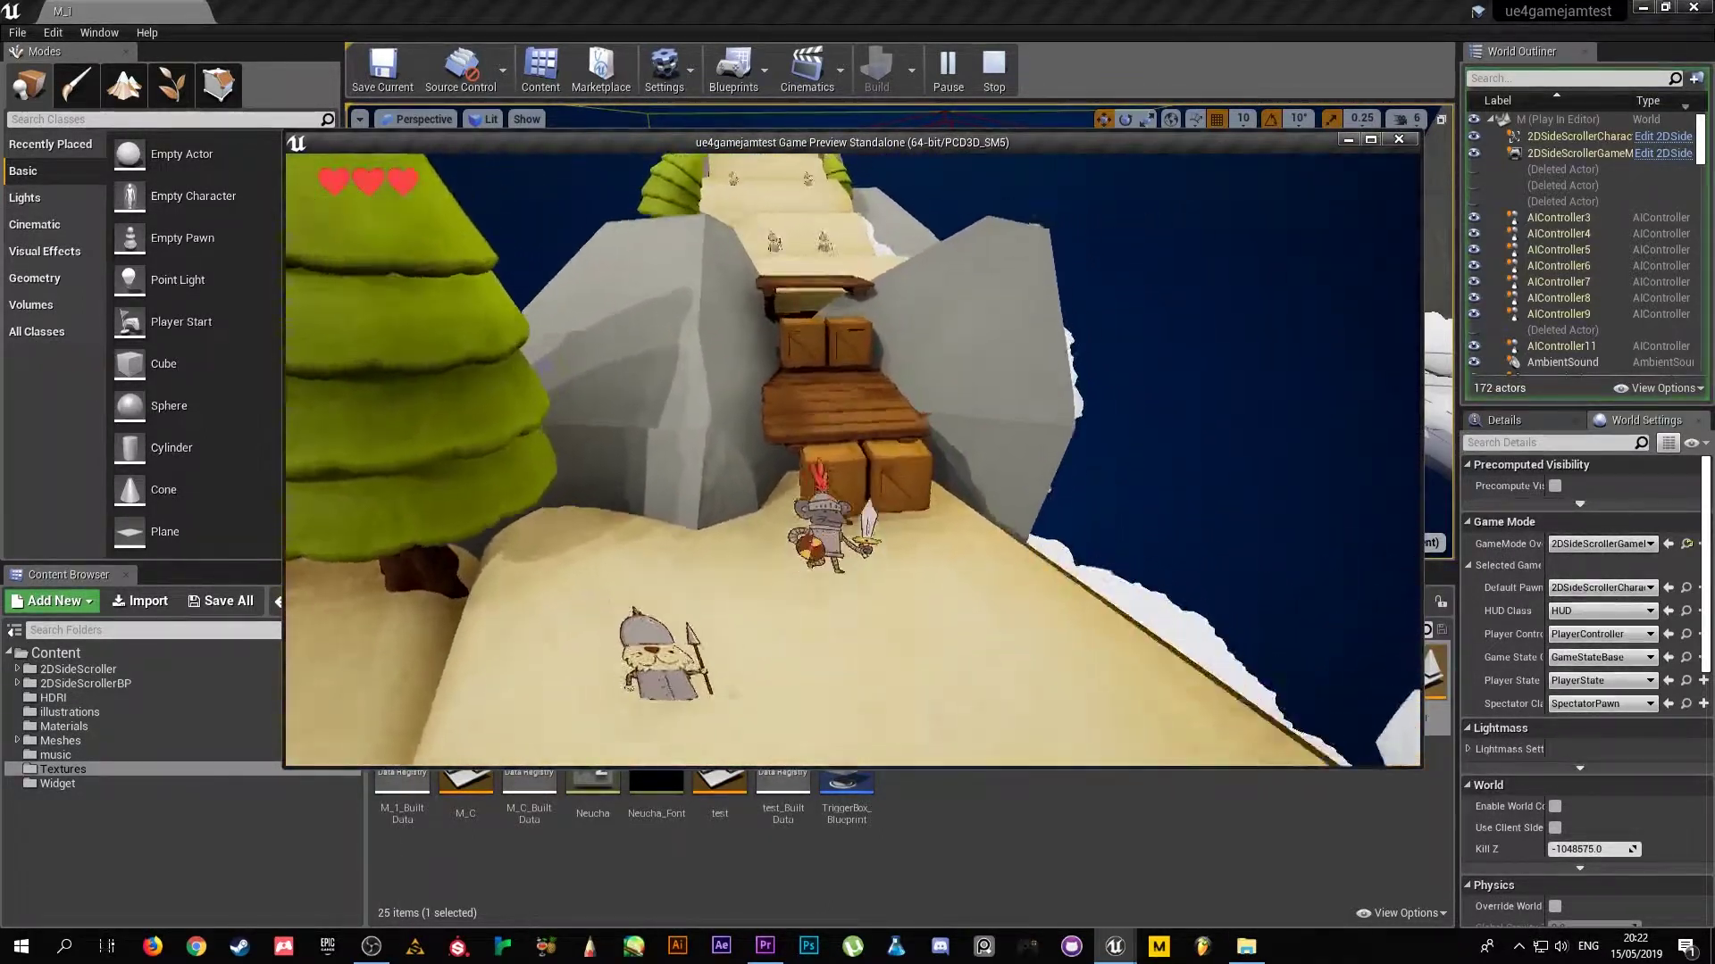
- Test the climb by jumping the knight over the crates and planks between the rocks onto the first upper page
{"action": "key", "text": "space"}
{"action": "key", "text": "w"}
{"action": "key", "text": "d"}
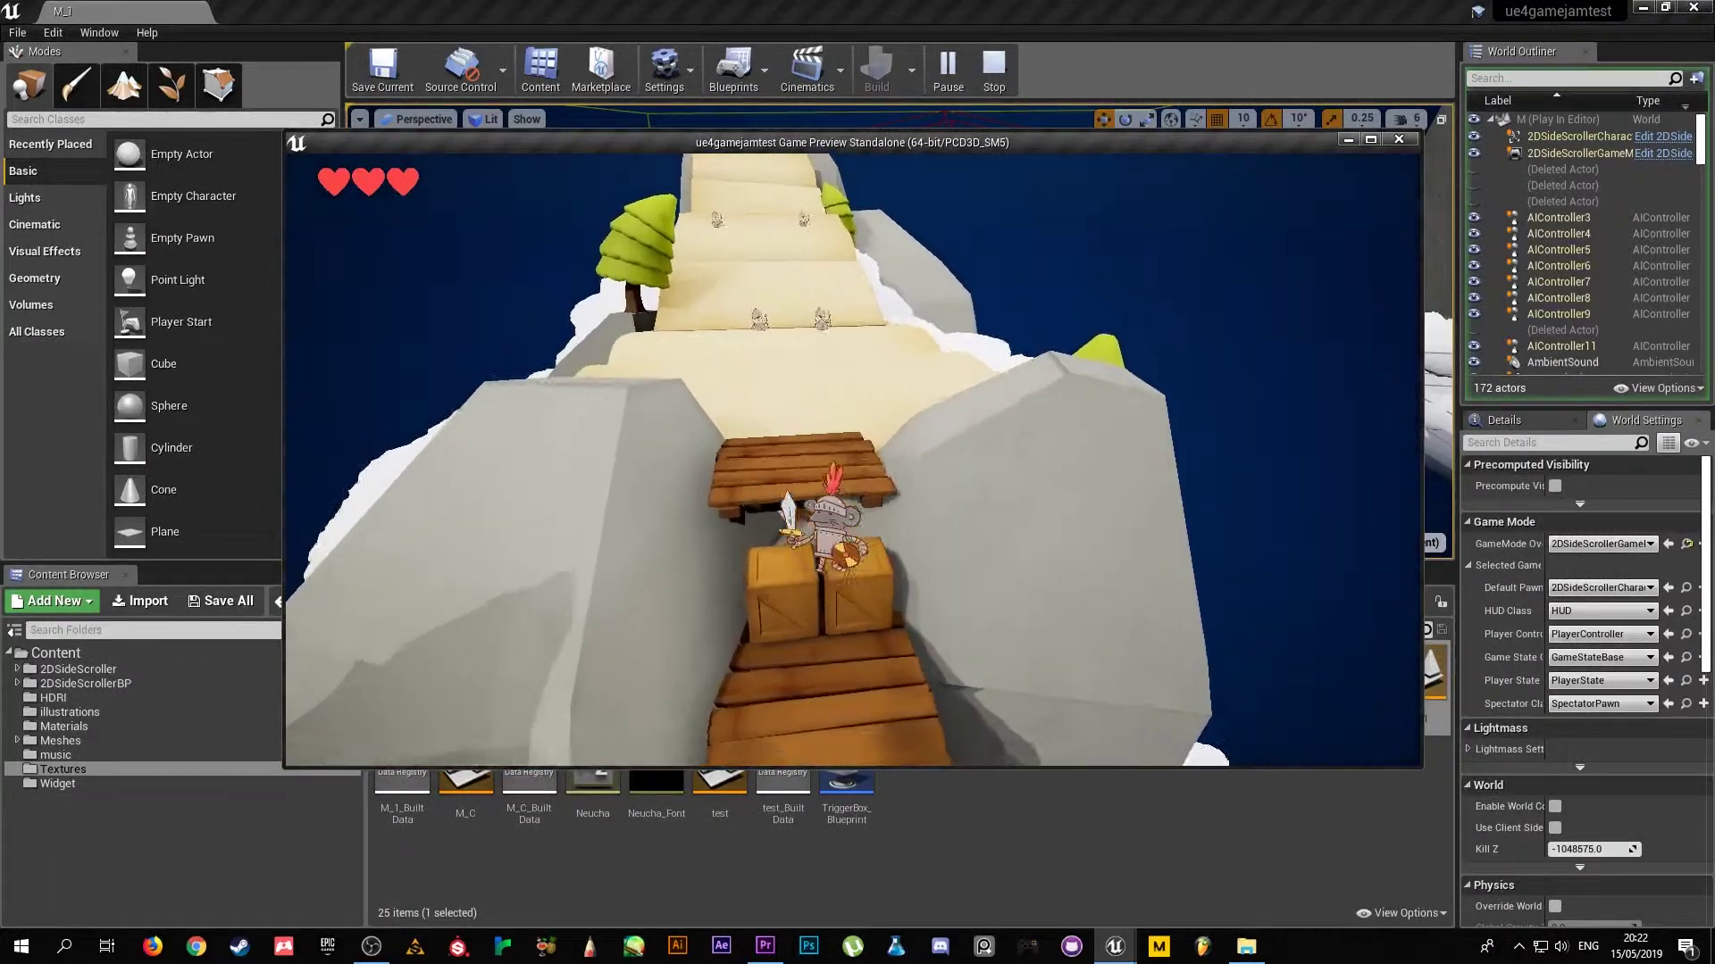
{"action": "key", "text": "w"}
{"action": "key", "text": "a"}
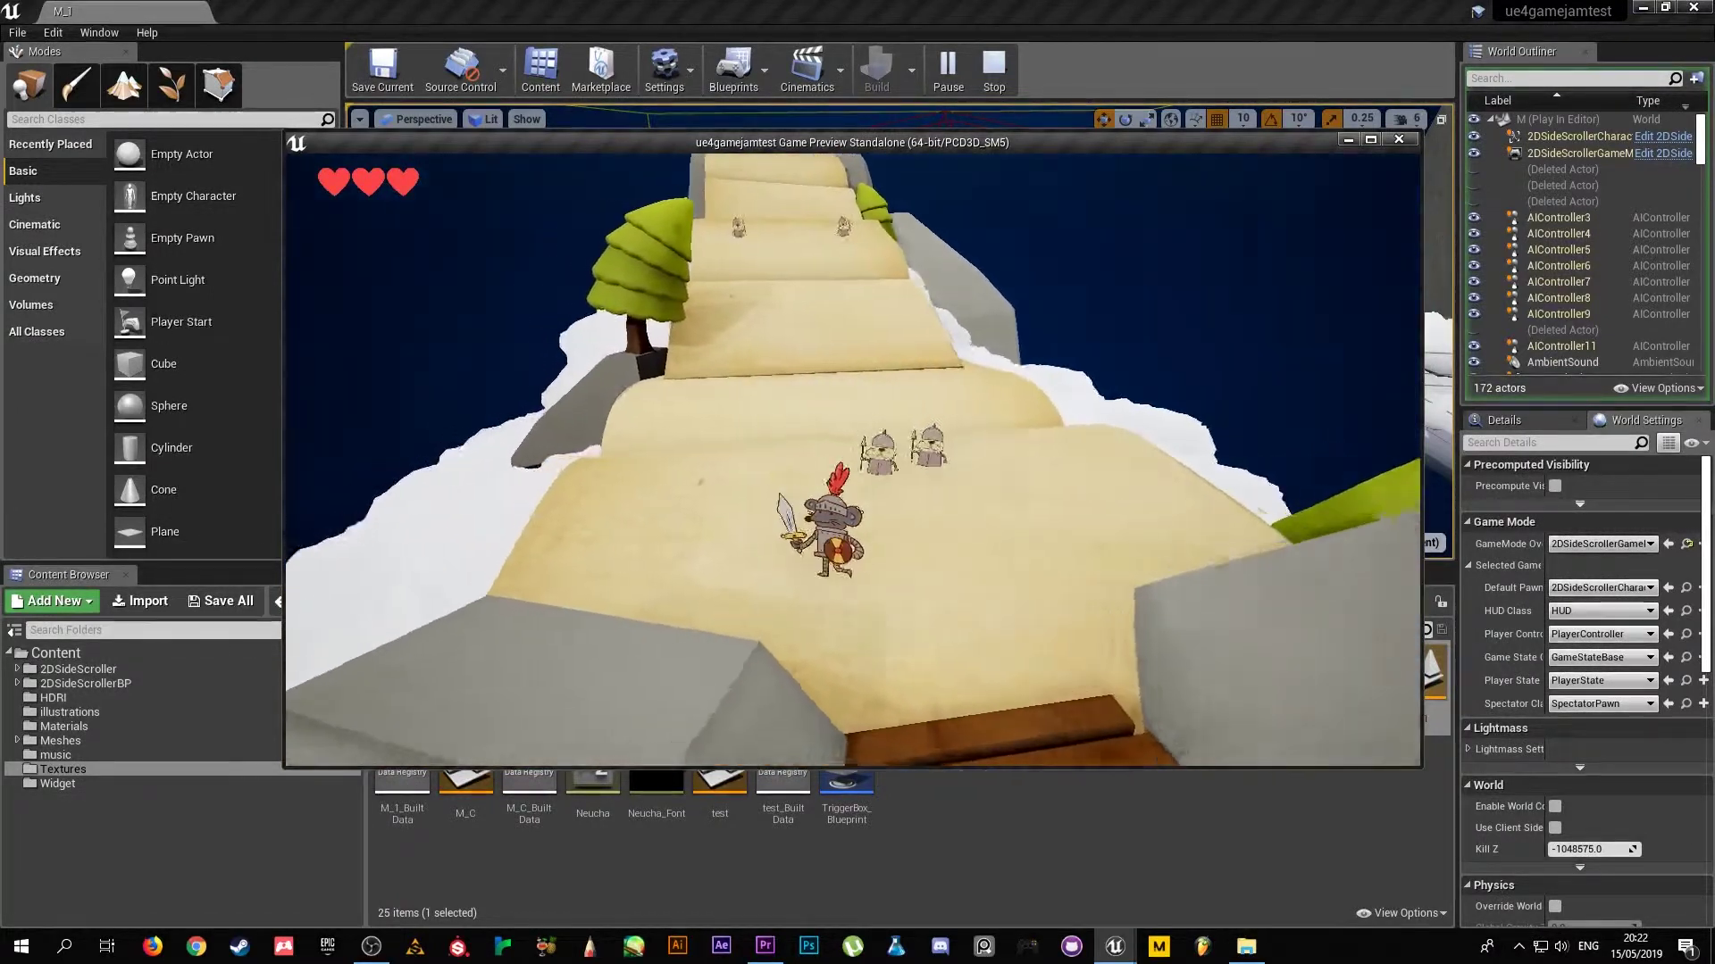
- Play M_1 to its end by moving the knight up the stepped pages past the enemy pairs
{"action": "key", "text": "w"}
{"action": "key", "text": "d"}
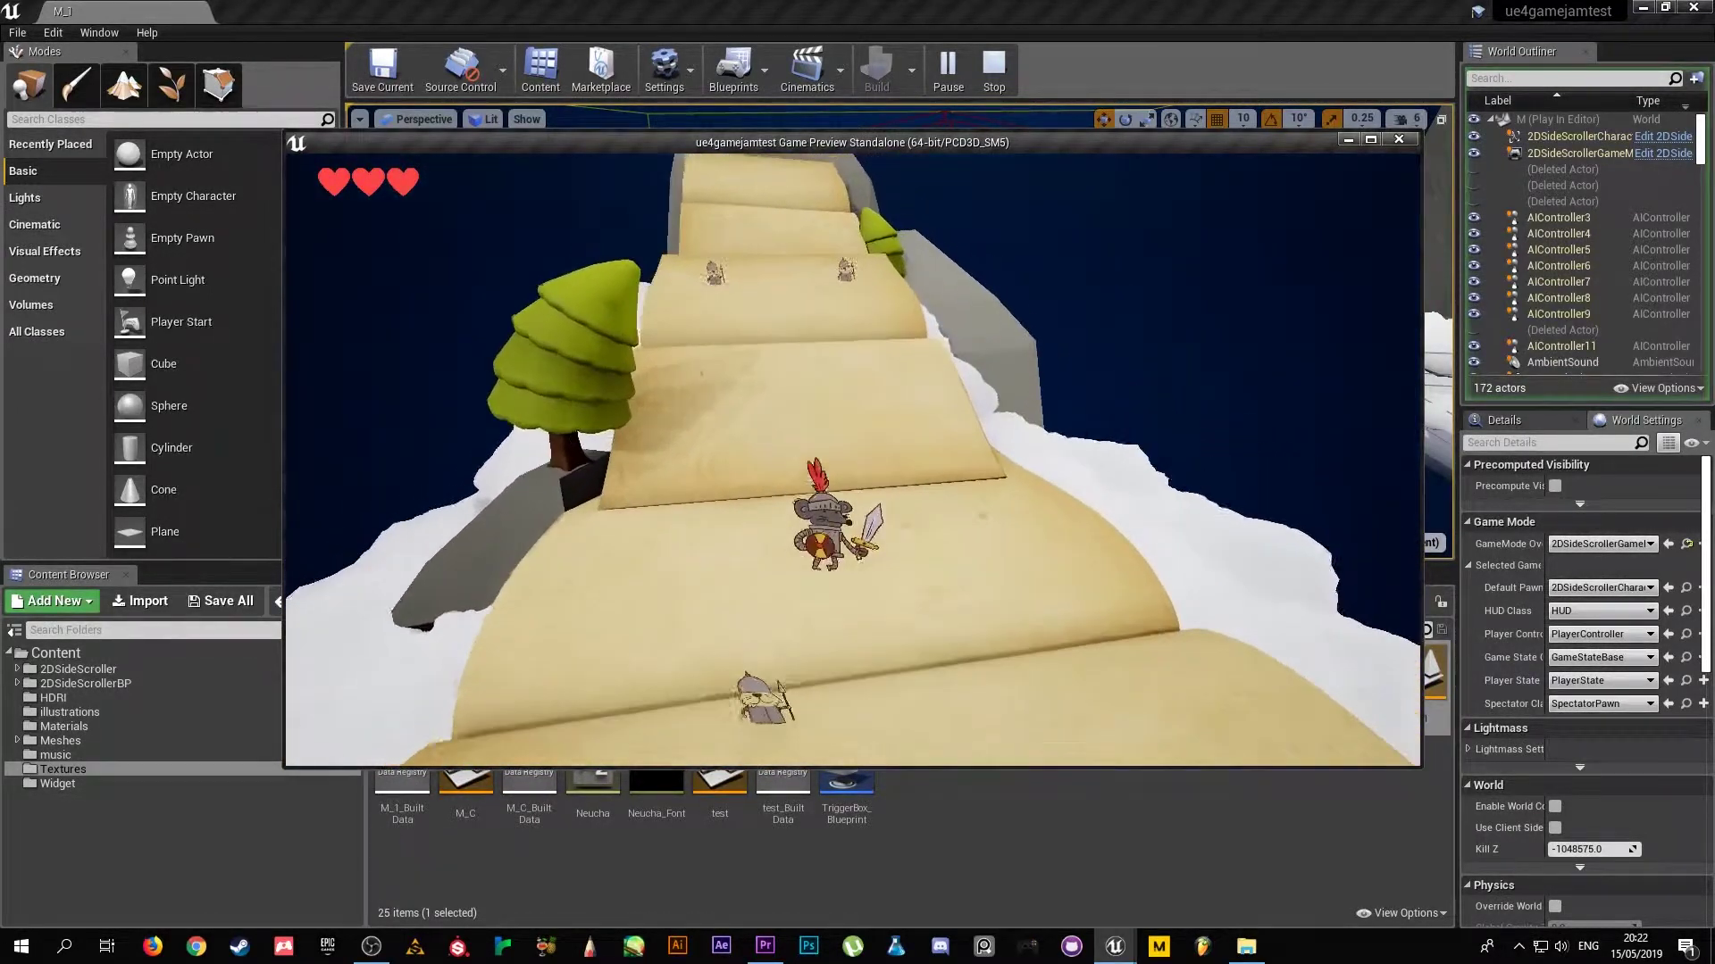
{"action": "key", "text": "a"}
{"action": "key", "text": "w"}
{"action": "key", "text": "d"}
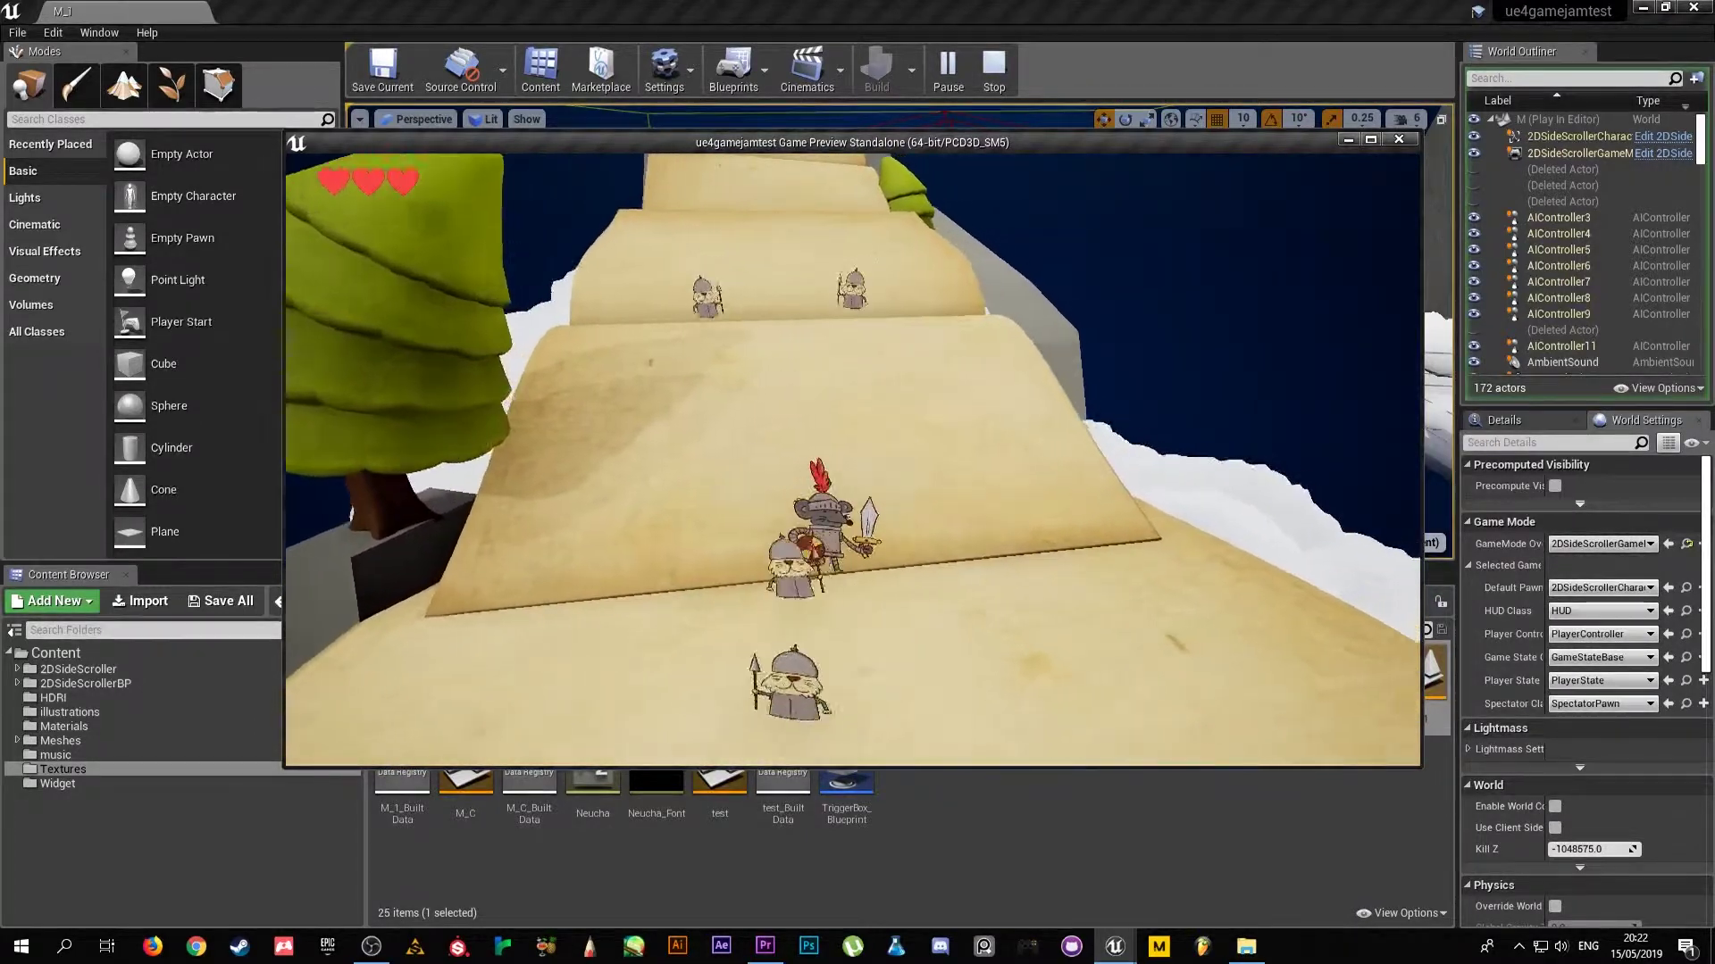
{"action": "key", "text": "w"}
{"action": "key", "text": "a"}
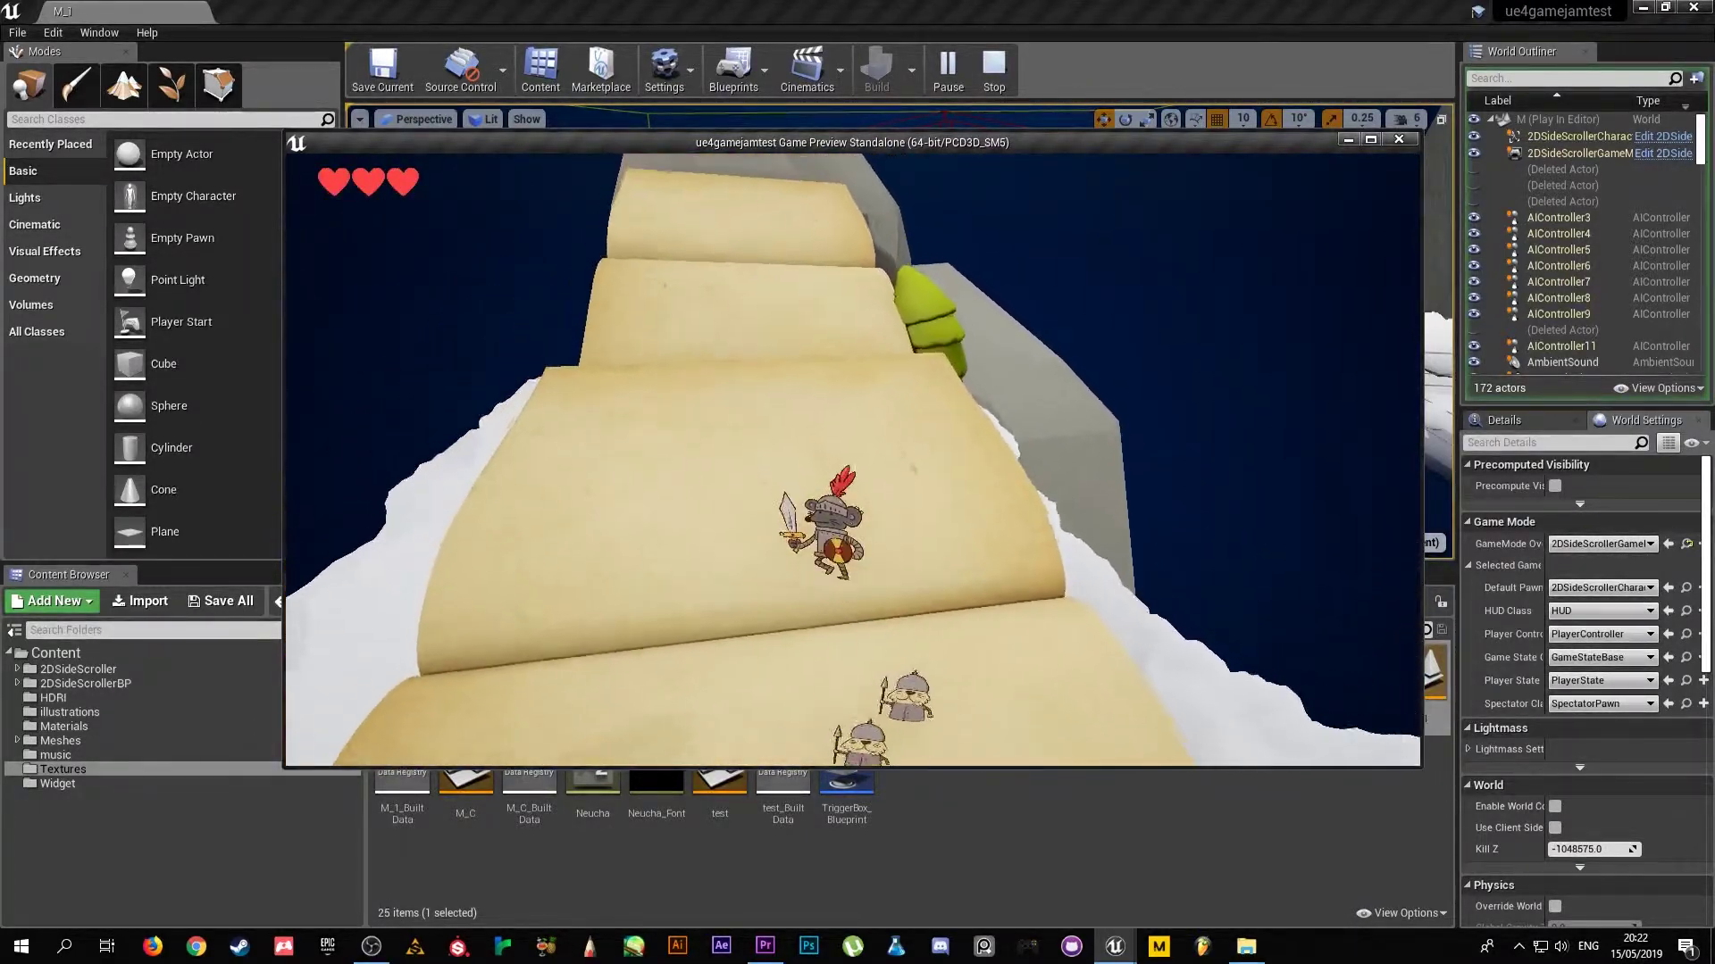
{"action": "key", "text": "w"}
{"action": "key", "text": "a"}
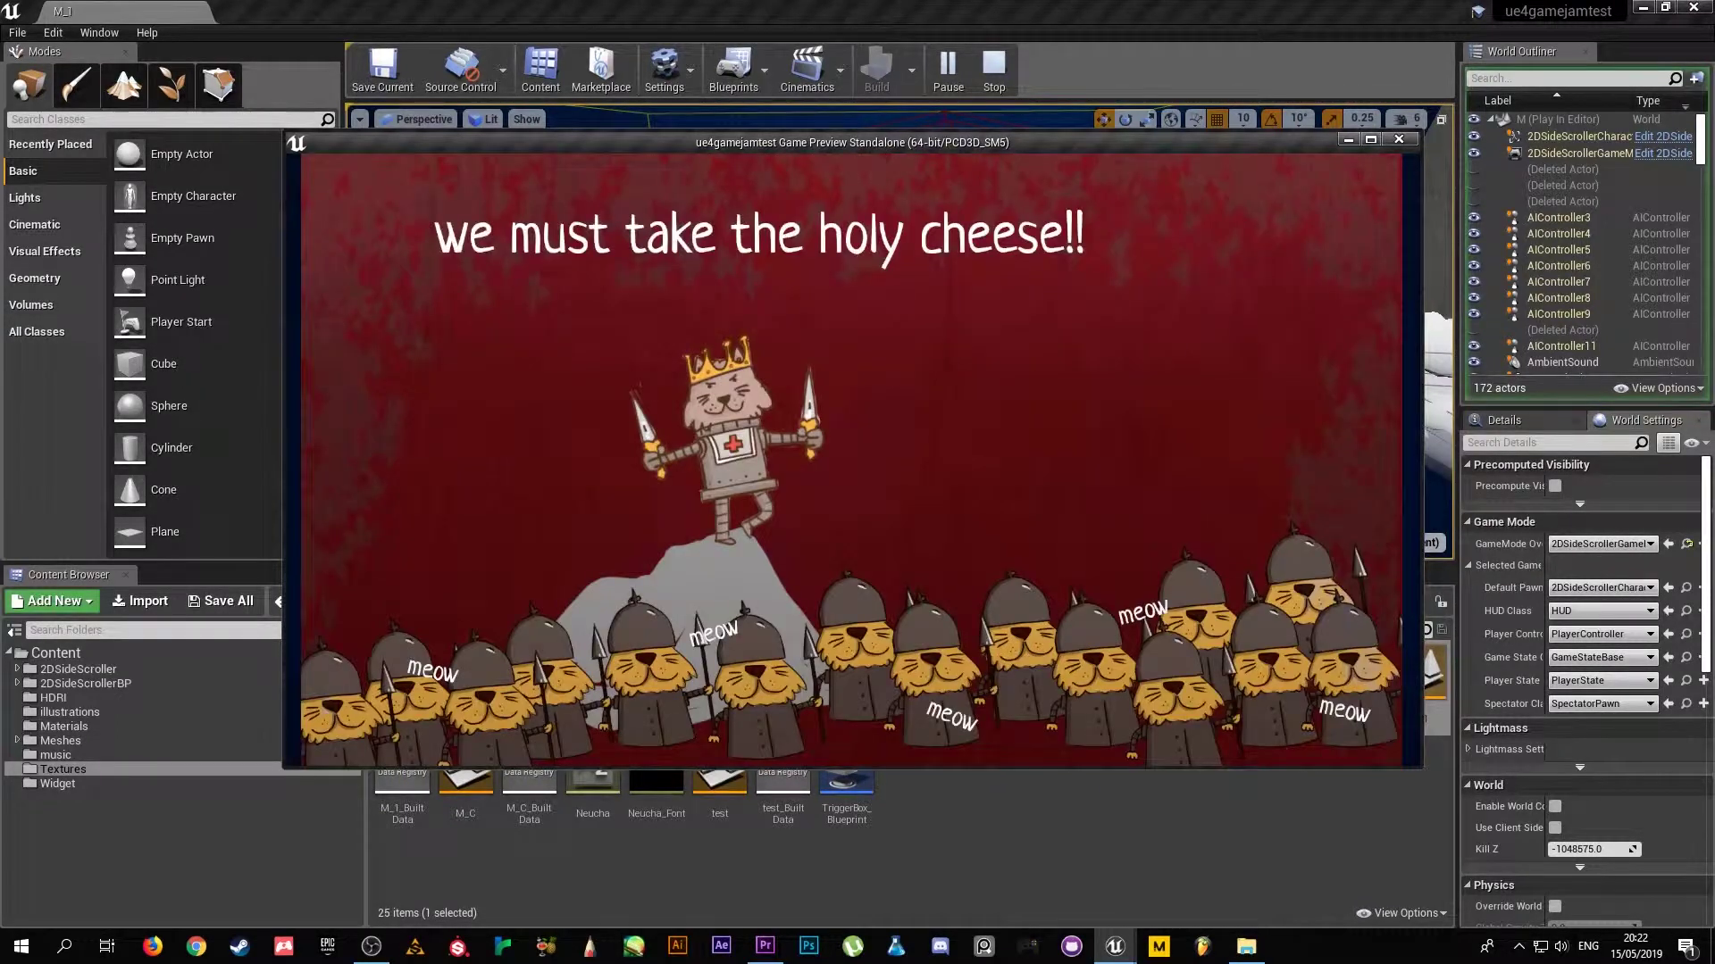
- End the M_1 playtest and view the level's book islands in the editor viewport
{"action": "key", "text": "Escape"}
{"action": "key", "text": "s"}
{"action": "right_click_drag", "start_coordinate": [1036, 387], "coordinate": [956, 393]}
{"action": "key", "text": "s"}
{"action": "key", "text": "d"}
{"action": "key", "text": "w"}
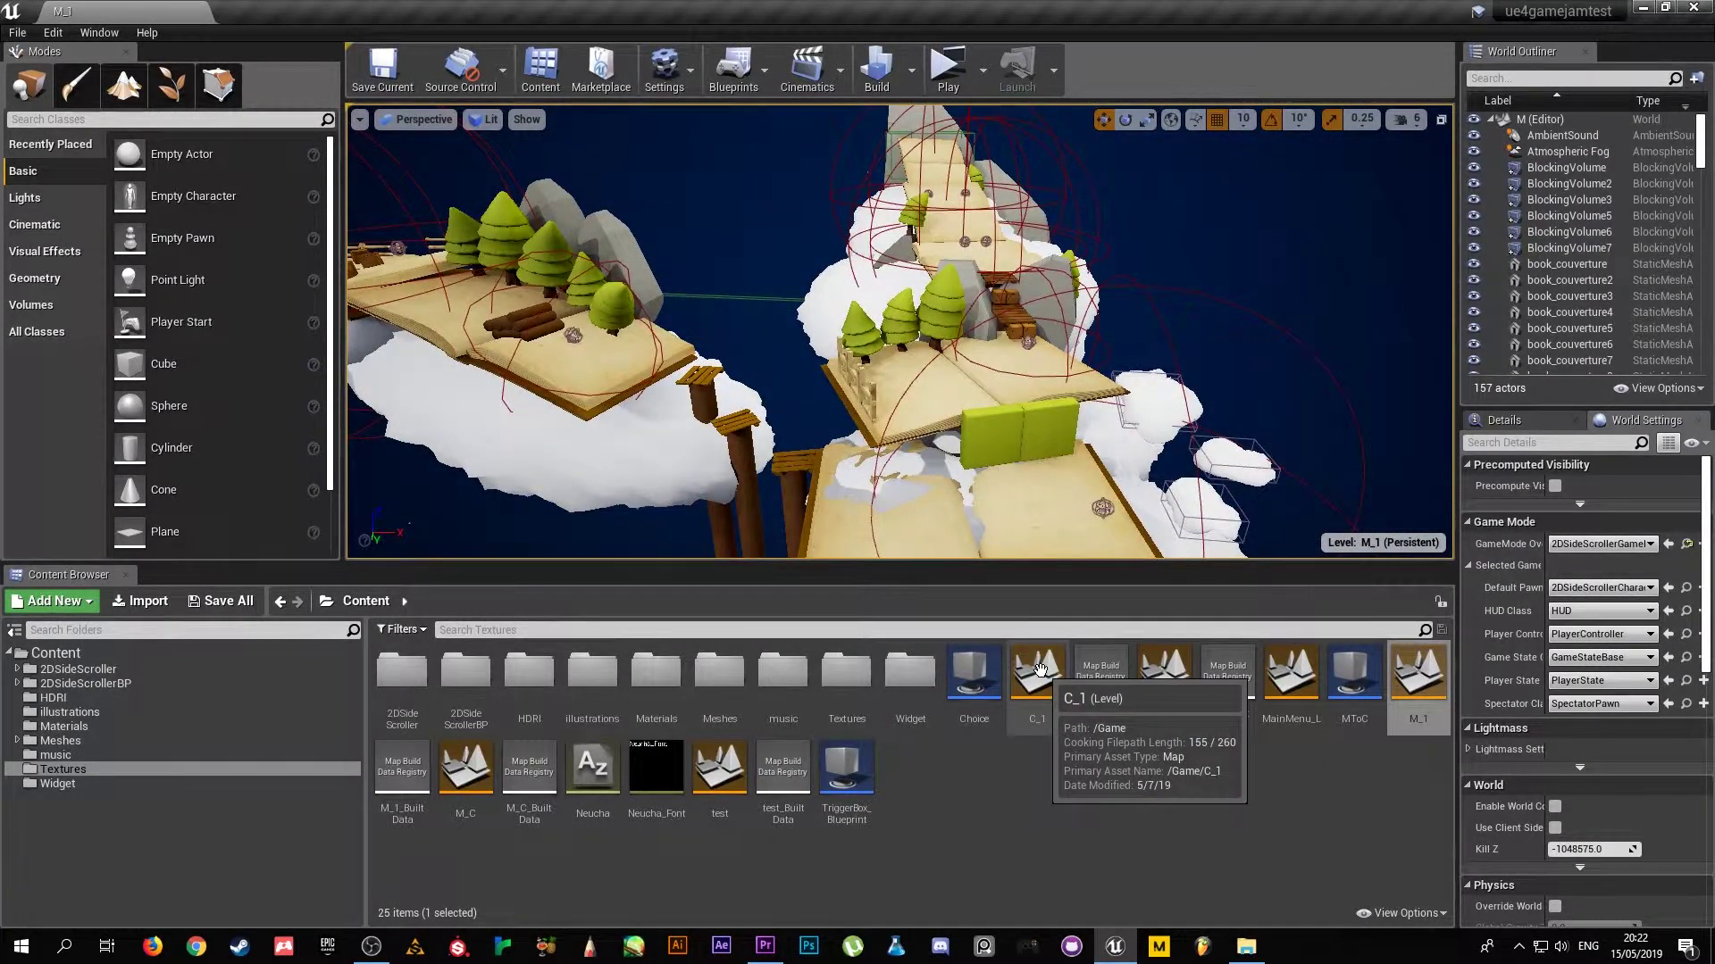
- Open the C_1 level and start its standalone game preview
{"action": "double_click", "coordinate": [1038, 672]}
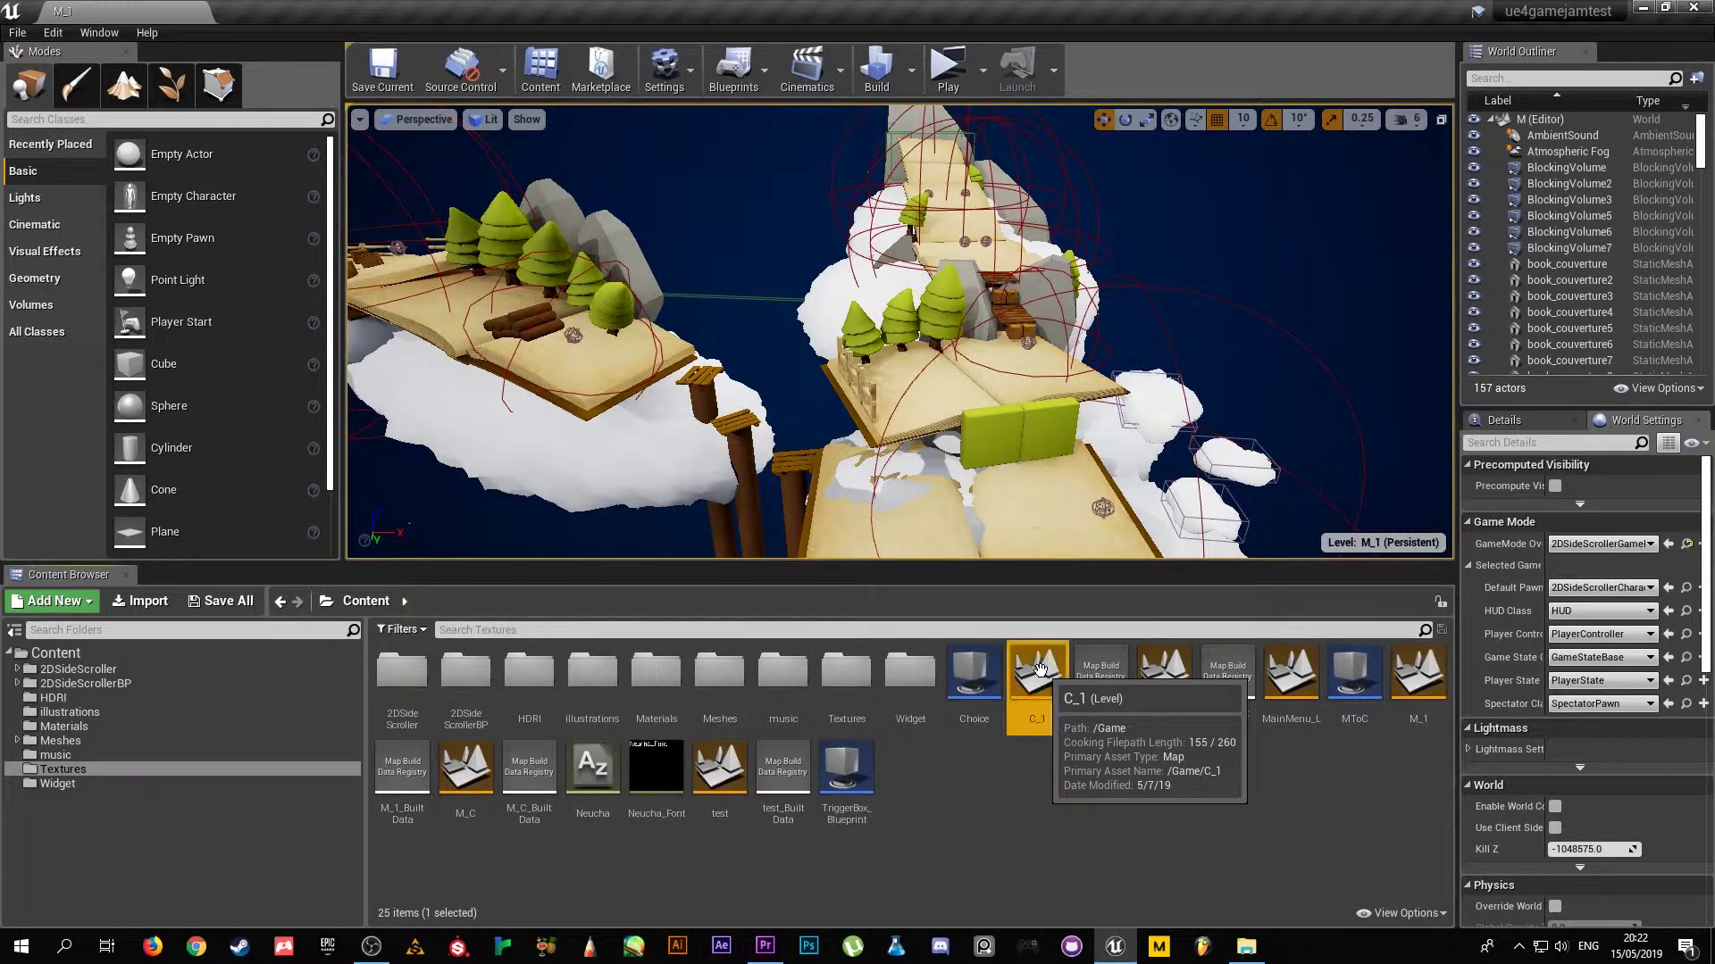
{"action": "left_click", "coordinate": [943, 71]}
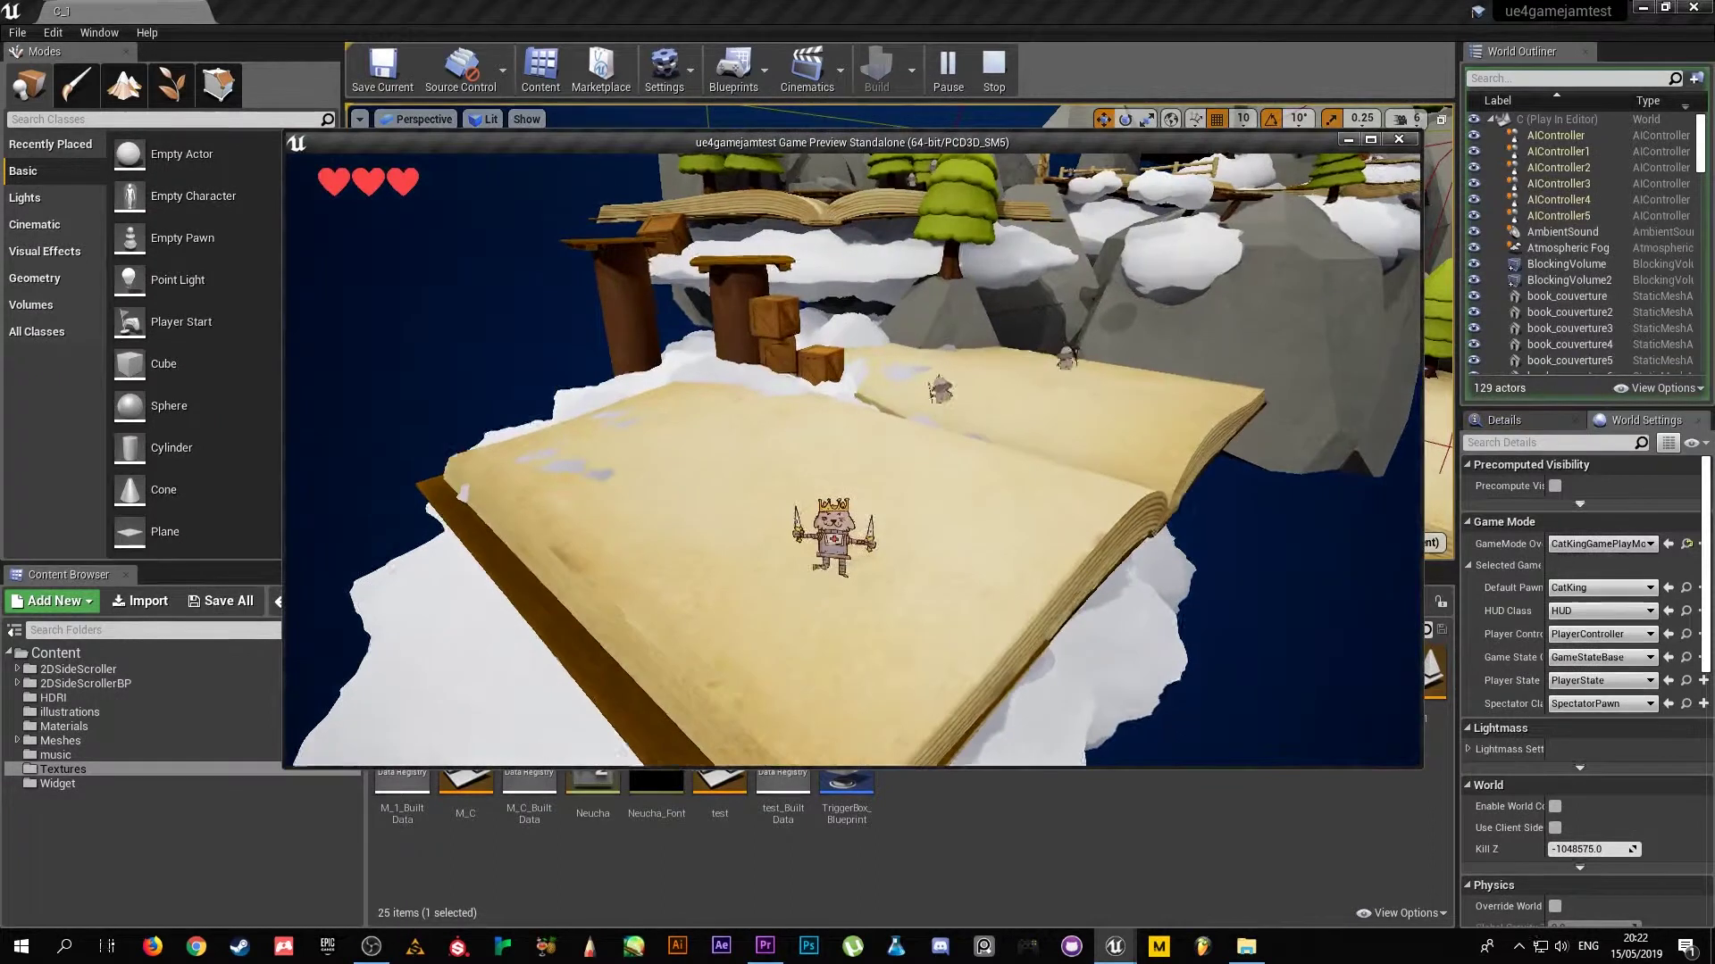
- Test the enemies' pursuit by leading them around the first open book with the cat king
{"action": "key", "text": "w"}
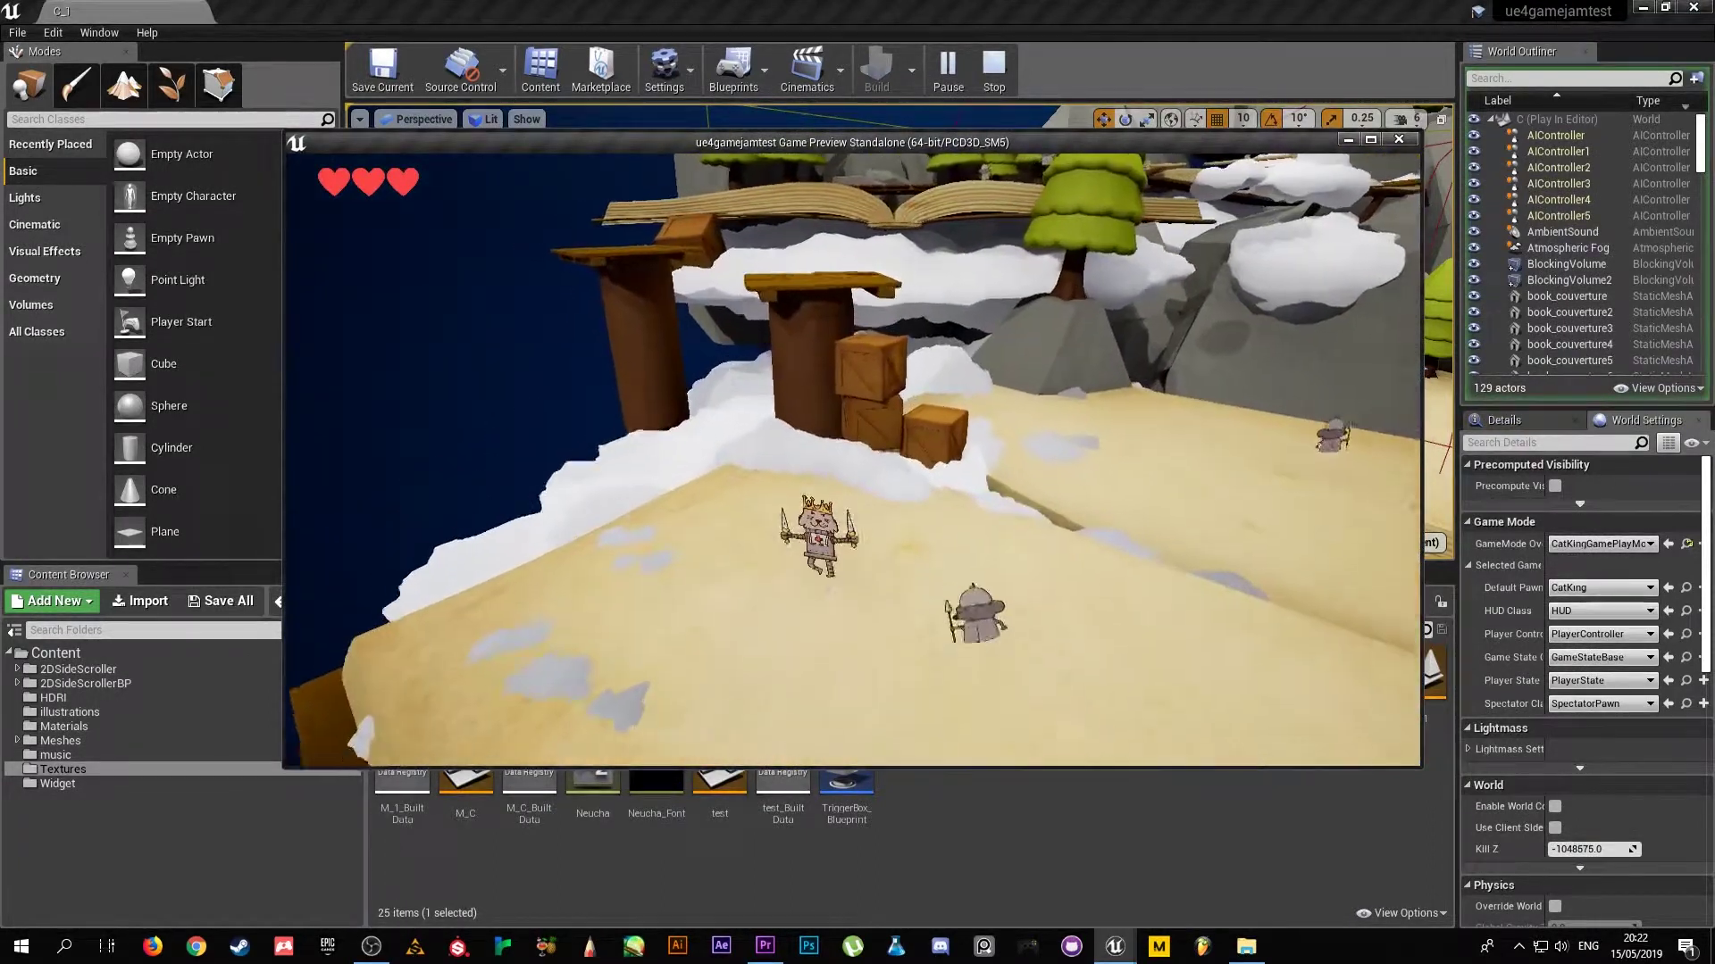
{"action": "key", "text": "s"}
{"action": "key", "text": "d"}
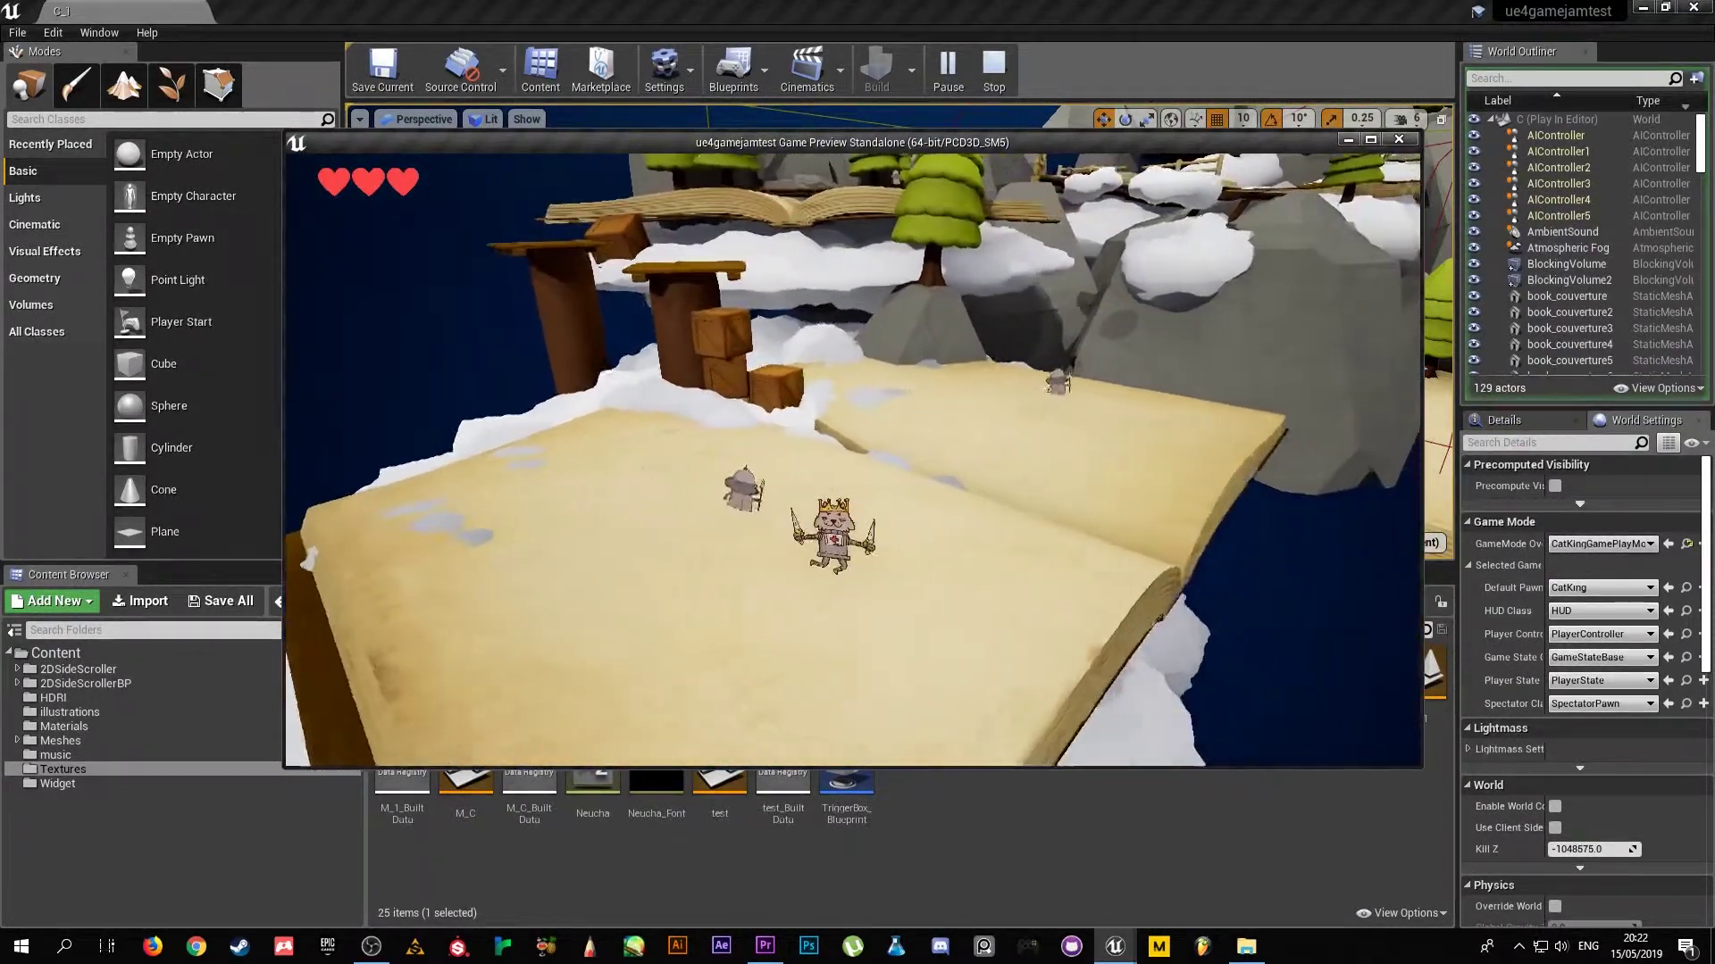
{"action": "key", "text": "d"}
{"action": "key", "text": "w"}
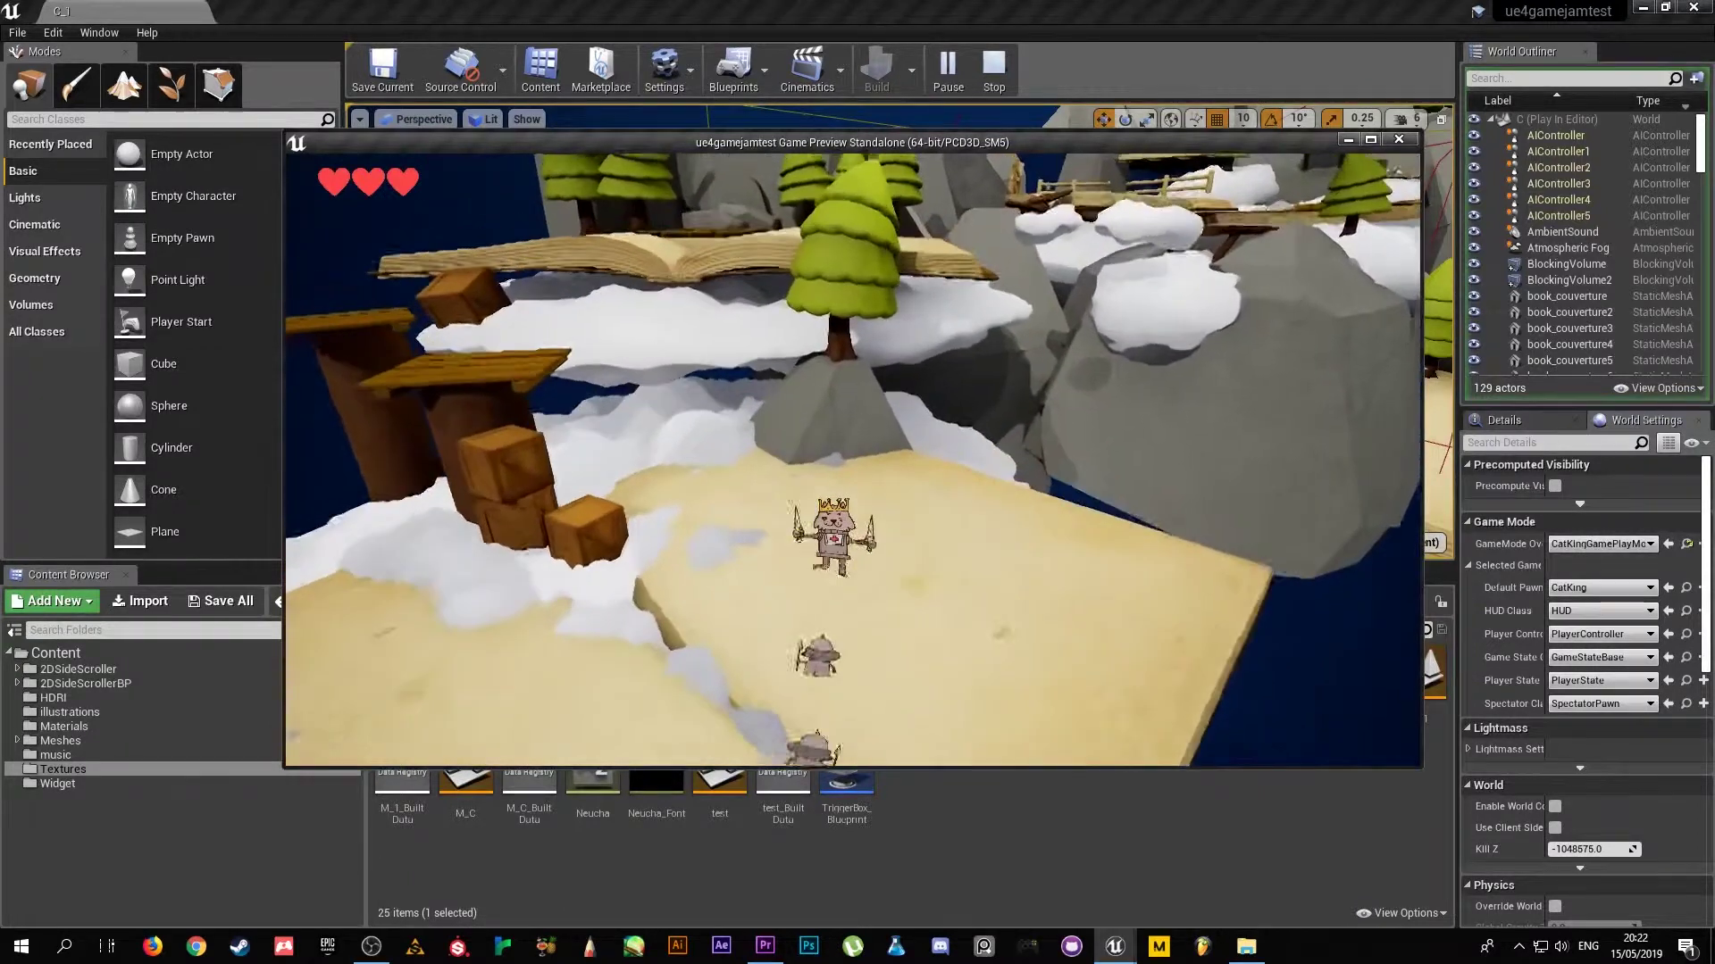
{"action": "key", "text": "d"}
{"action": "key", "text": "w"}
{"action": "key", "text": "a"}
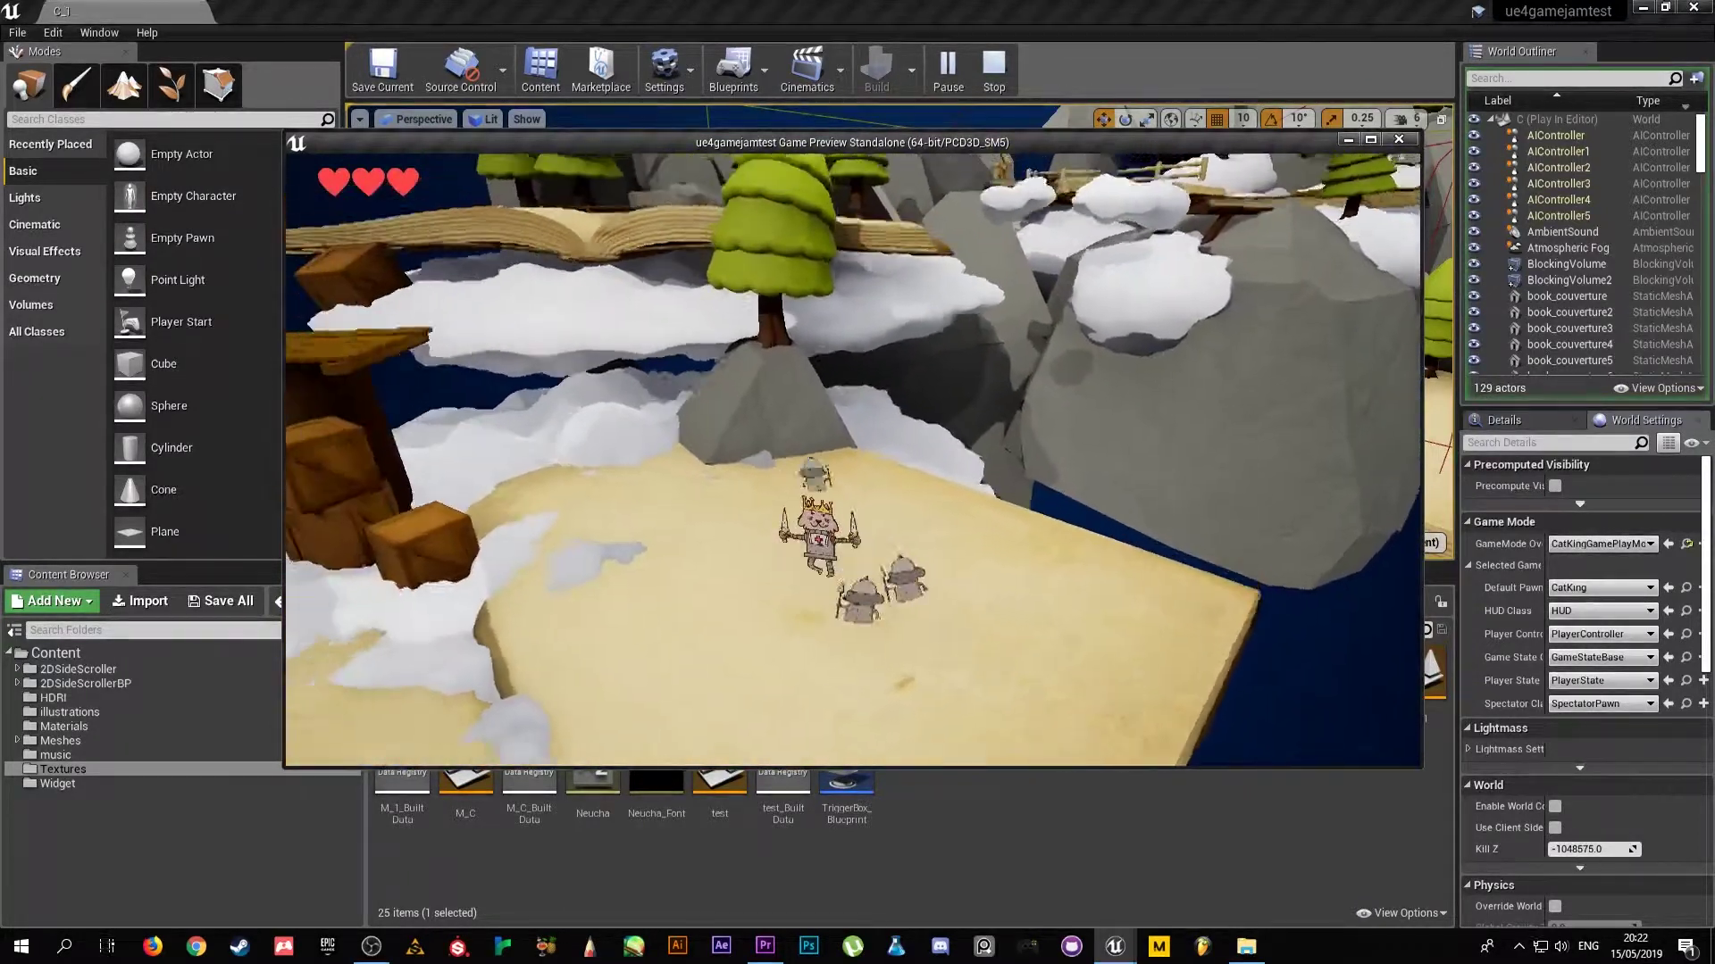
{"action": "key", "text": "a"}
{"action": "key", "text": "s"}
{"action": "key", "text": "w"}
{"action": "key", "text": "s"}
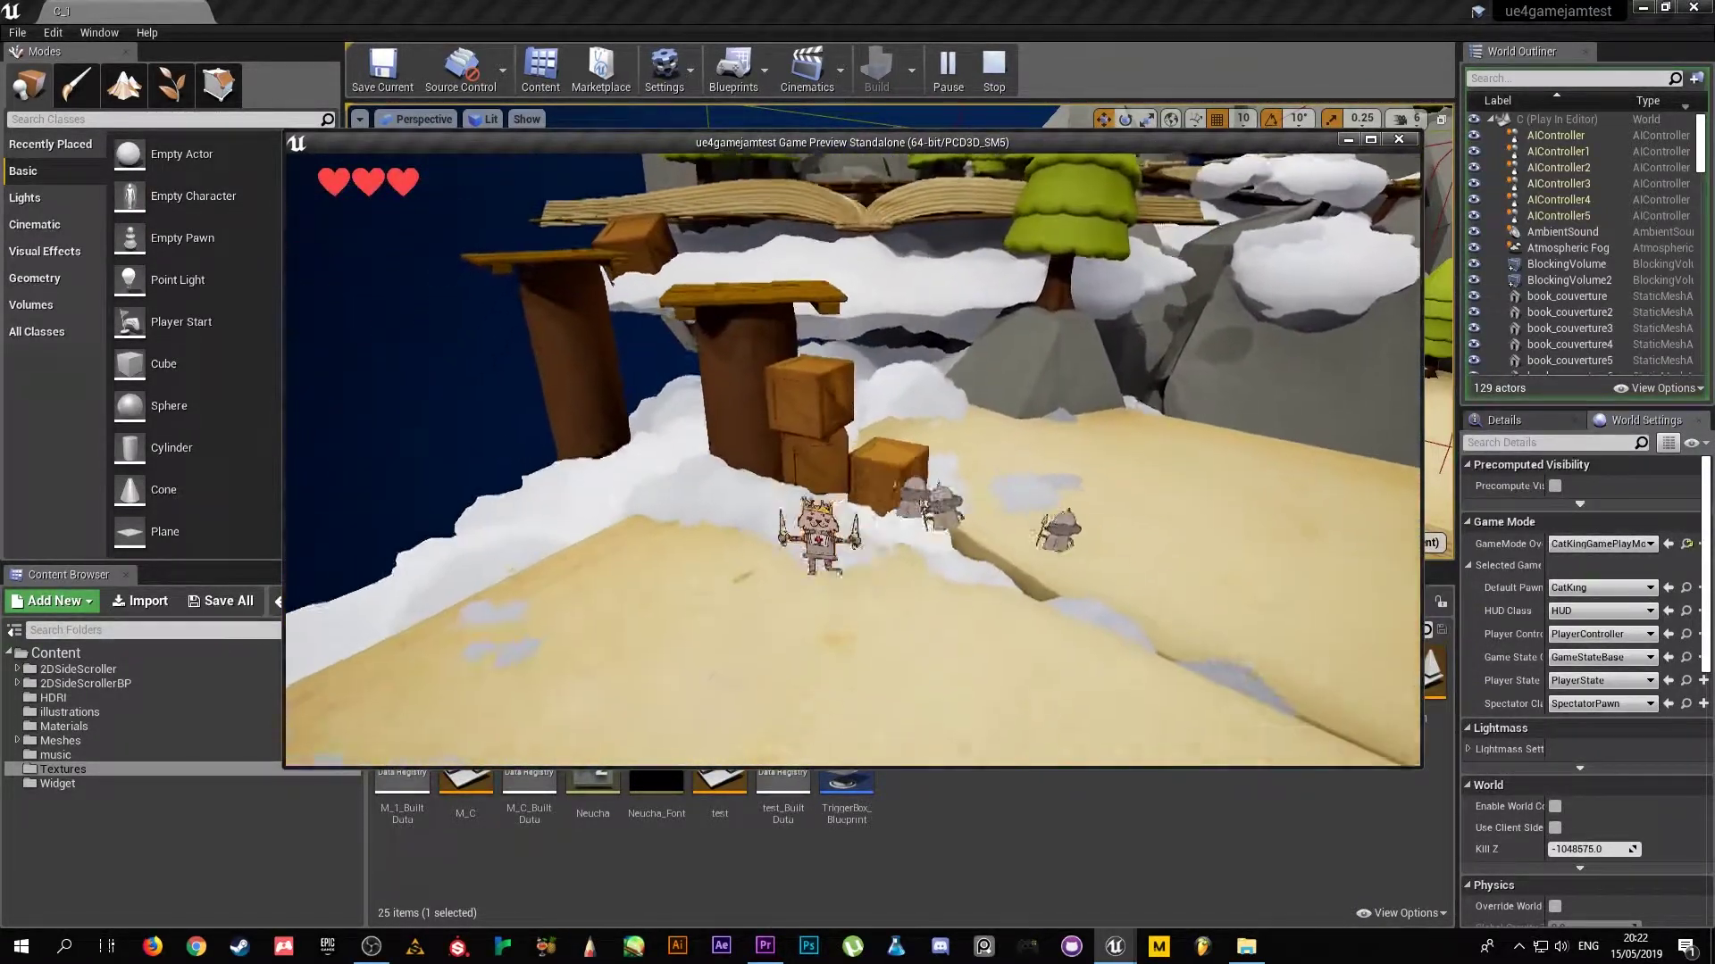
- Test the climb by jumping the cat king over the stacked crates and across the wooden pillar platforms
{"action": "key", "text": "d"}
{"action": "key", "text": "w"}
{"action": "key", "text": "space"}
{"action": "key", "text": "space"}
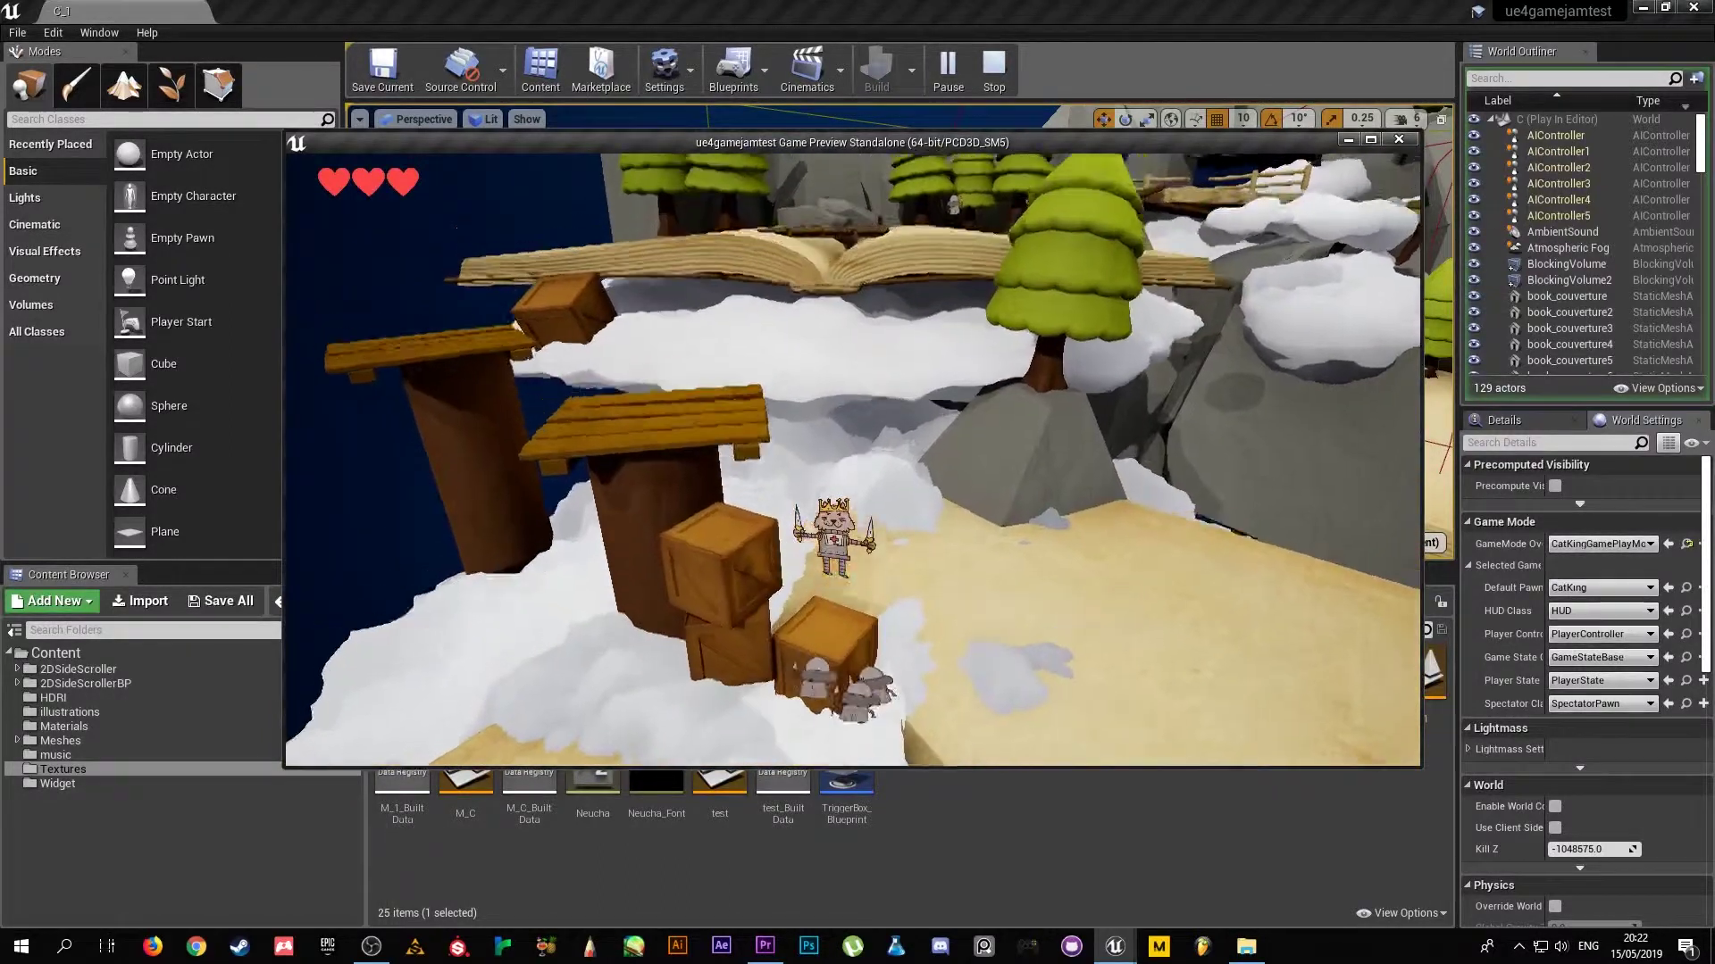
{"action": "key", "text": "a"}
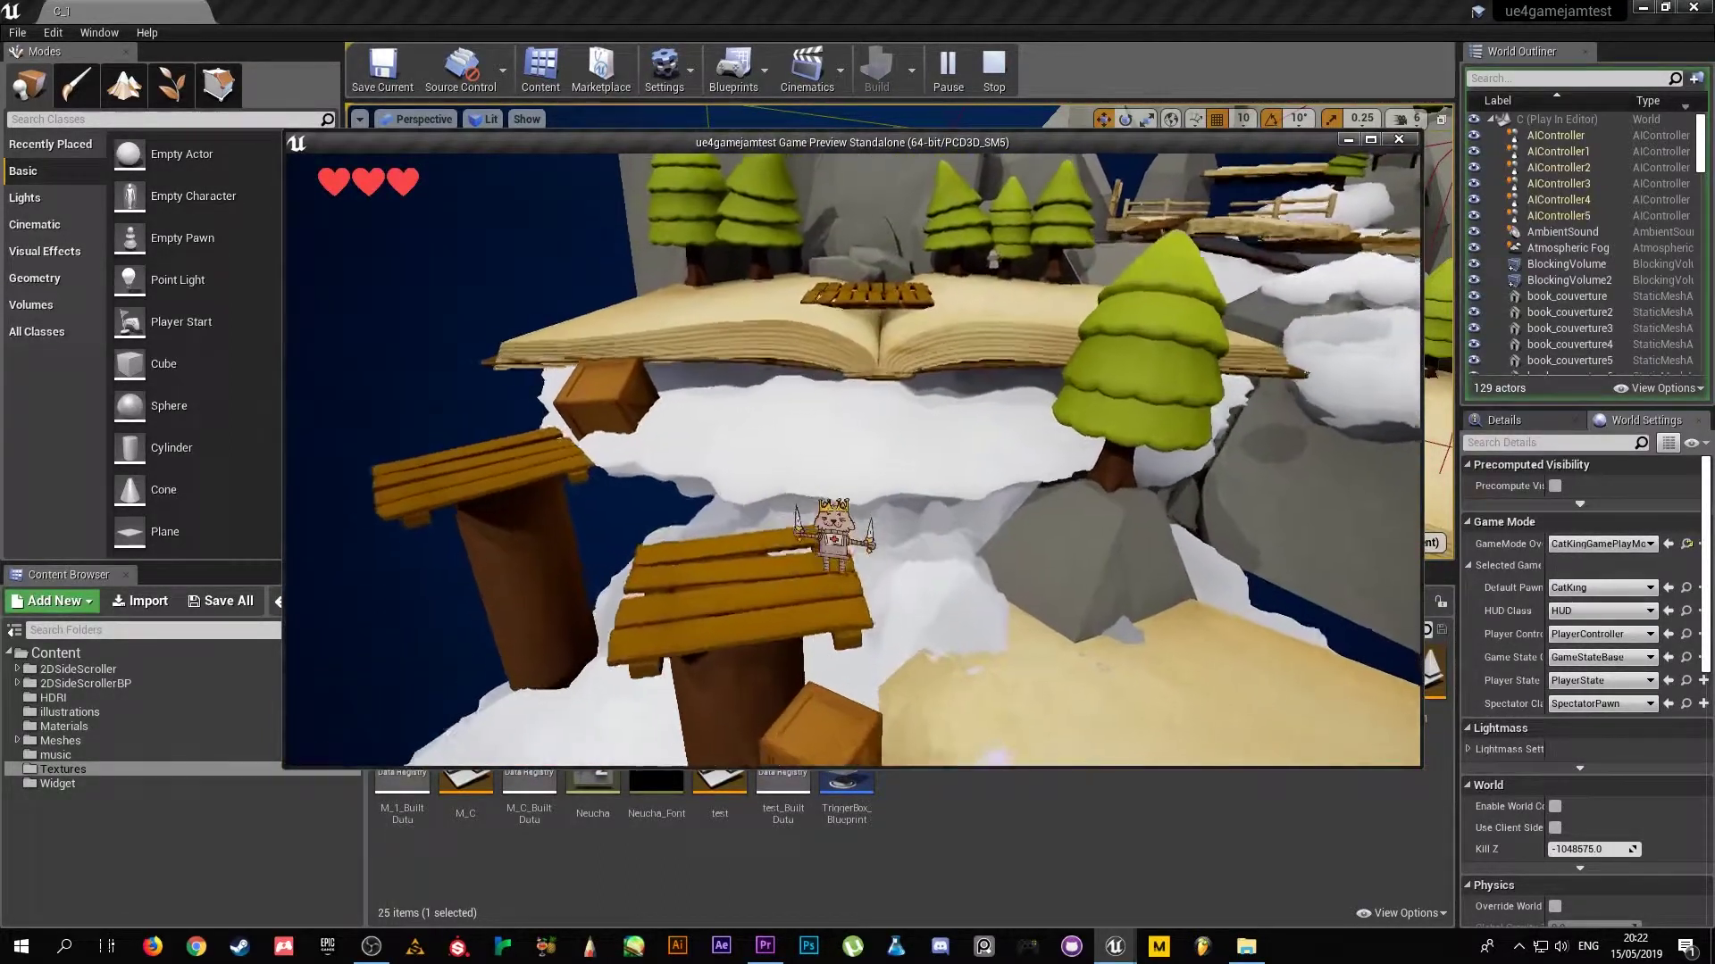
{"action": "key", "text": "a"}
{"action": "key", "text": "a"}
{"action": "key", "text": "space"}
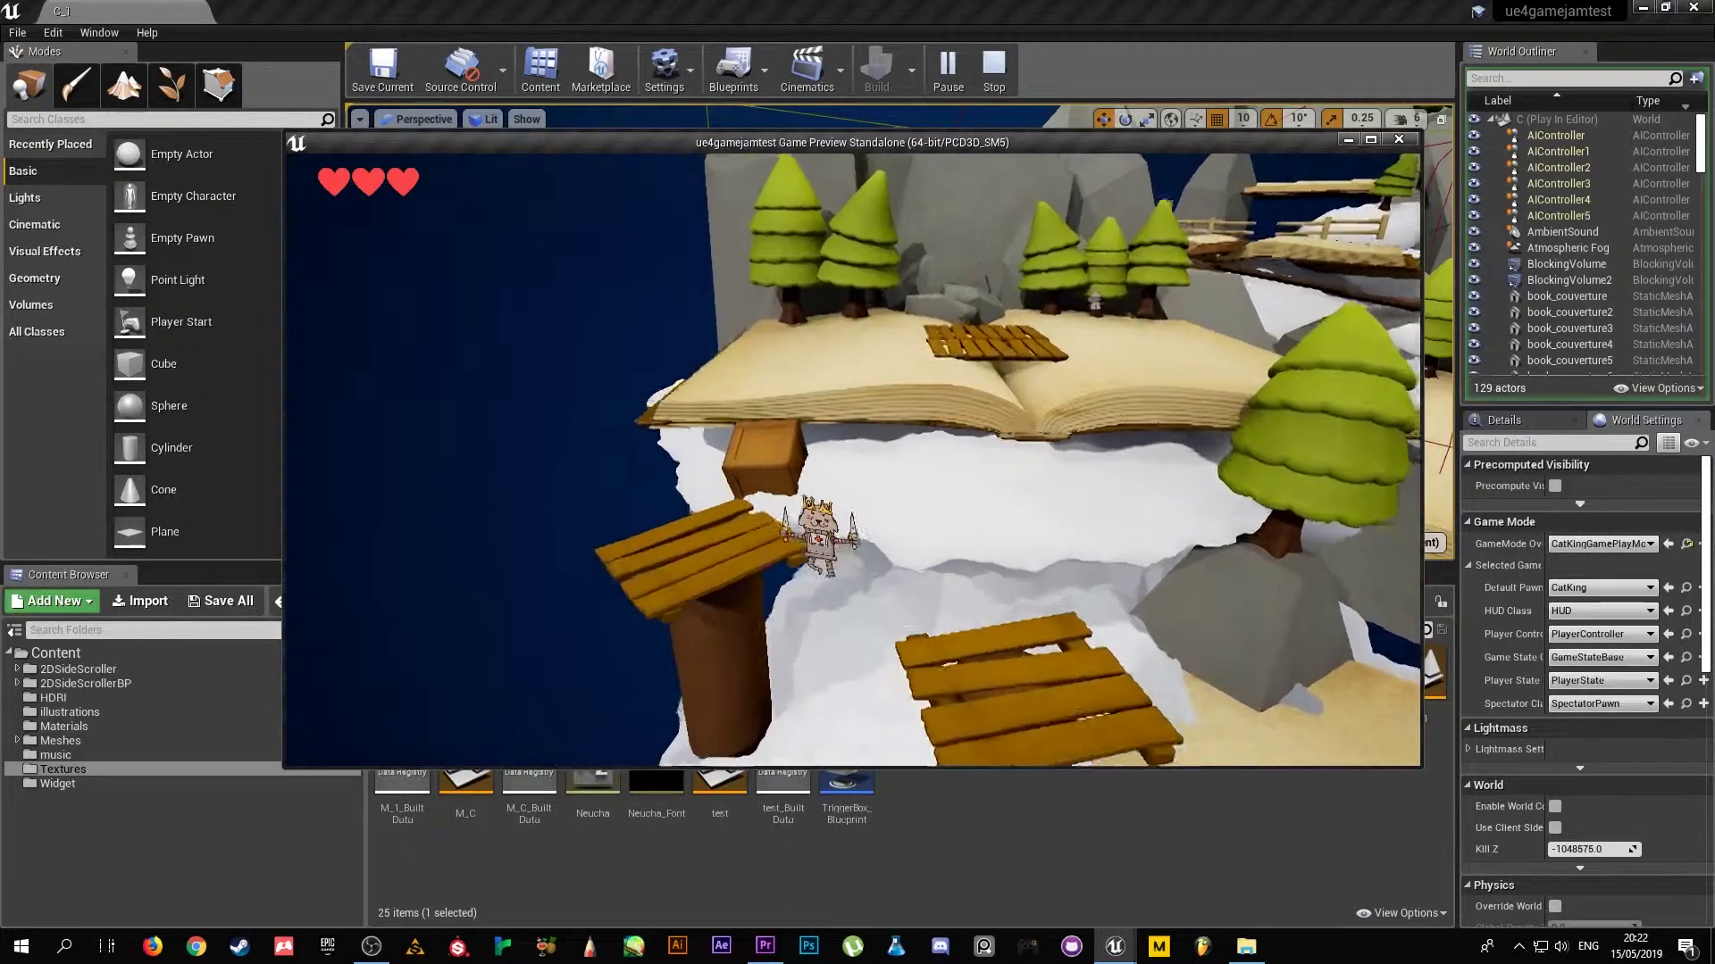
- Jump the cat king from the far pillar over the floating crate onto the second book
{"action": "key", "text": "w"}
{"action": "key", "text": "space"}
{"action": "key", "text": "space"}
{"action": "key", "text": "w"}
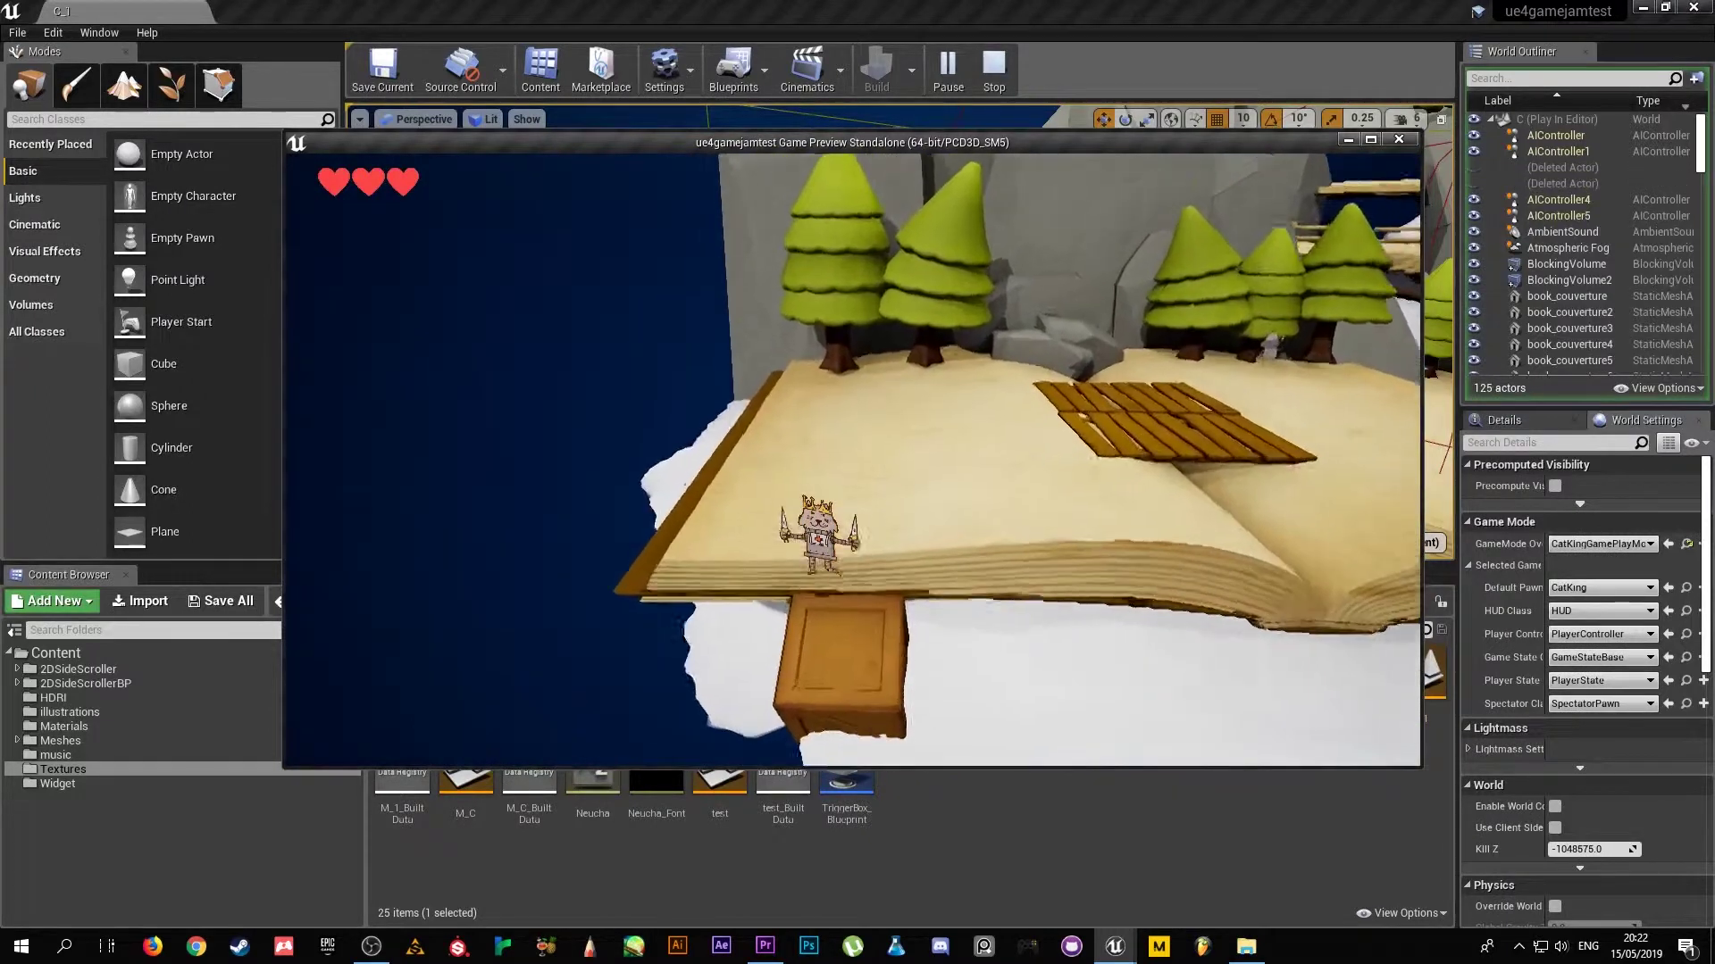
- Move the cat king across the second book past the plank bridge to the cloud beyond its edge
{"action": "key", "text": "d"}
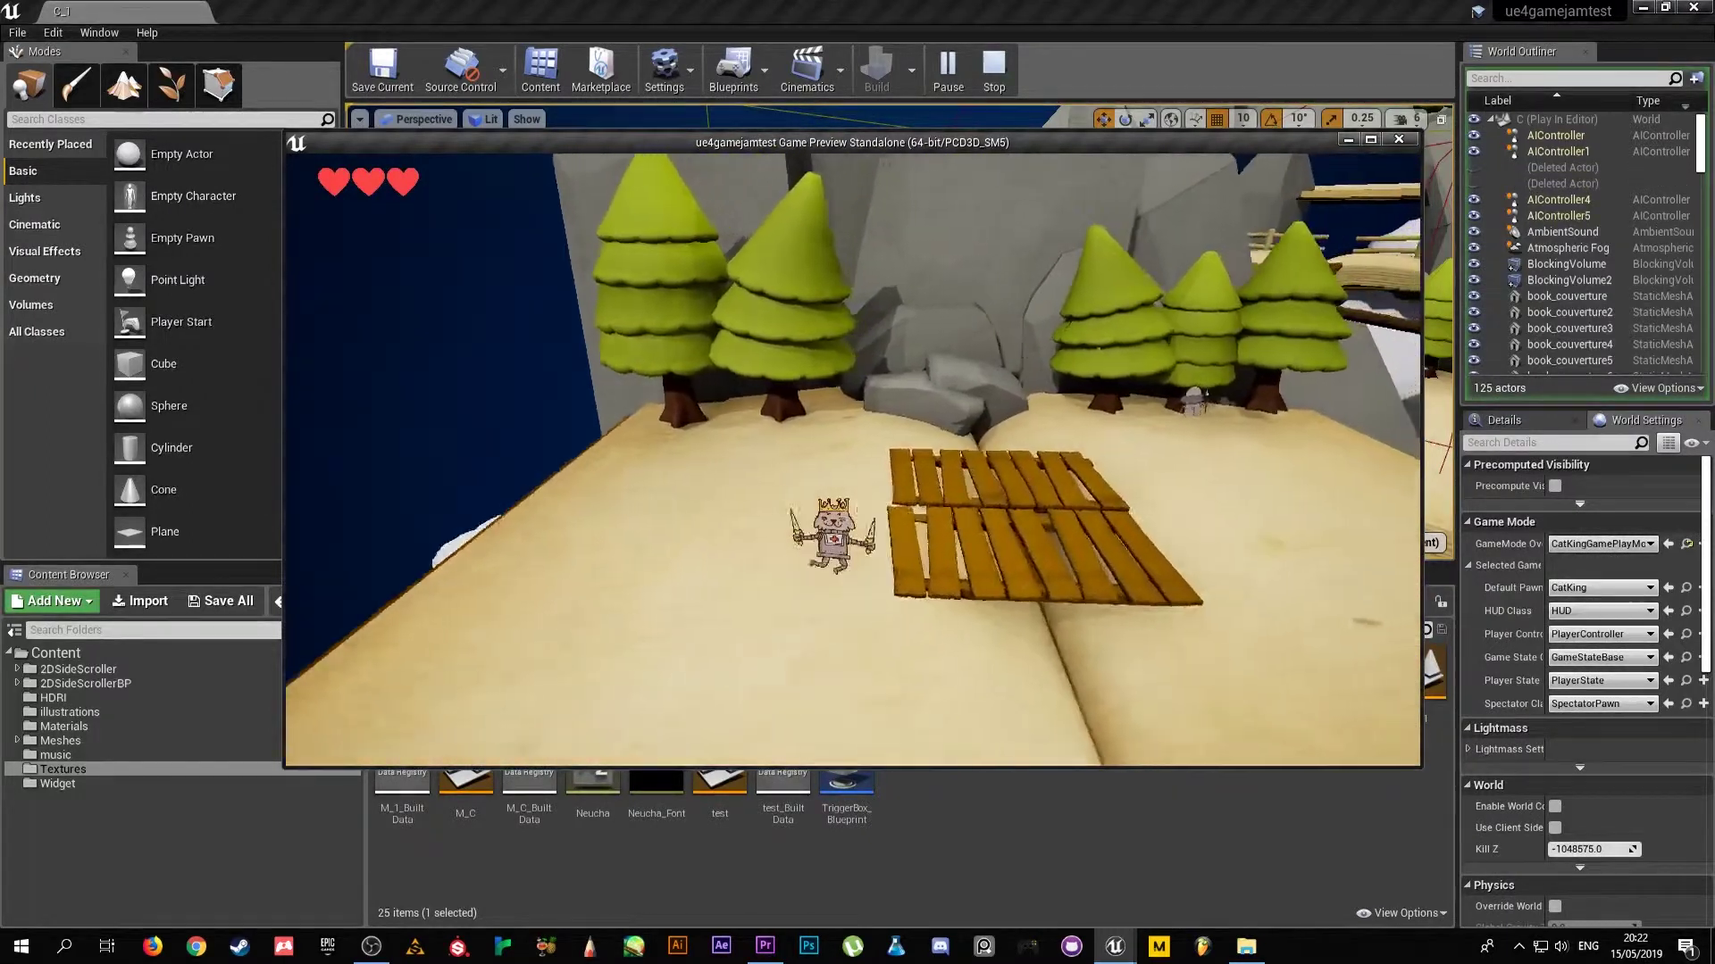
{"action": "key", "text": "w"}
{"action": "key", "text": "w"}
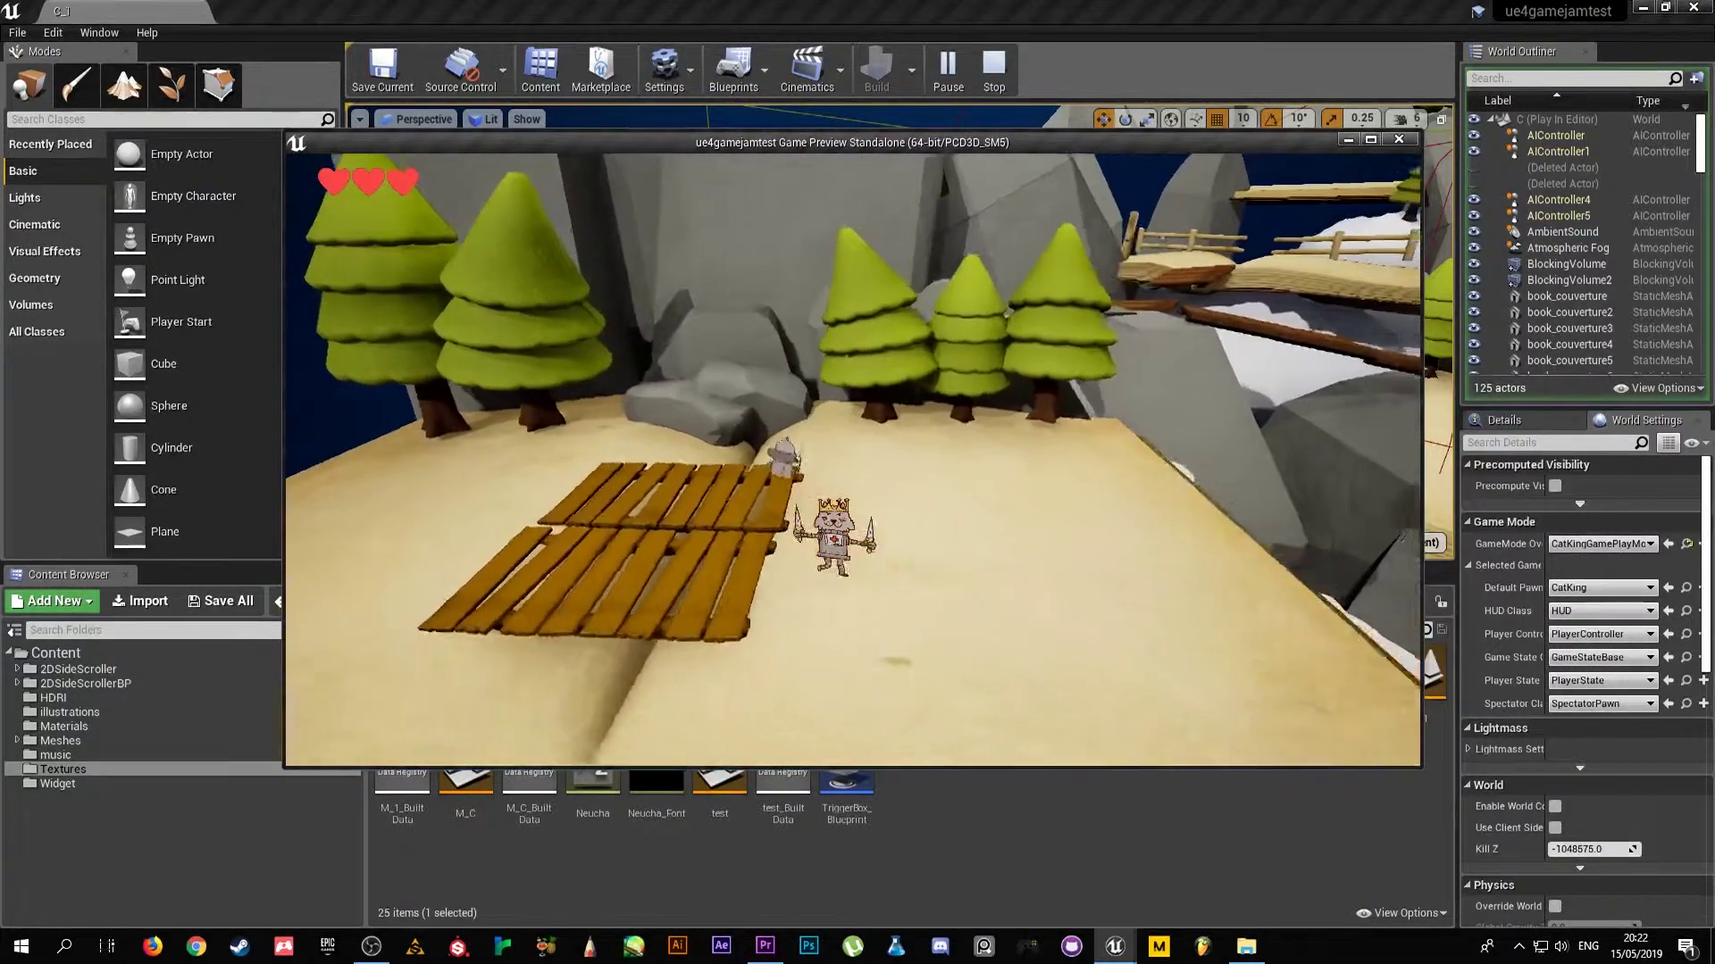
{"action": "key", "text": "w"}
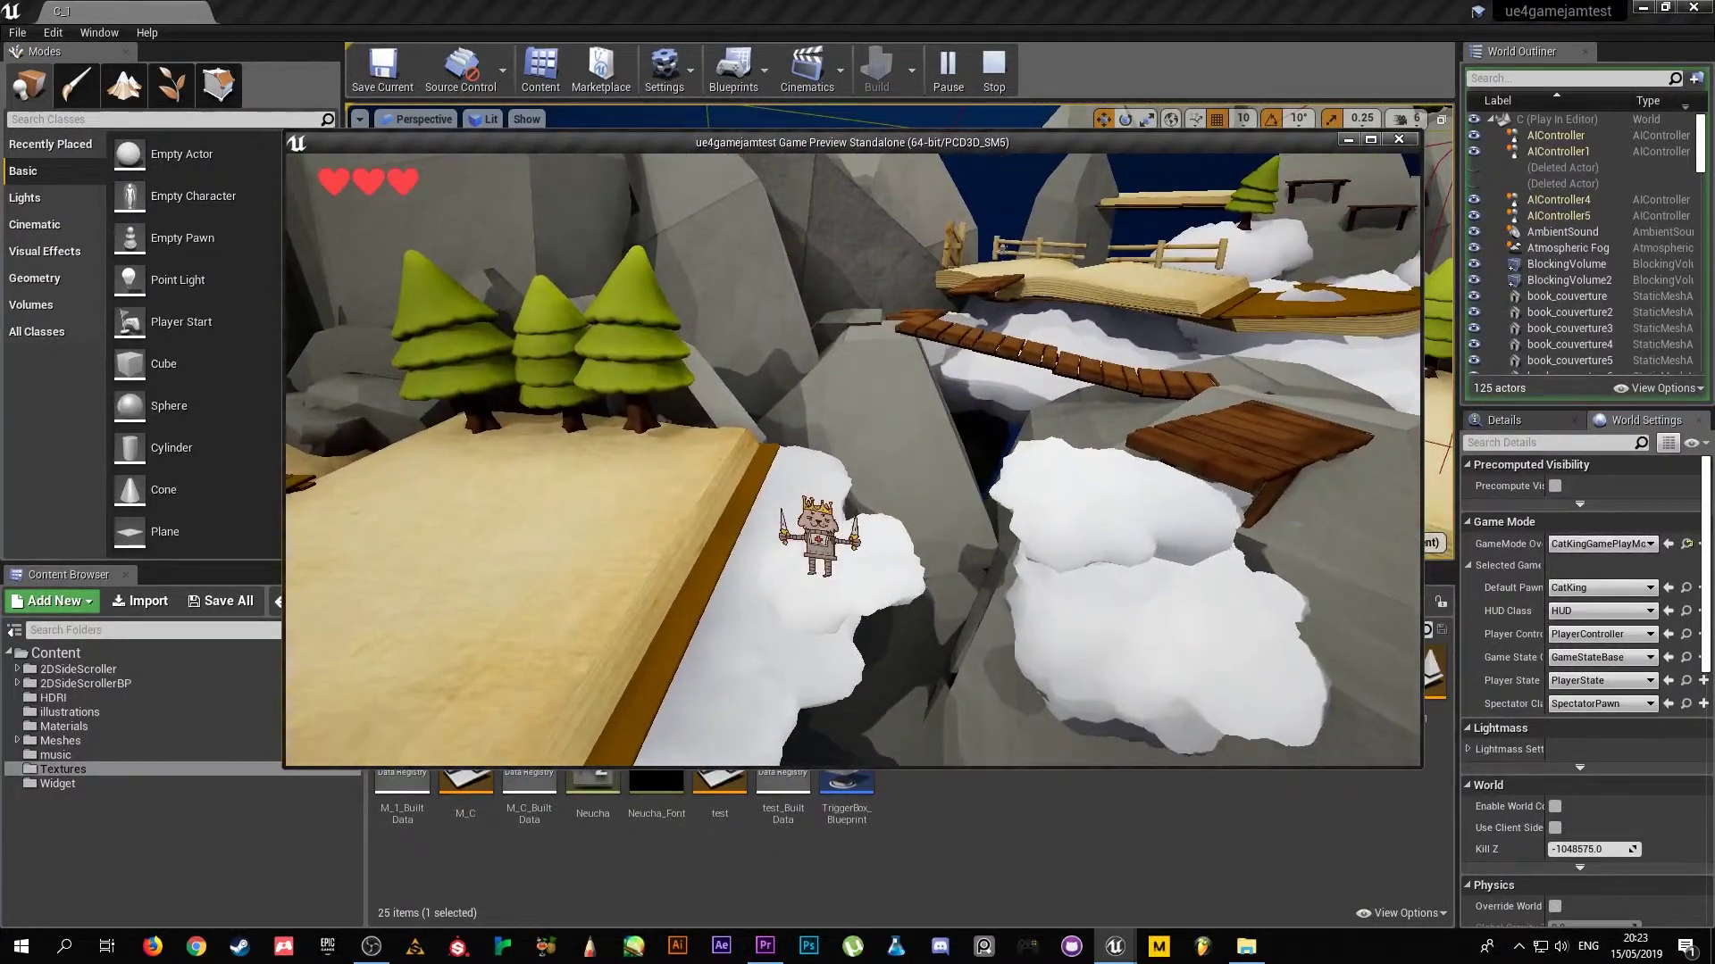
{"action": "key", "text": "d"}
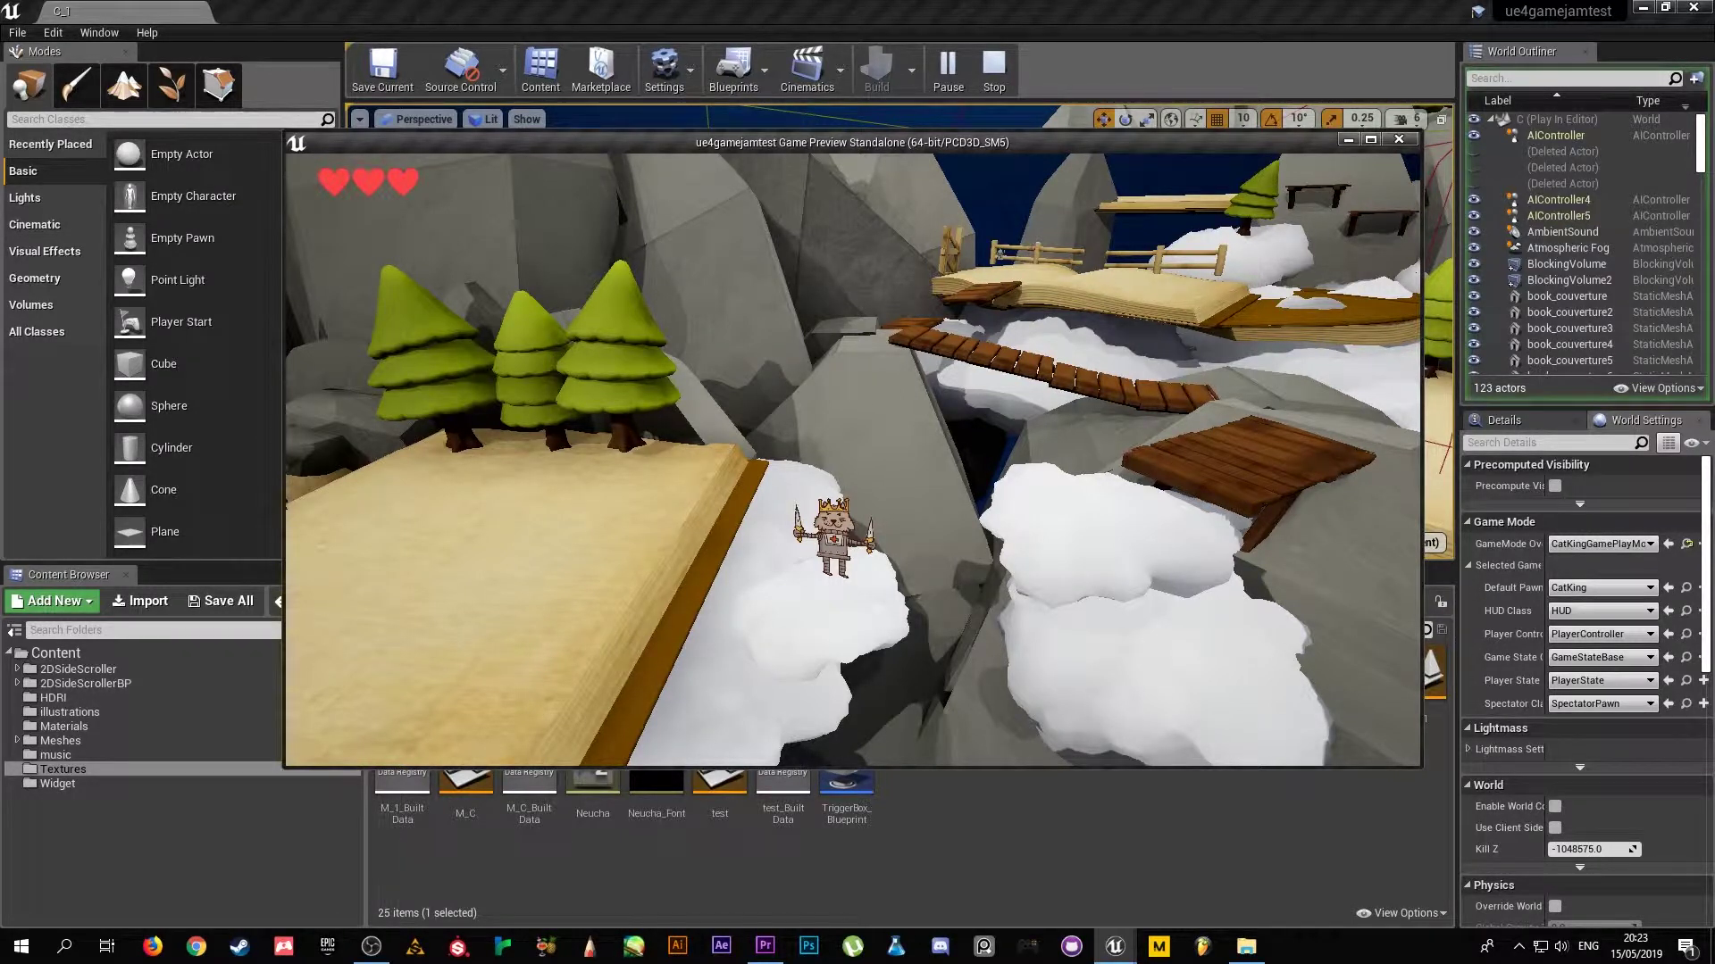
- Test moving and jumping the cat king between the cloud and the second book's edge near the three trees
{"action": "key", "text": "a"}
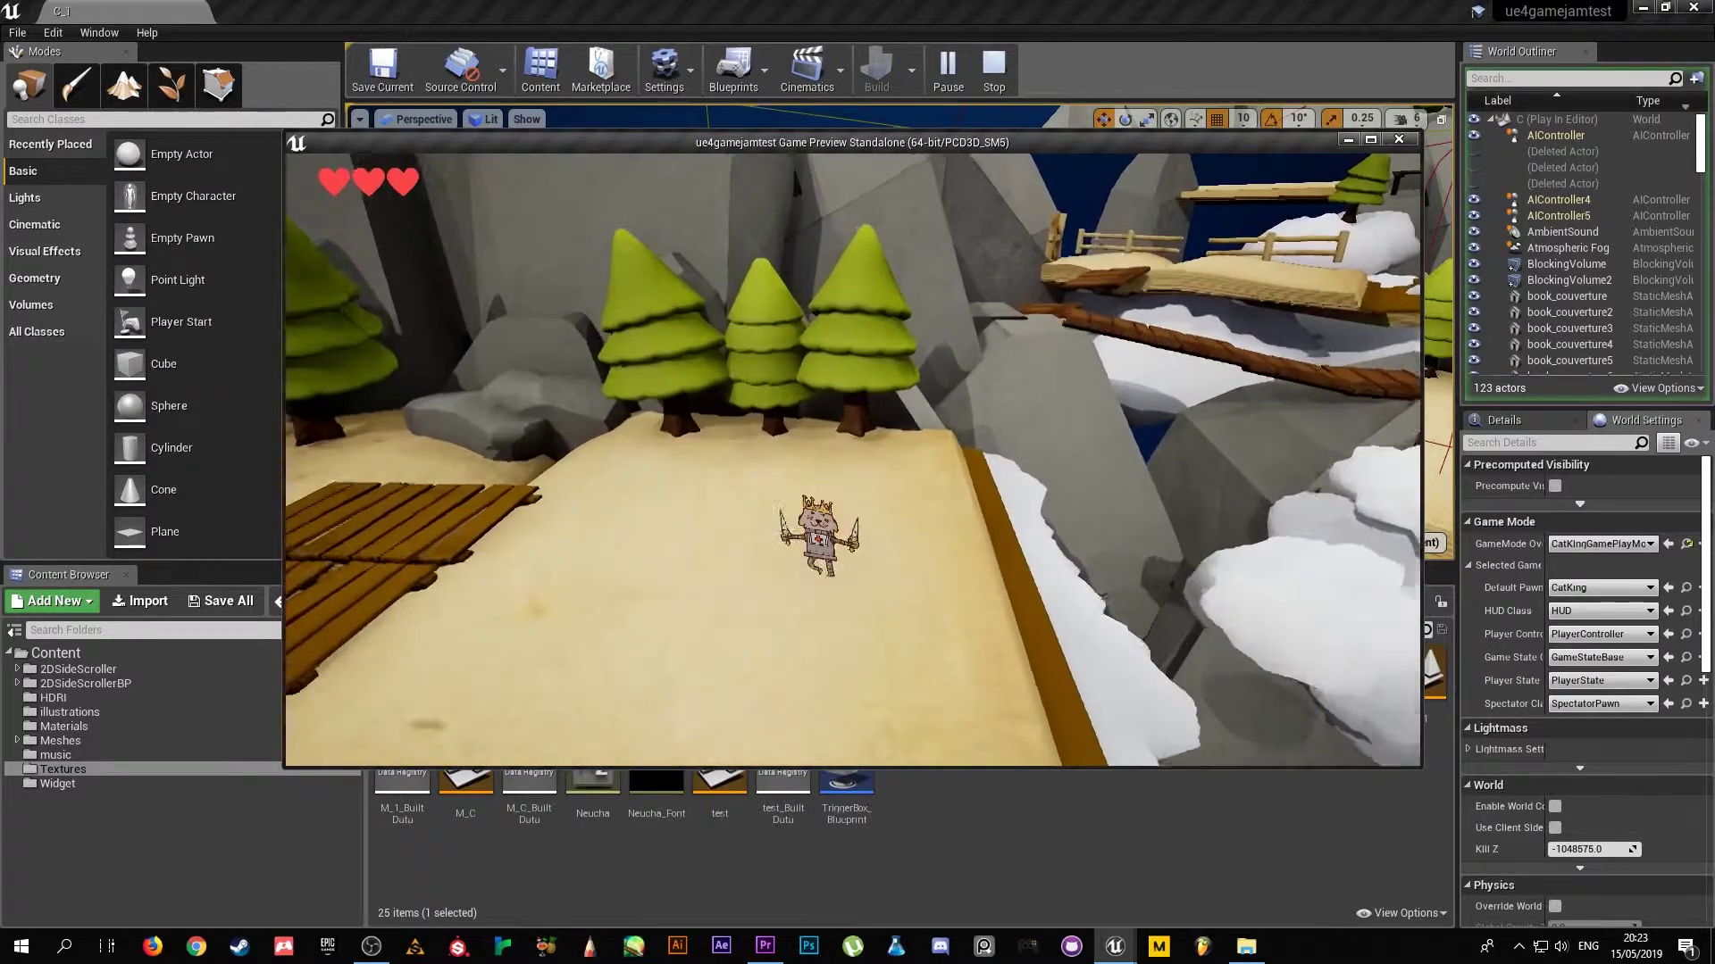
{"action": "key", "text": "w"}
{"action": "key", "text": "d"}
{"action": "key", "text": "space"}
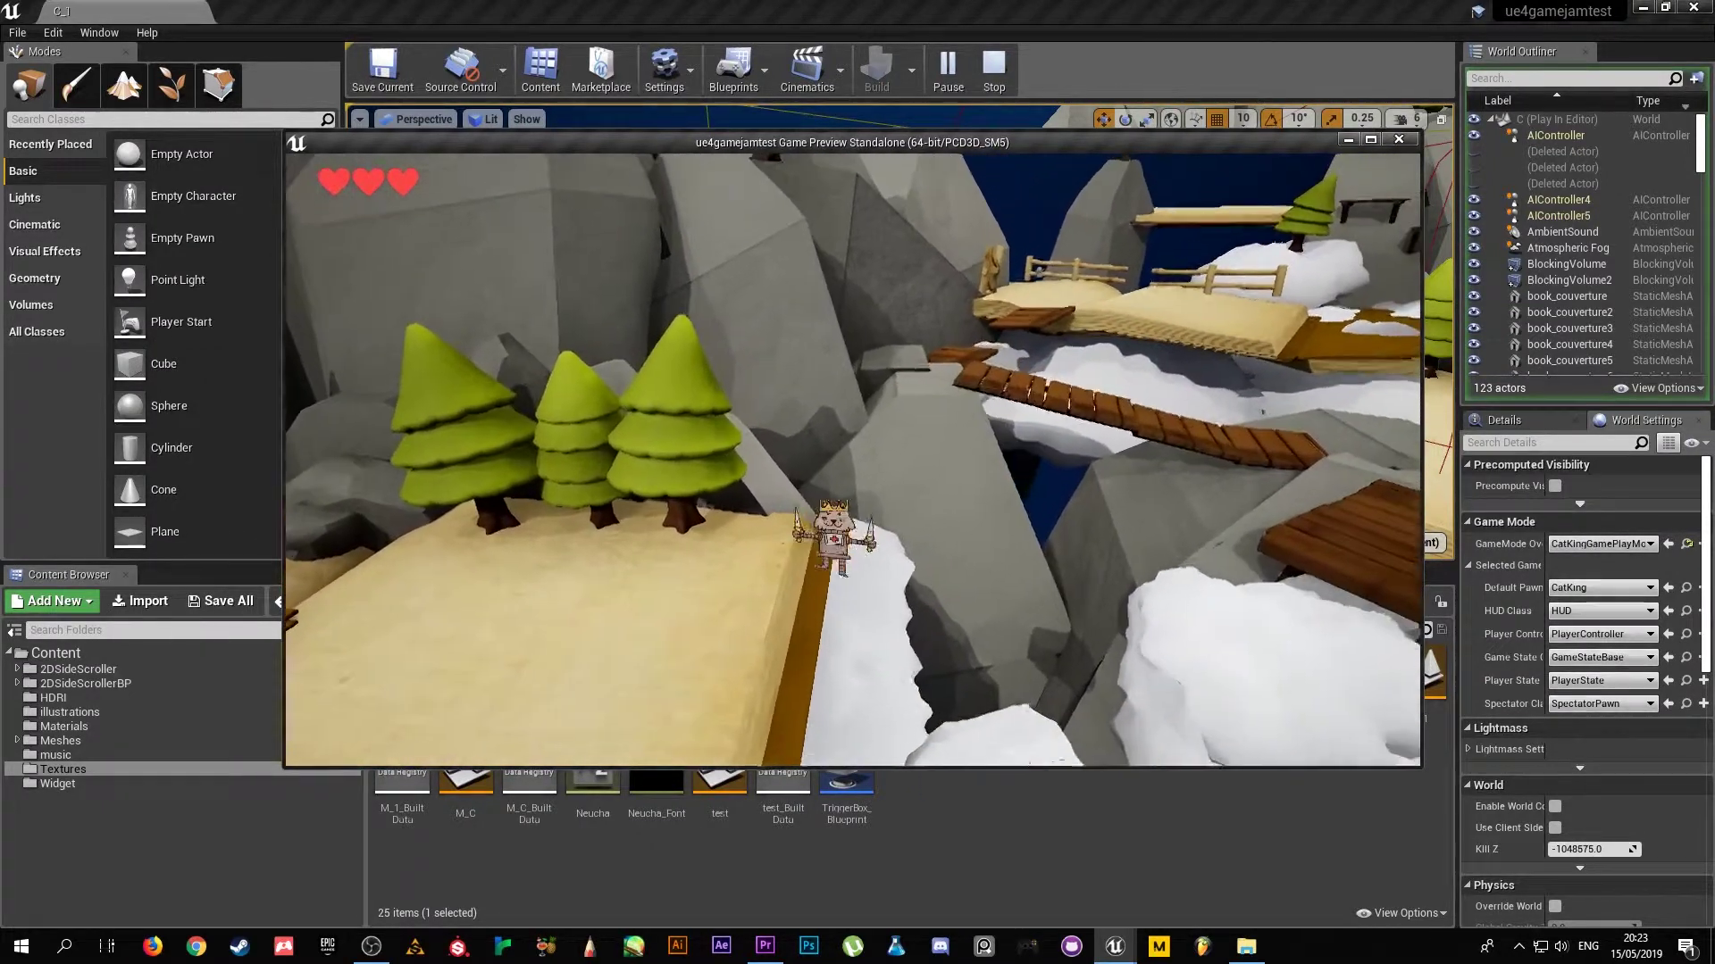
{"action": "key", "text": "a"}
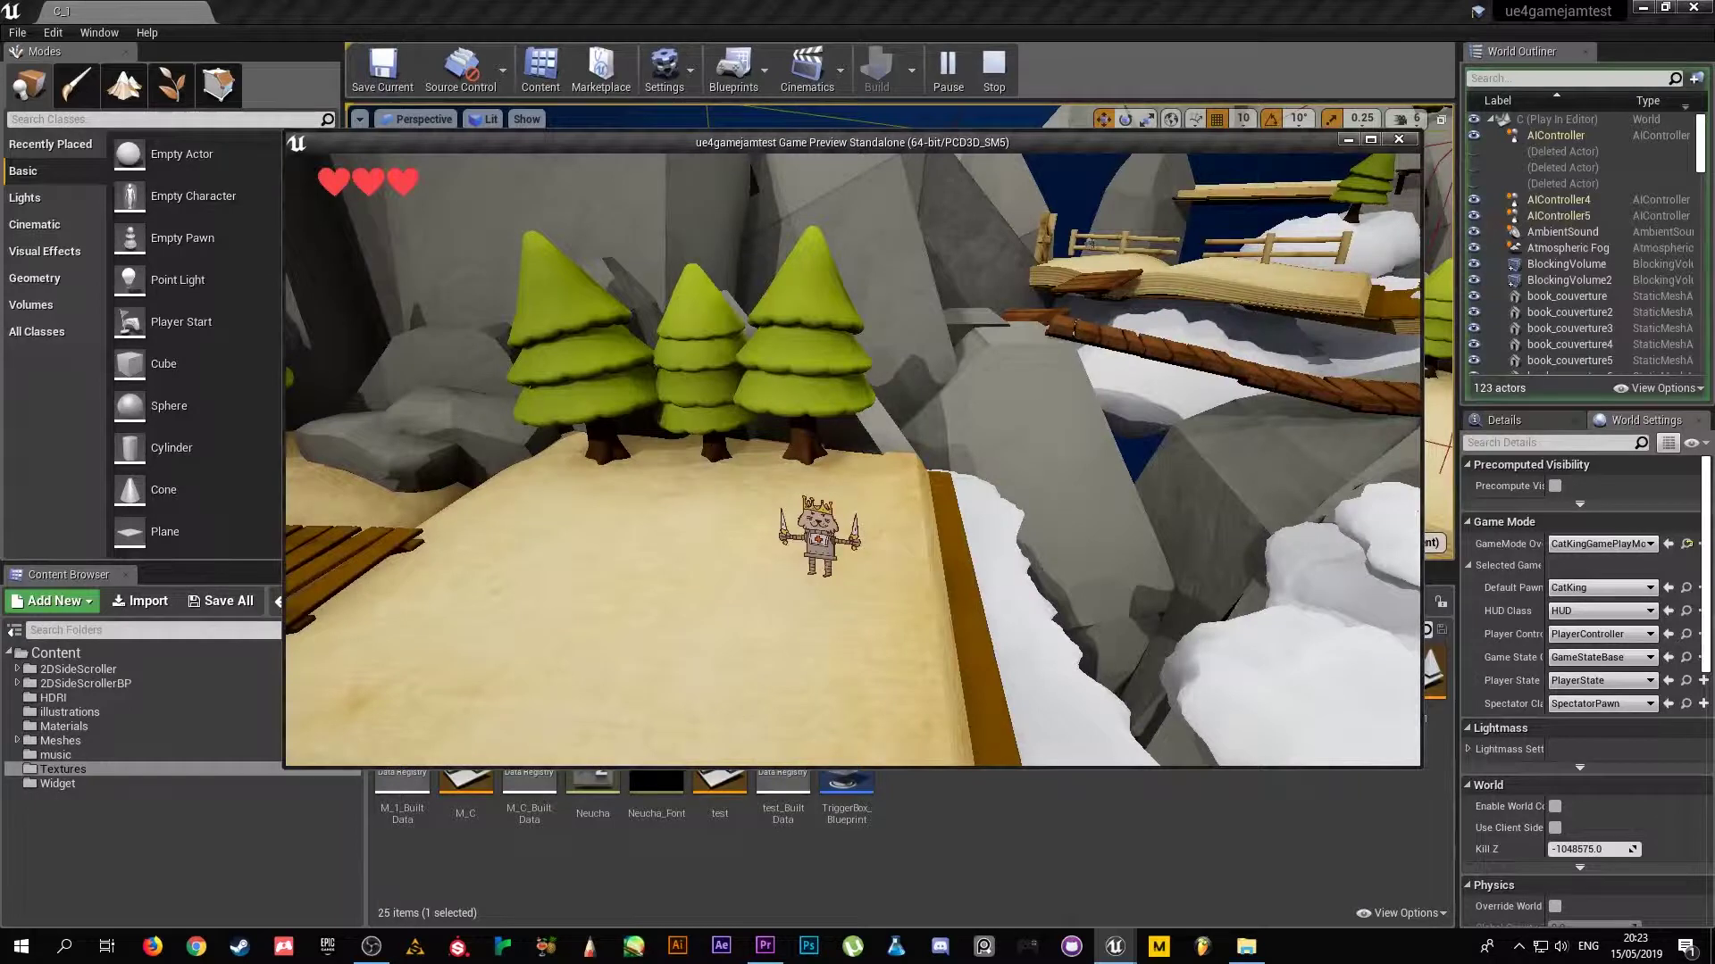
- Move the cat king off the three-tree book, over the sagging plank bridge and onto the brown book cover
{"action": "key", "text": "s"}
{"action": "key", "text": "d"}
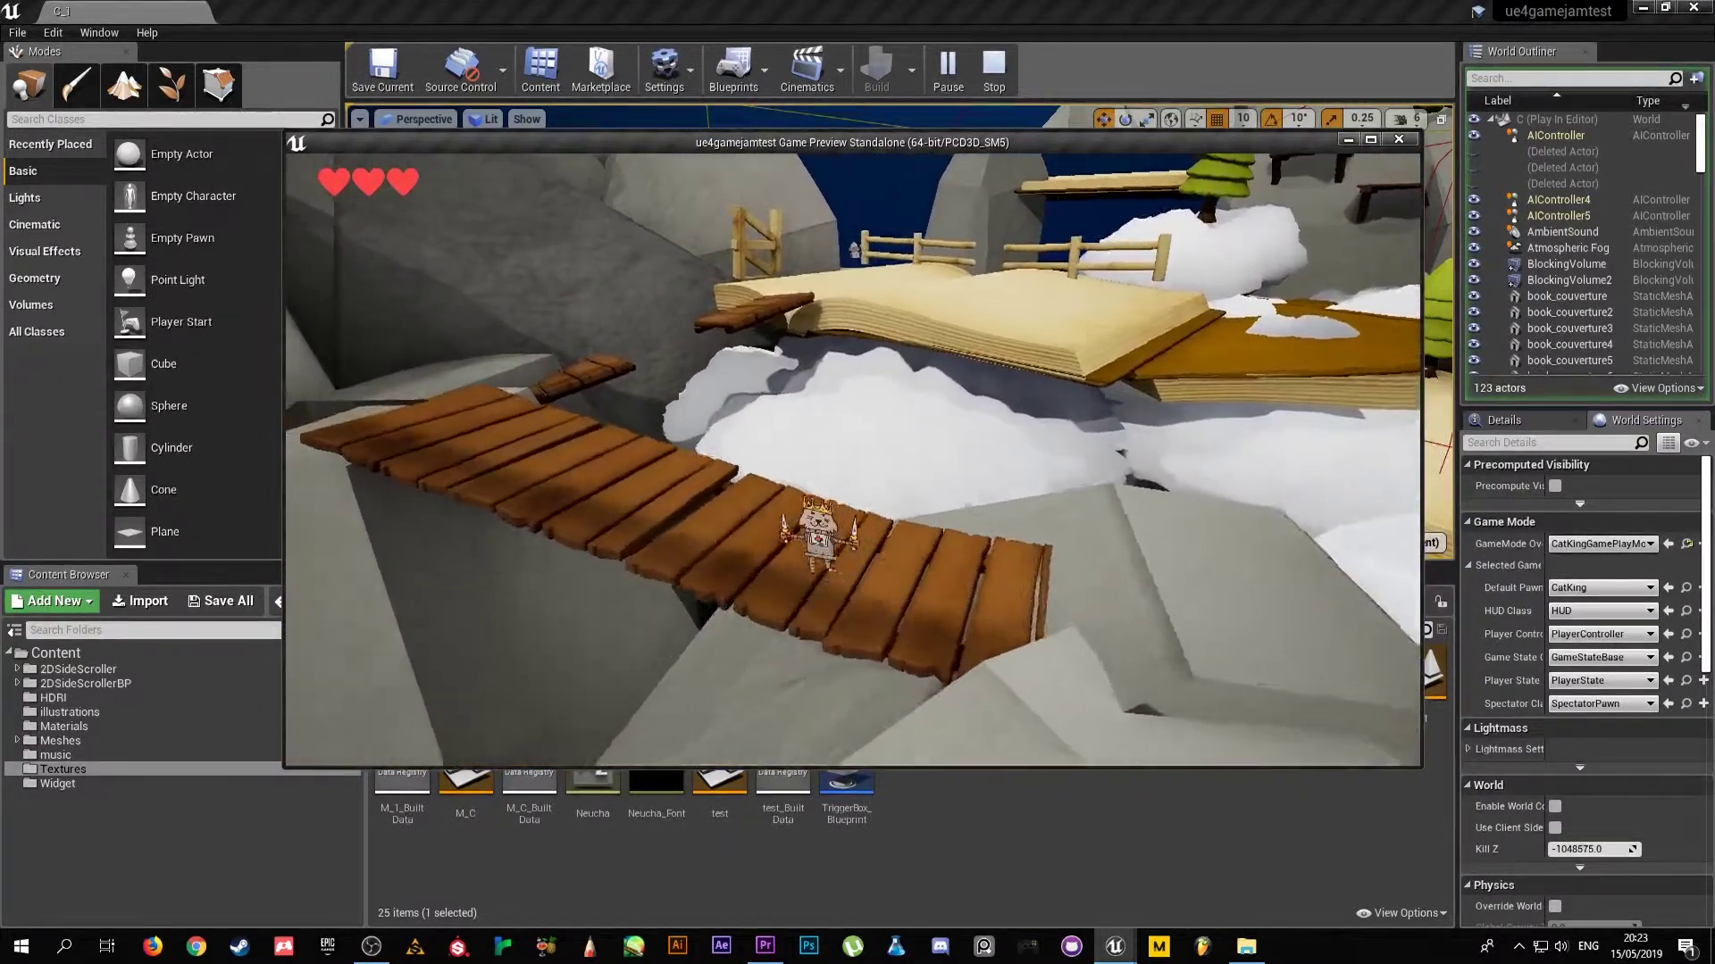
{"action": "key", "text": "w"}
{"action": "key", "text": "a"}
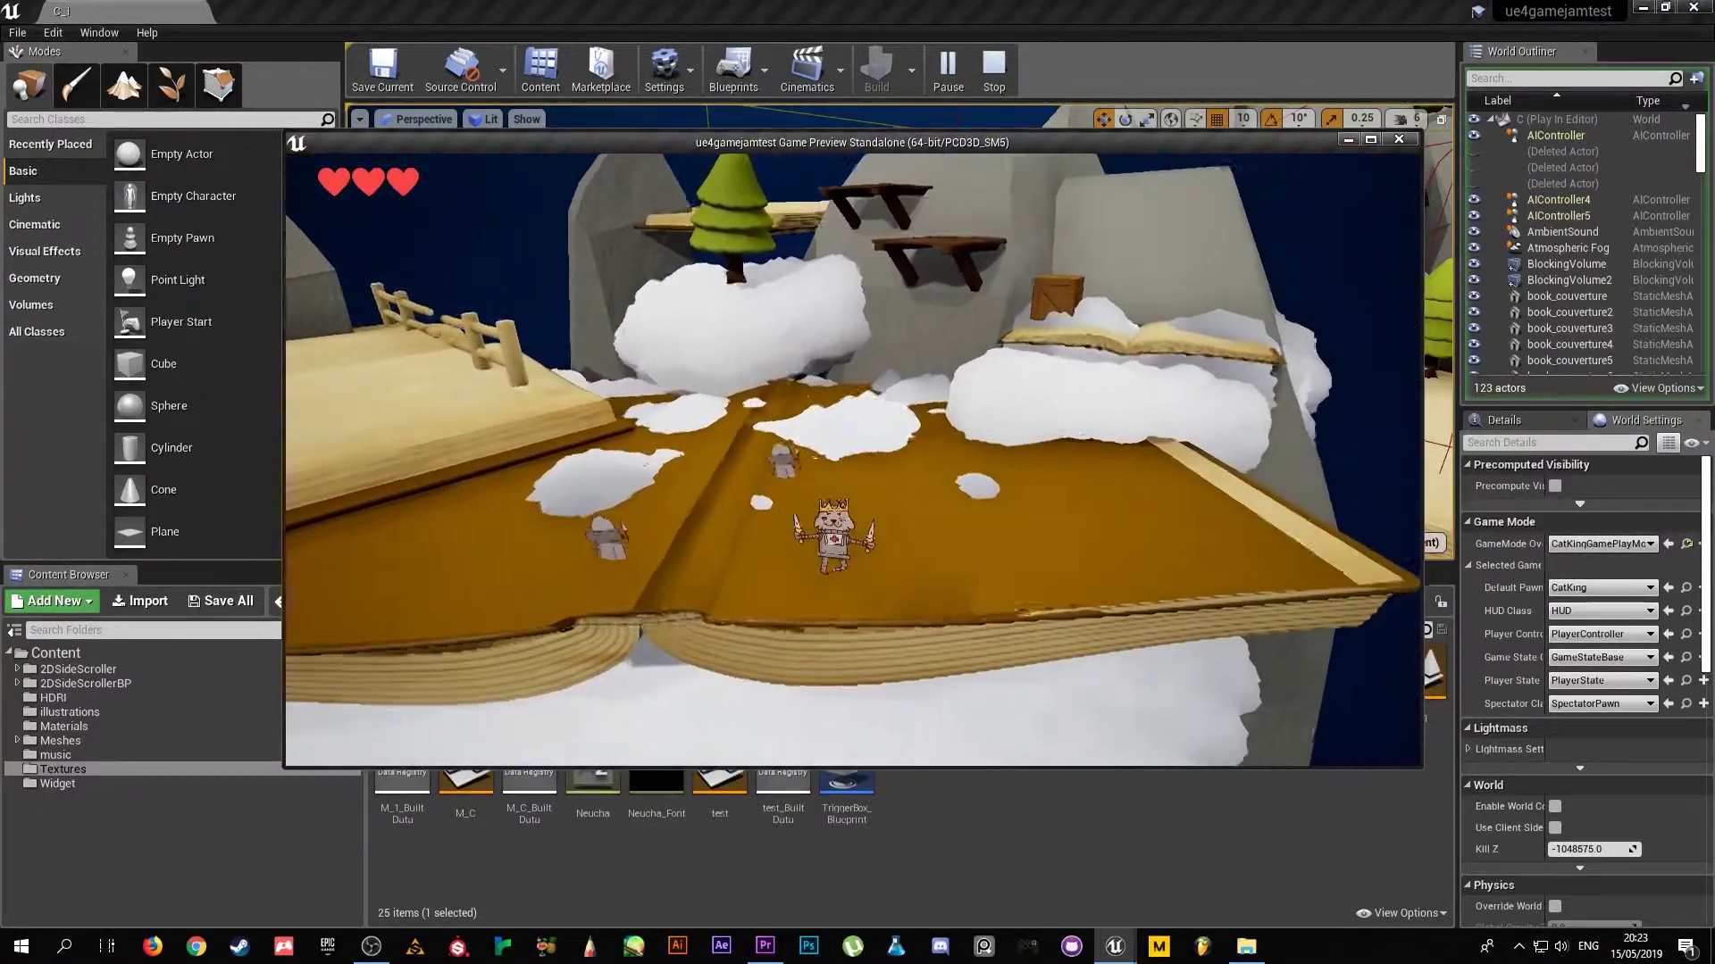
- Run and jump the cat king around the two helmeted enemies on the brown book cover
{"action": "key", "text": "a"}
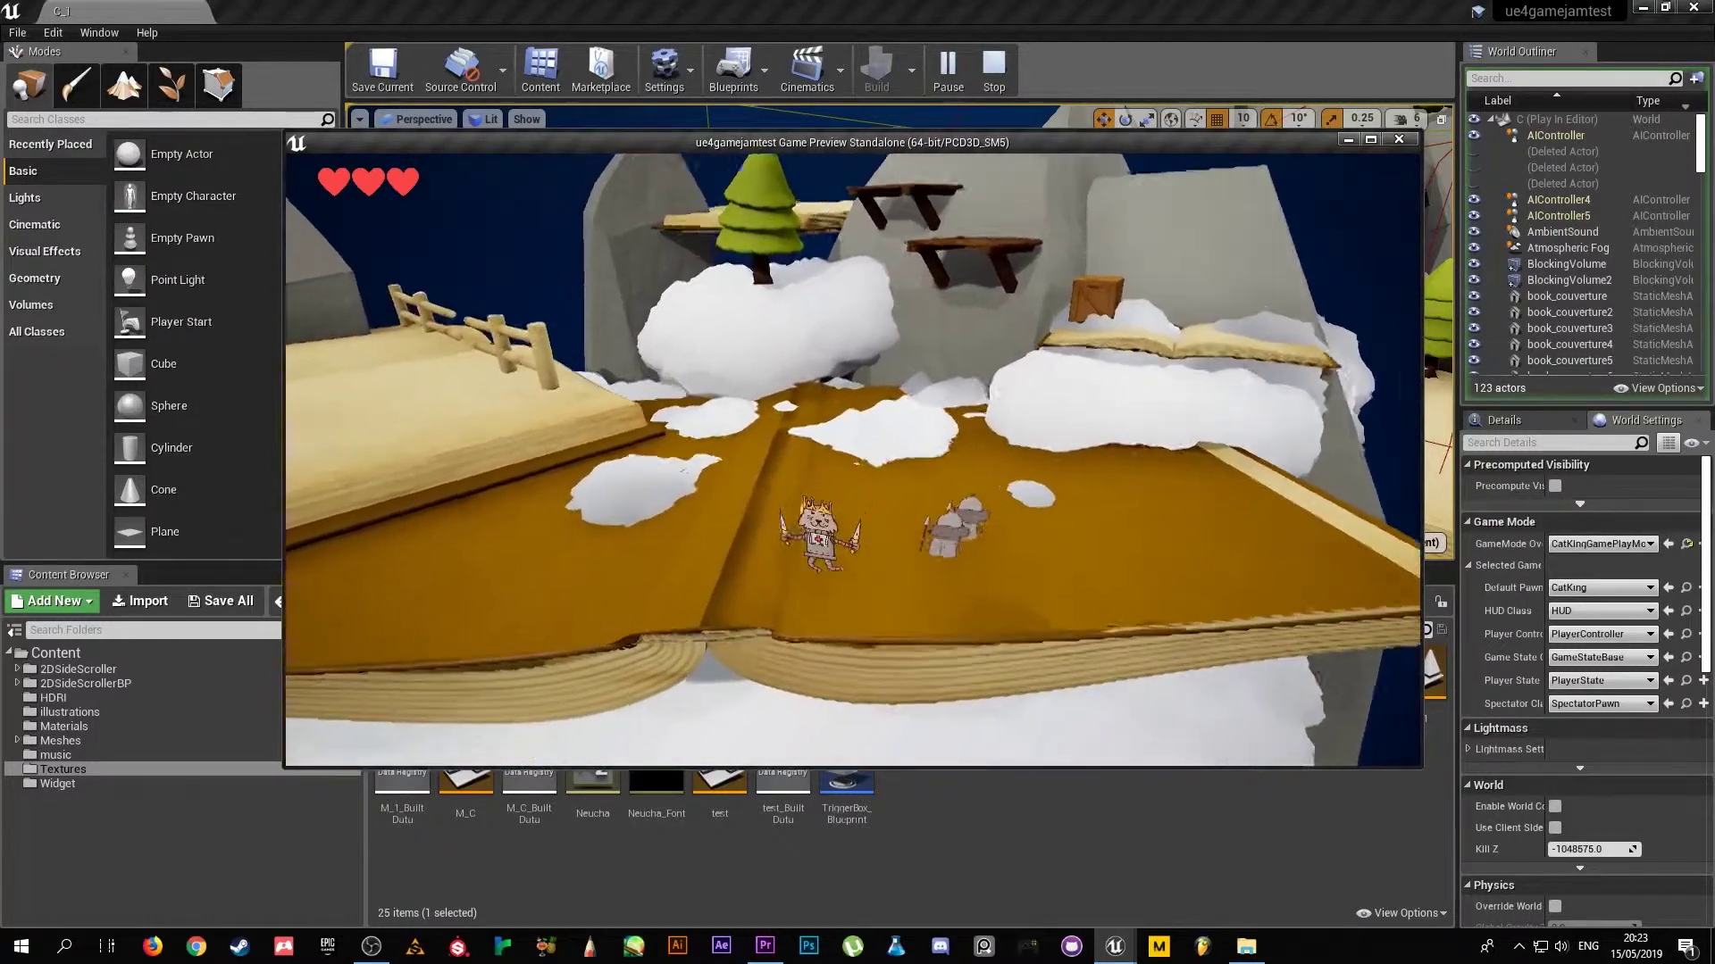
{"action": "key", "text": "space"}
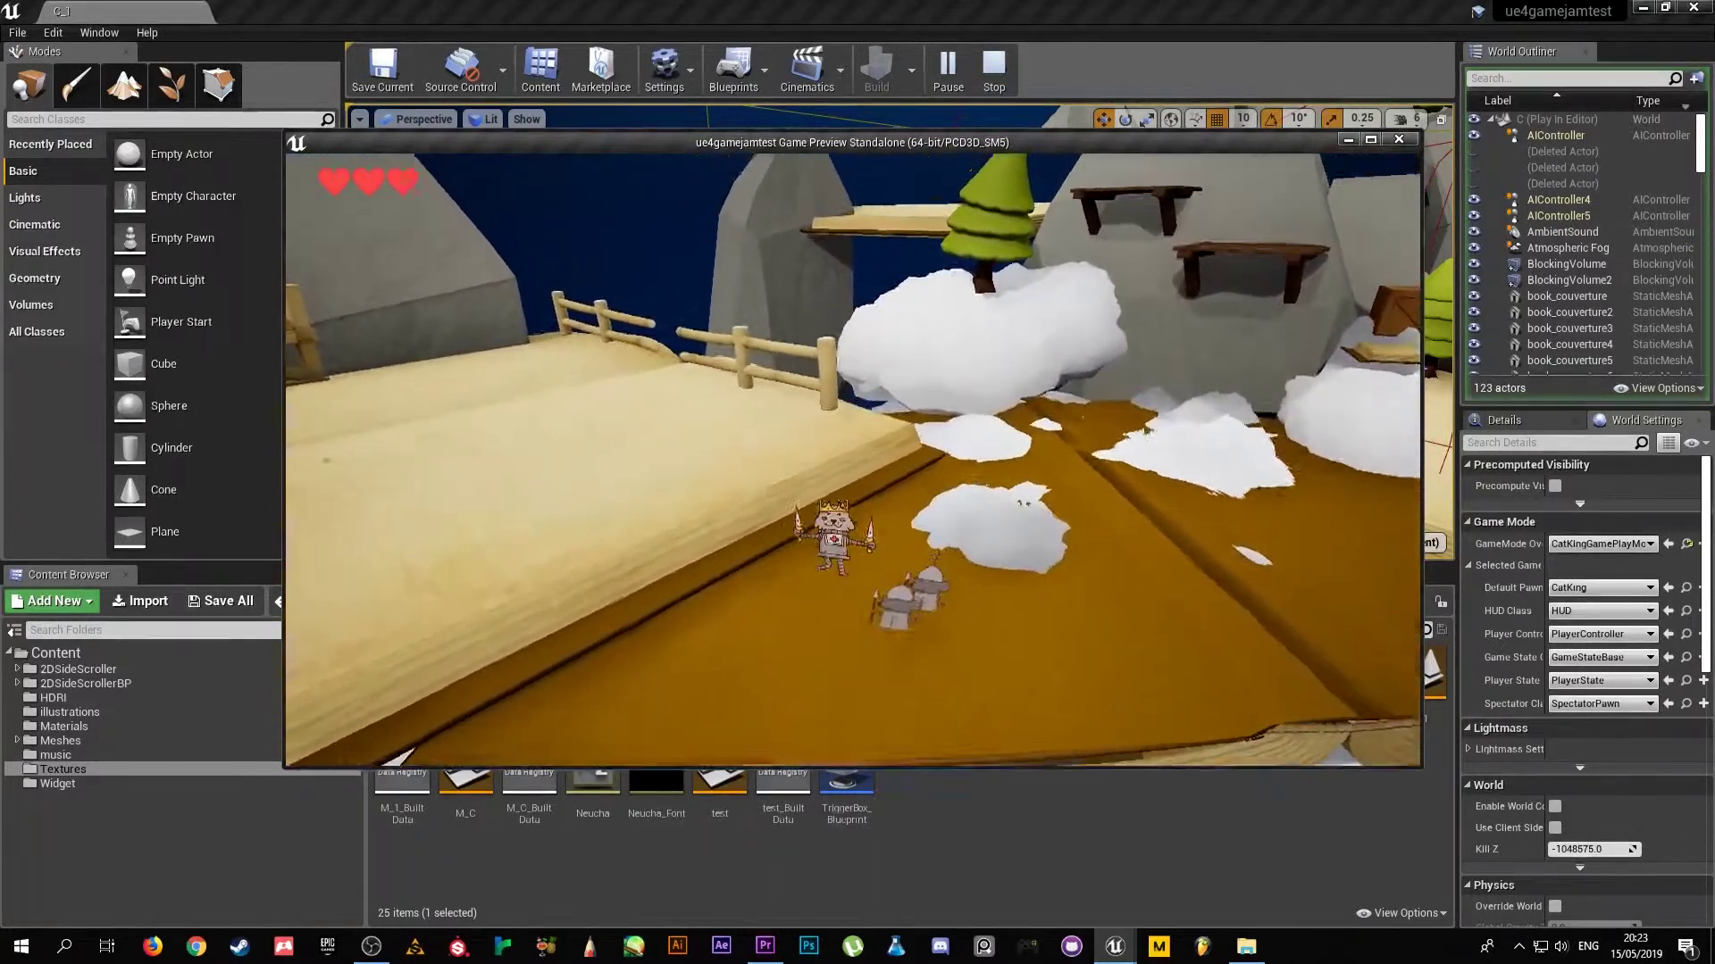
{"action": "key", "text": "d"}
{"action": "key", "text": "space"}
{"action": "key", "text": "d"}
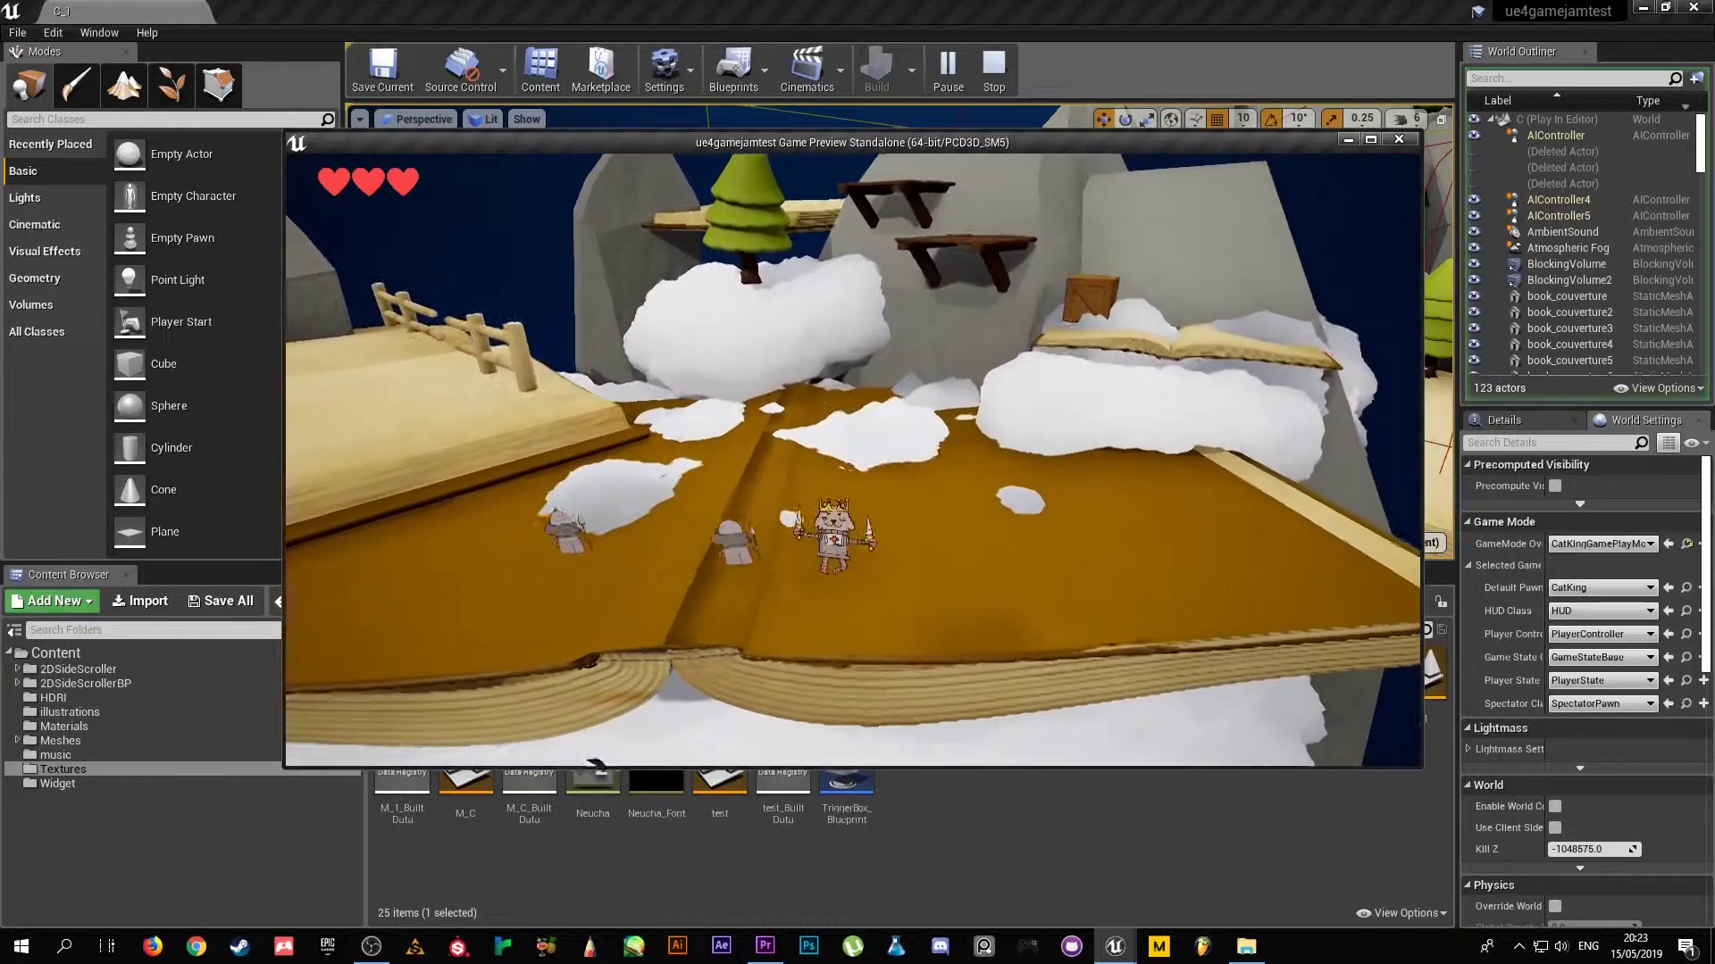
- Lead the cat king away from the enemies and jump up past the small open book to the wooden crate
{"action": "key", "text": "w"}
{"action": "key", "text": "w"}
{"action": "key", "text": "d"}
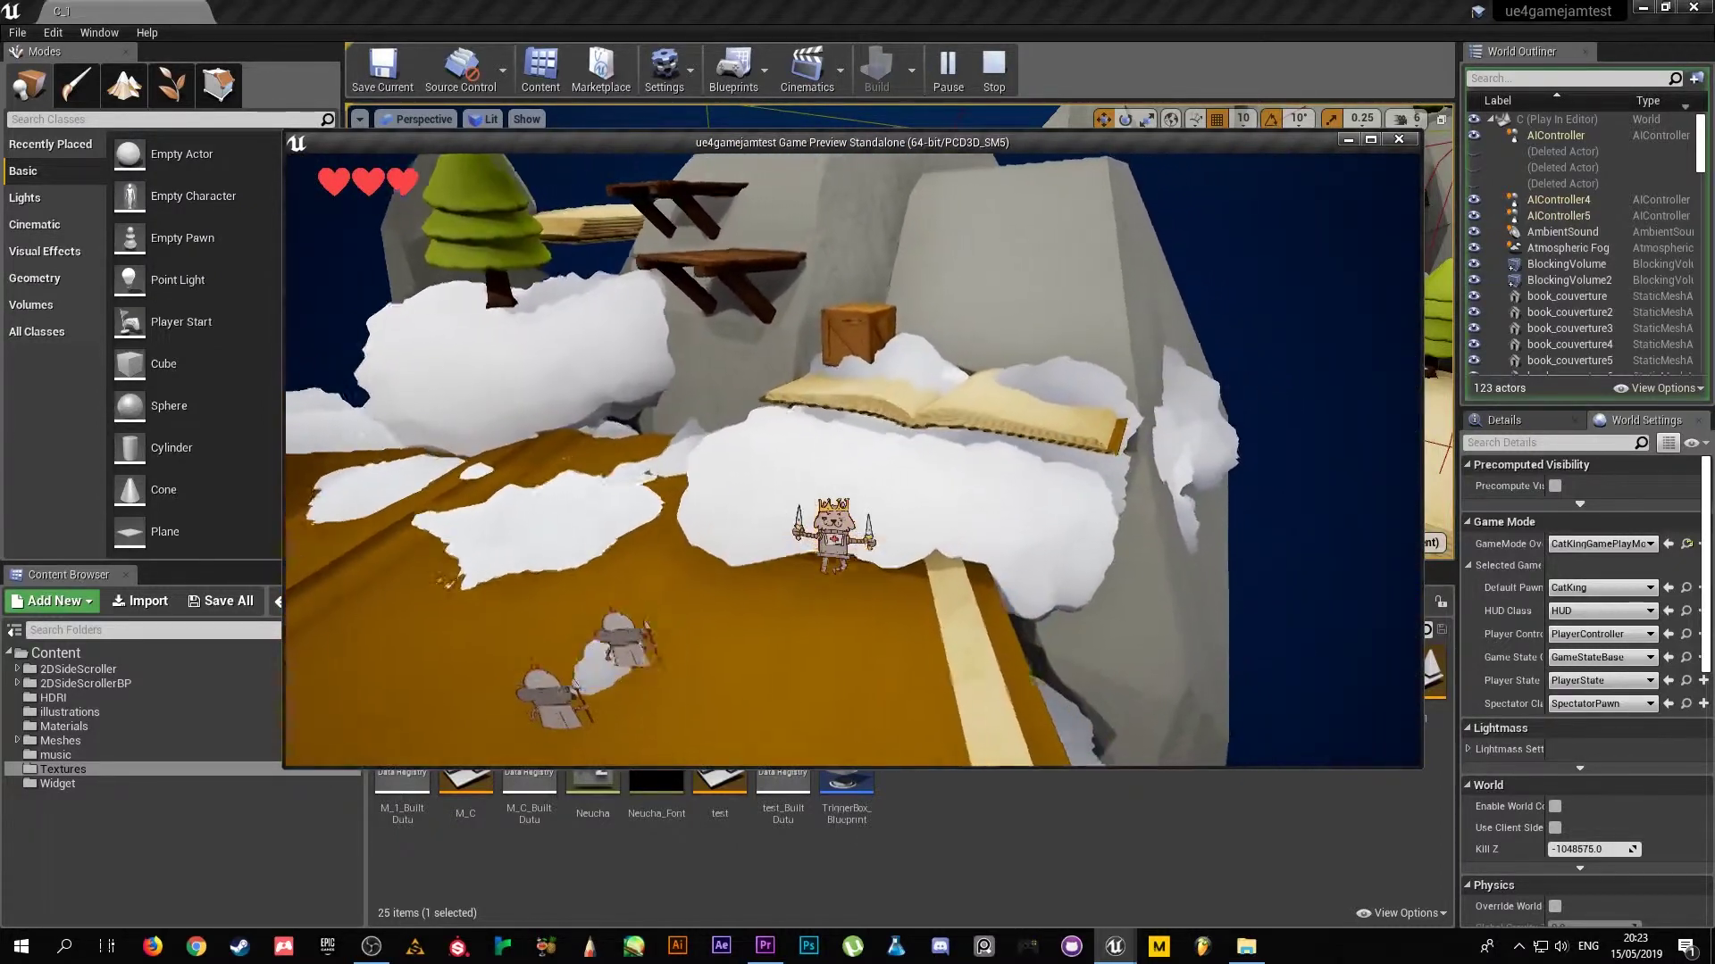
{"action": "key", "text": "space"}
{"action": "key", "text": "space"}
{"action": "key", "text": "space"}
{"action": "key", "text": "a"}
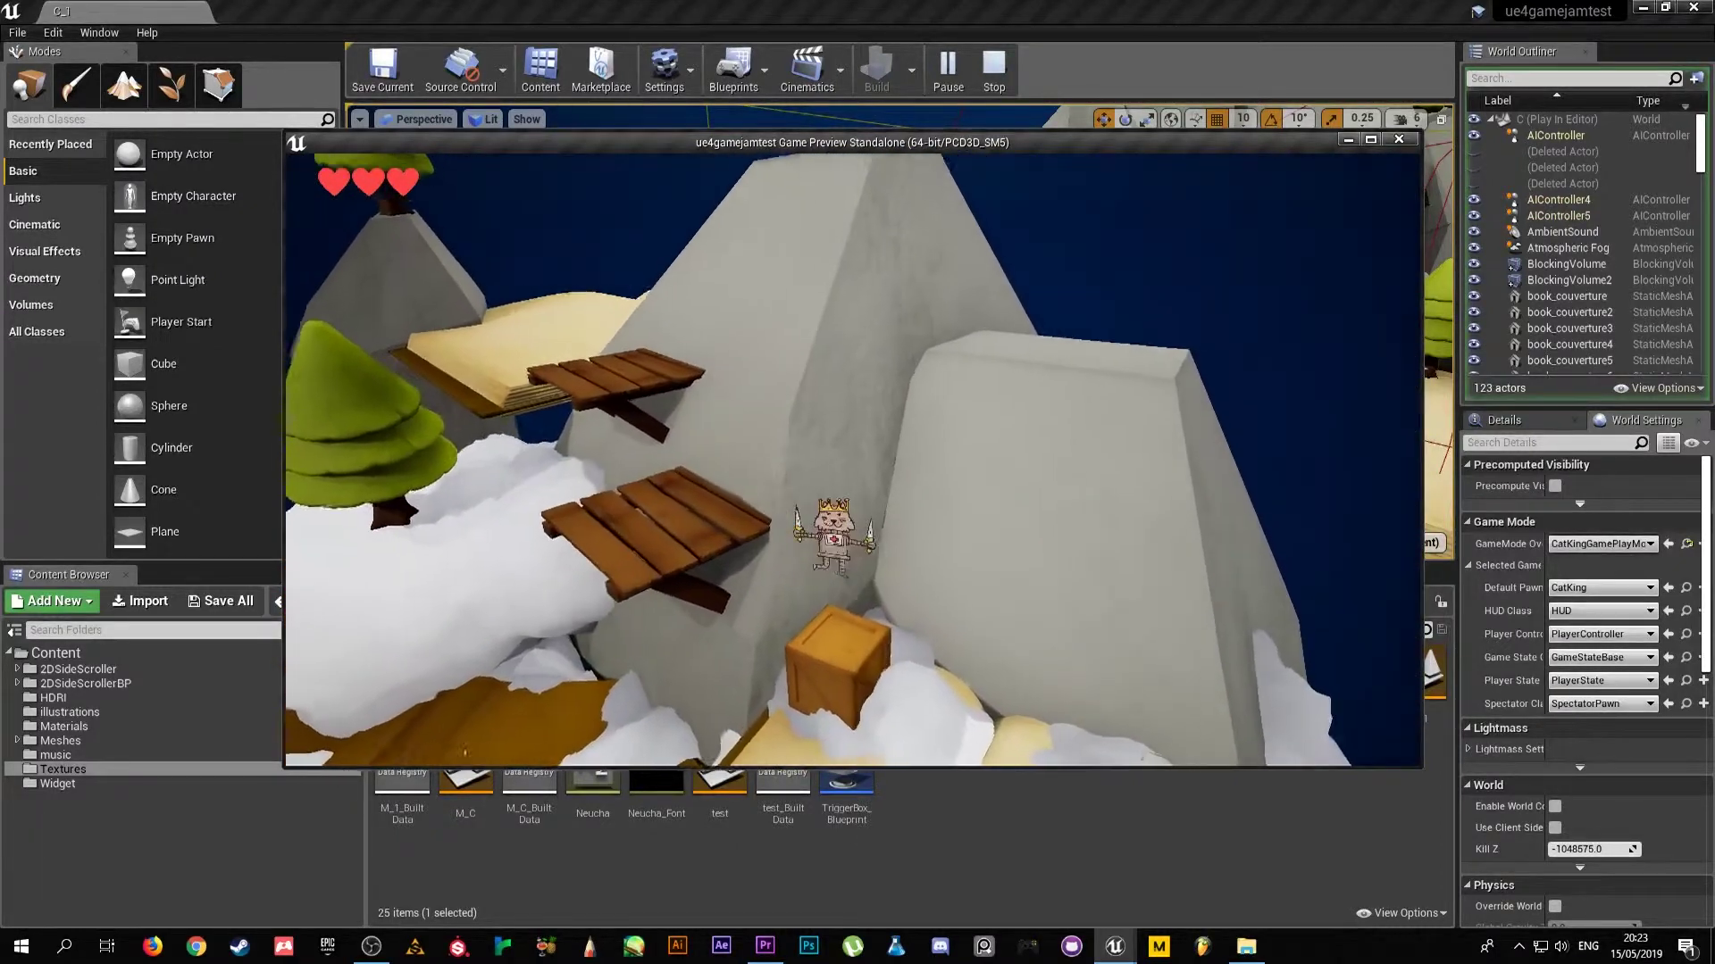
- Jump the cat king up the two wooden shelves to the high book's level ending and stop the playtest
{"action": "key", "text": "w"}
{"action": "key", "text": "space"}
{"action": "key", "text": "a"}
{"action": "key", "text": "space"}
{"action": "key", "text": "w"}
{"action": "key", "text": "a"}
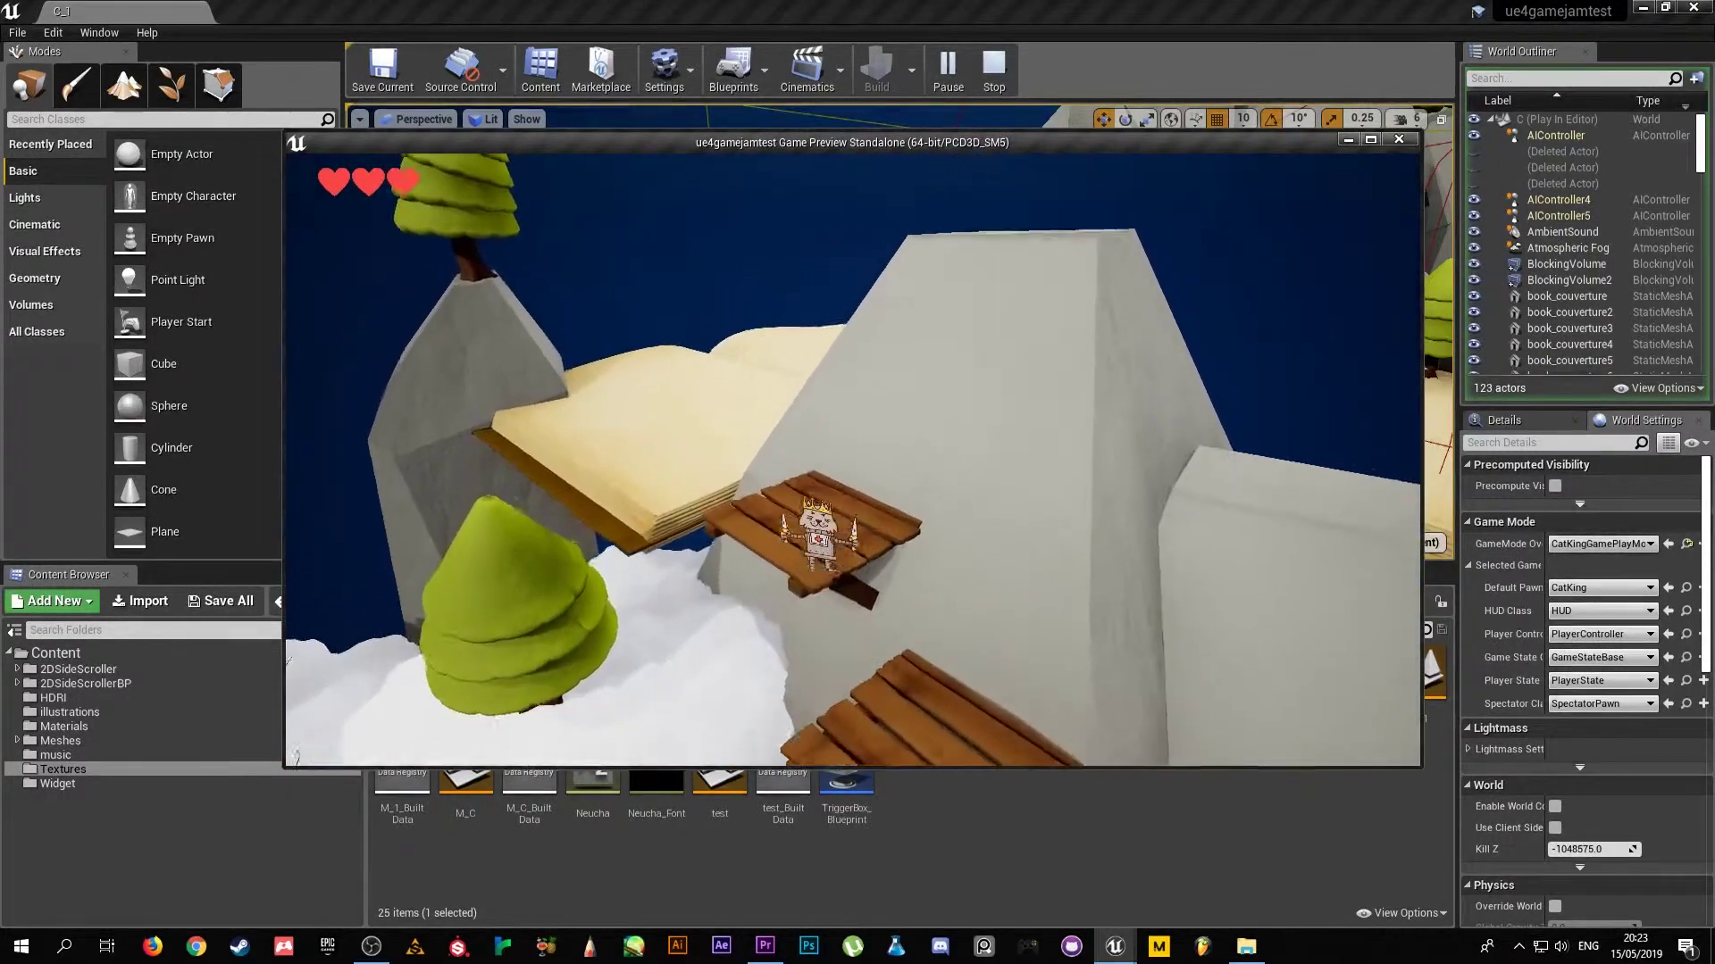
{"action": "key", "text": "space"}
{"action": "key", "text": "w"}
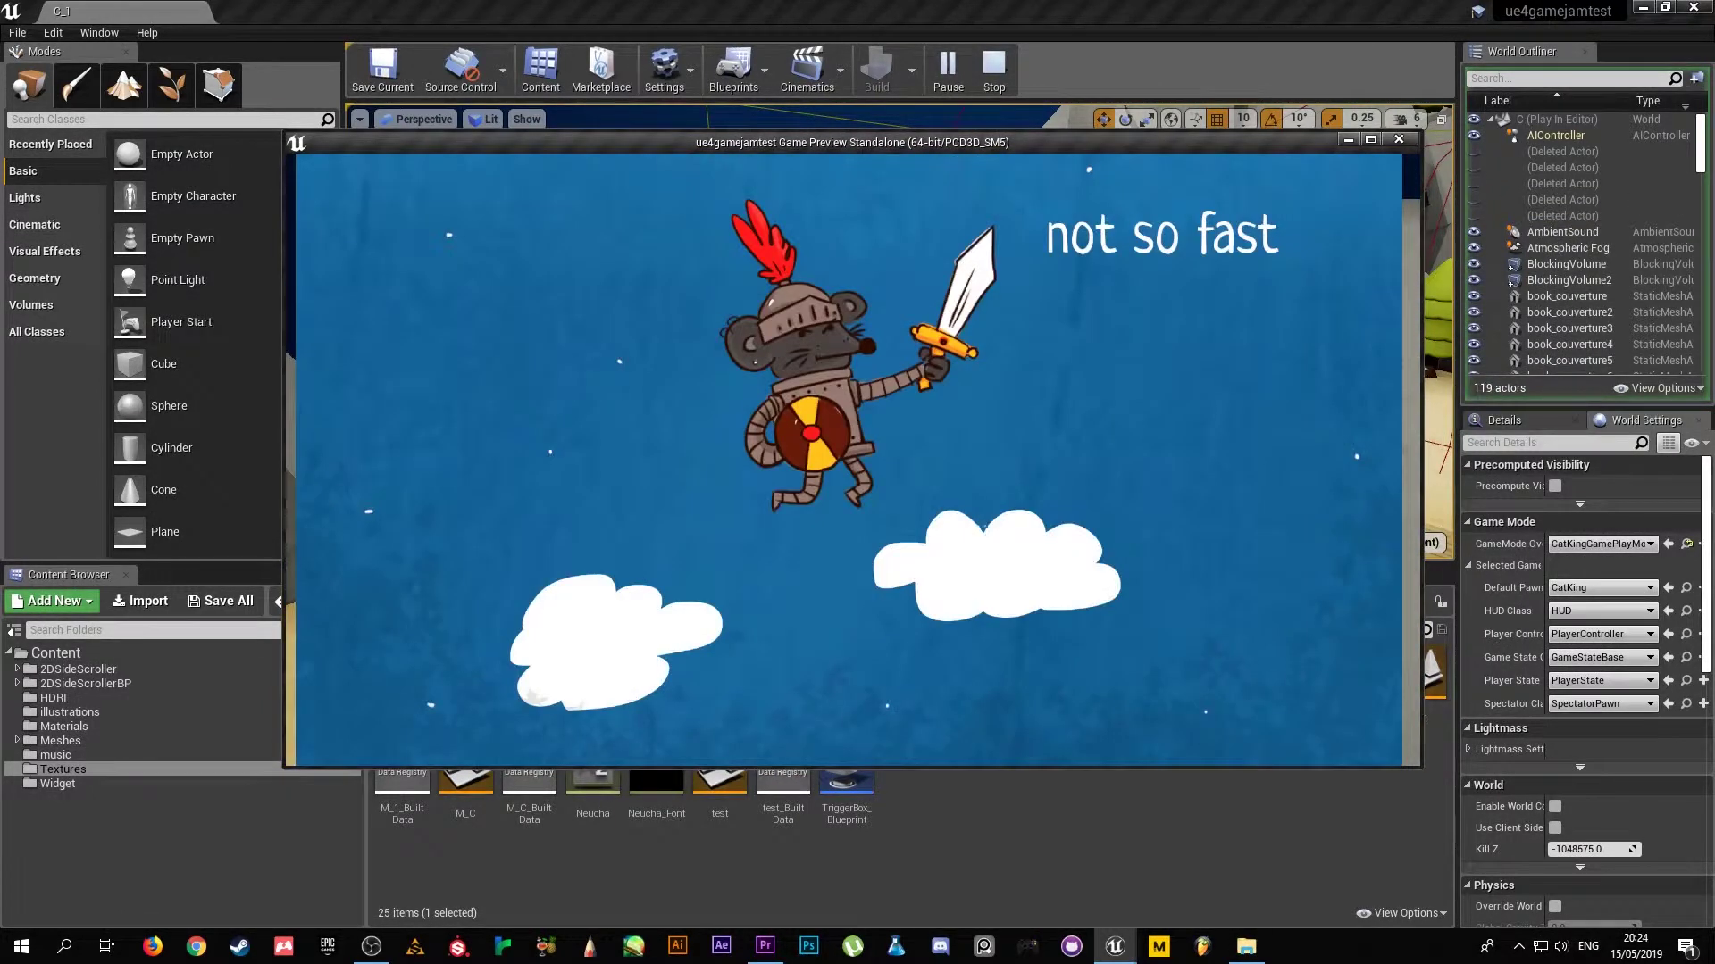
{"action": "key", "text": "Escape"}
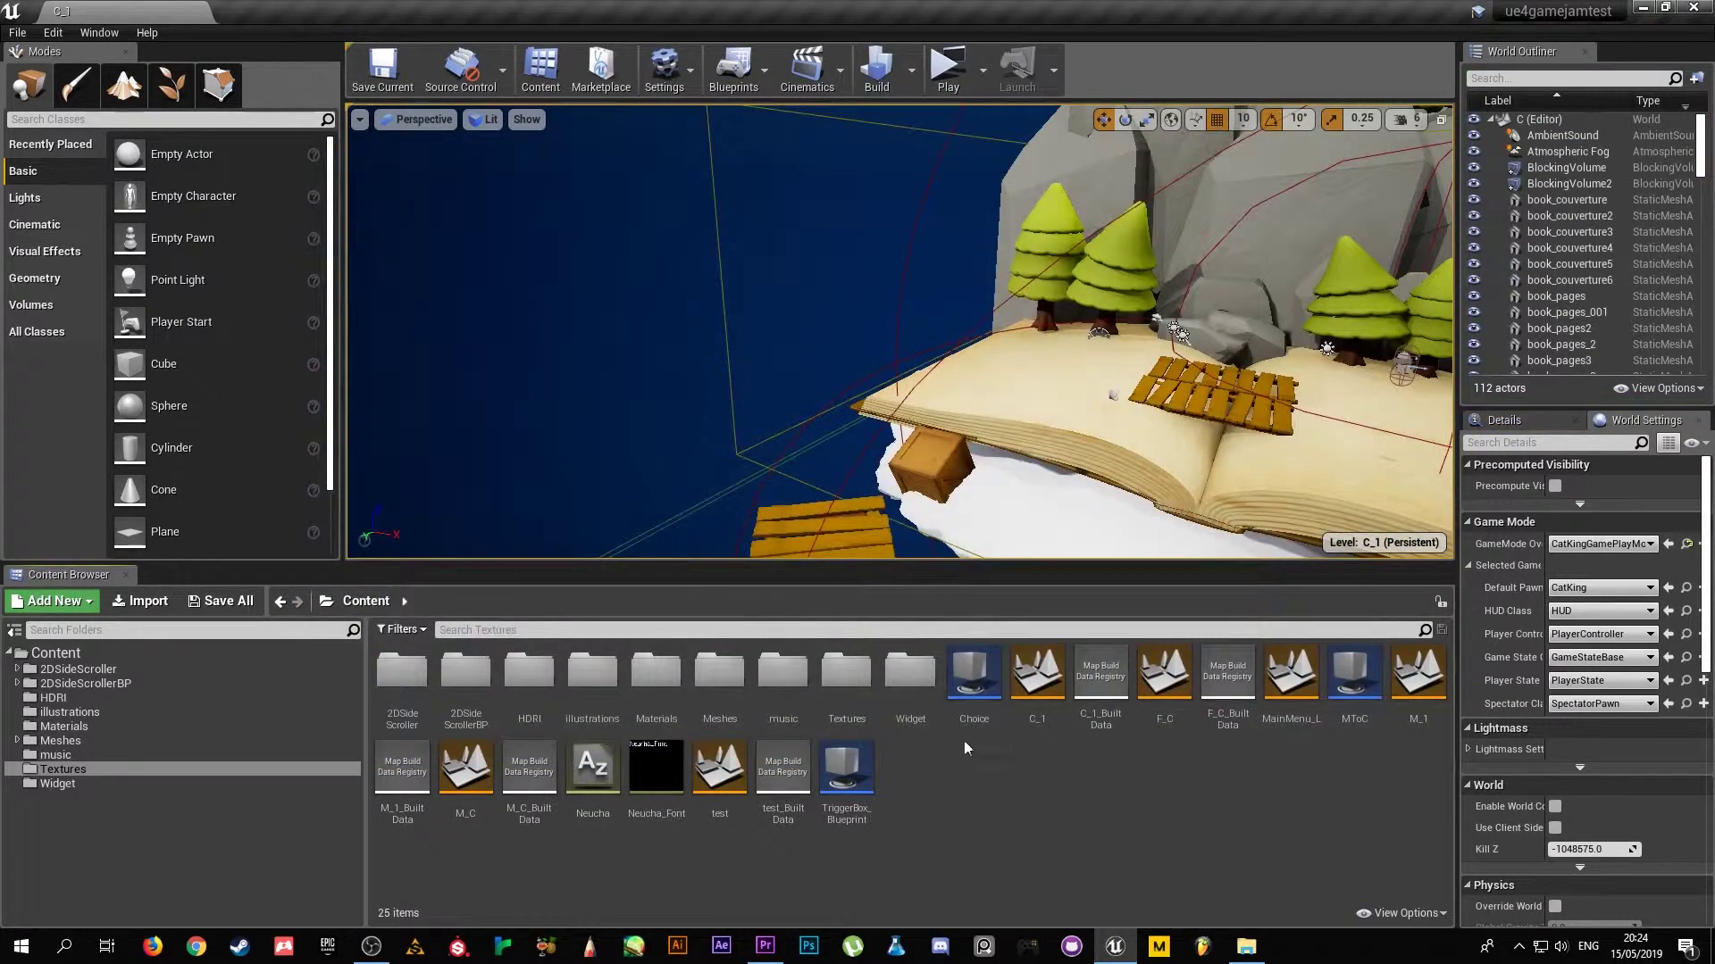
- View texture 1 from the illustrations folder in a docked full-size editor and close it
{"action": "double_click", "coordinate": [593, 710]}
{"action": "double_click", "coordinate": [413, 717]}
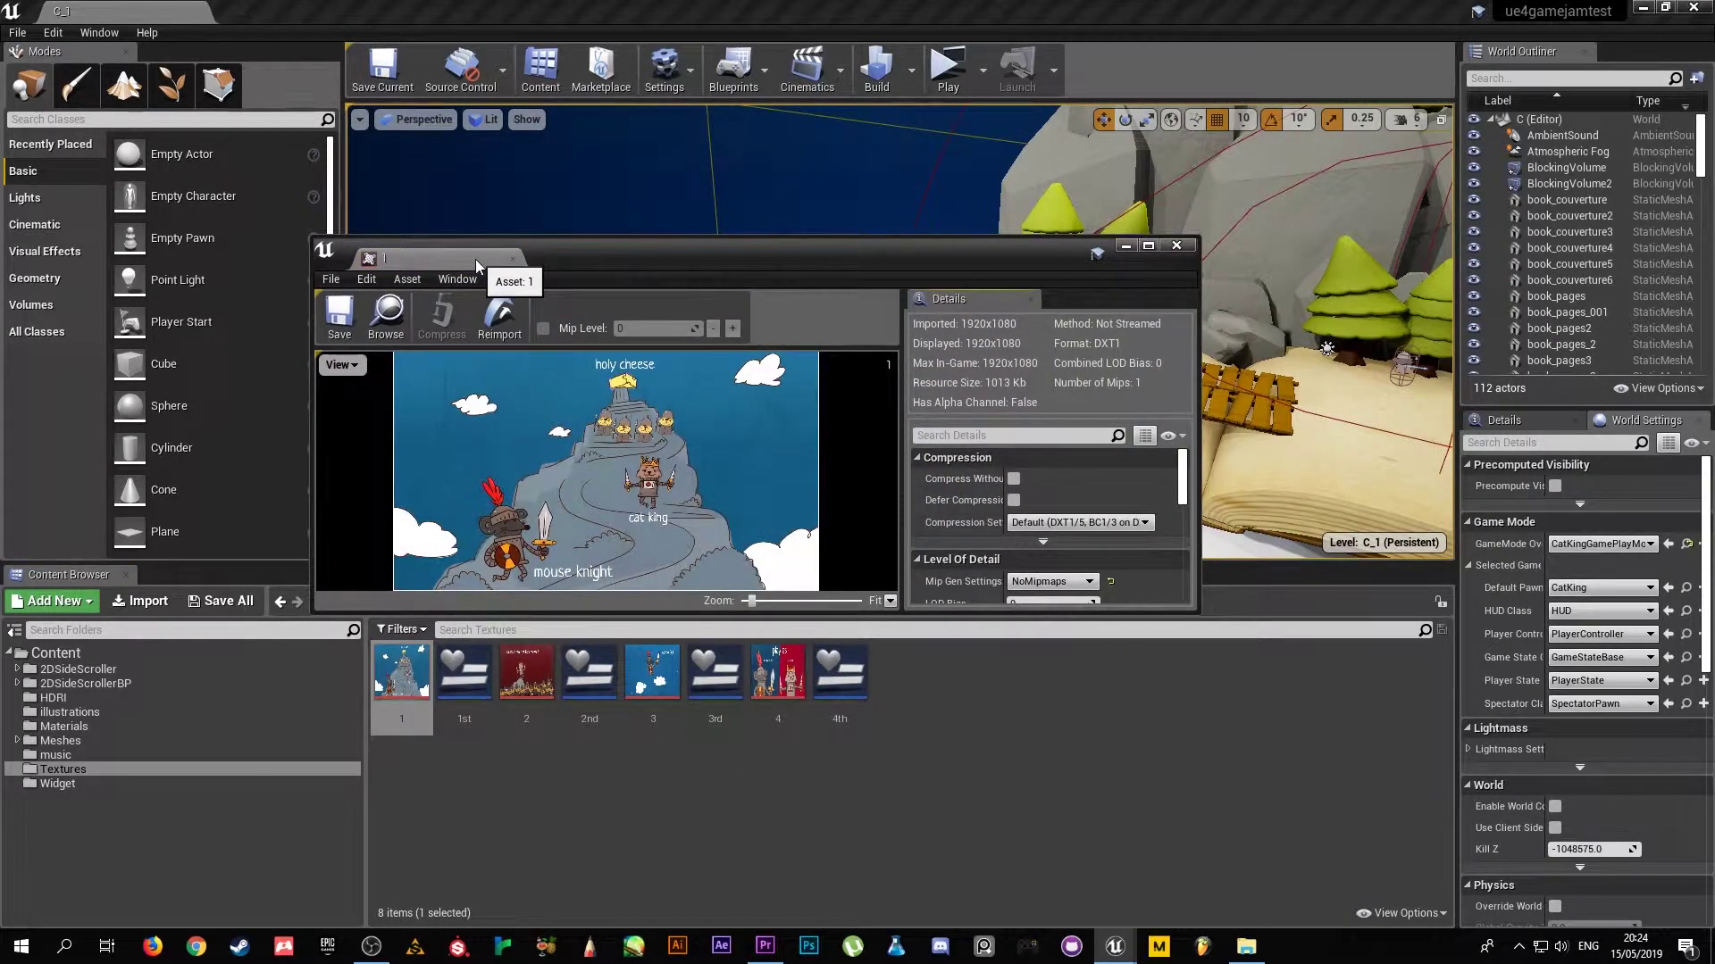
{"action": "left_click_drag", "start_coordinate": [580, 249], "coordinate": [633, 224]}
{"action": "left_click_drag", "start_coordinate": [512, 229], "coordinate": [412, 12]}
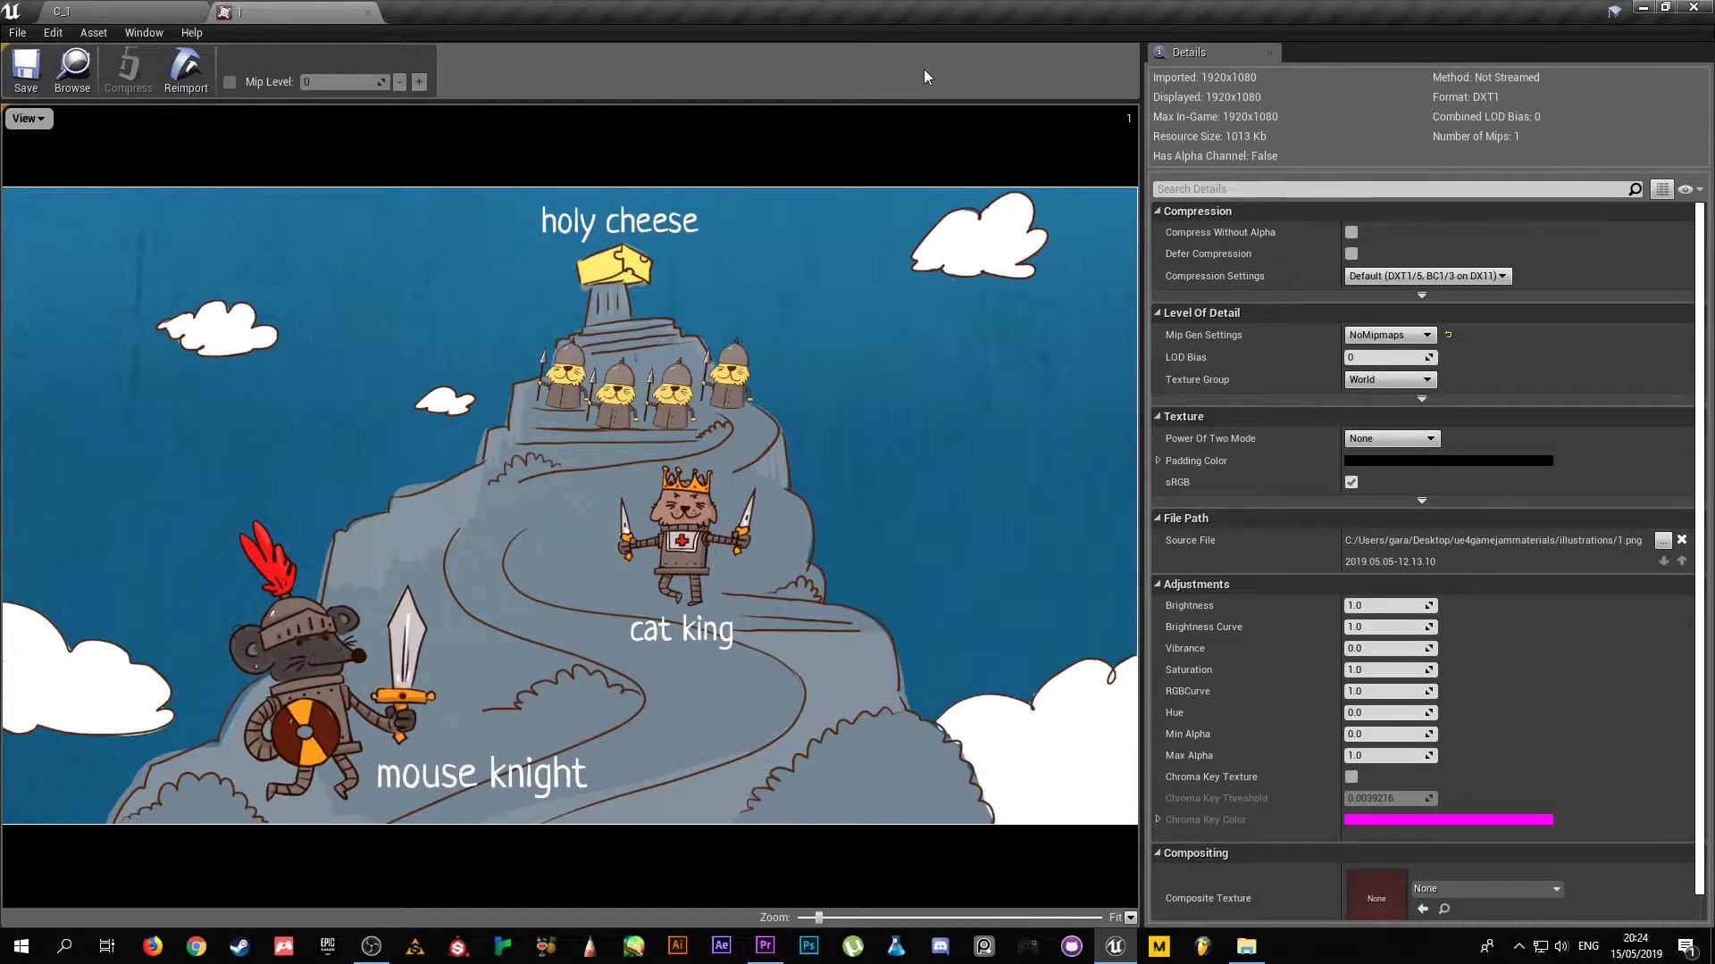
{"action": "left_click", "coordinate": [367, 11]}
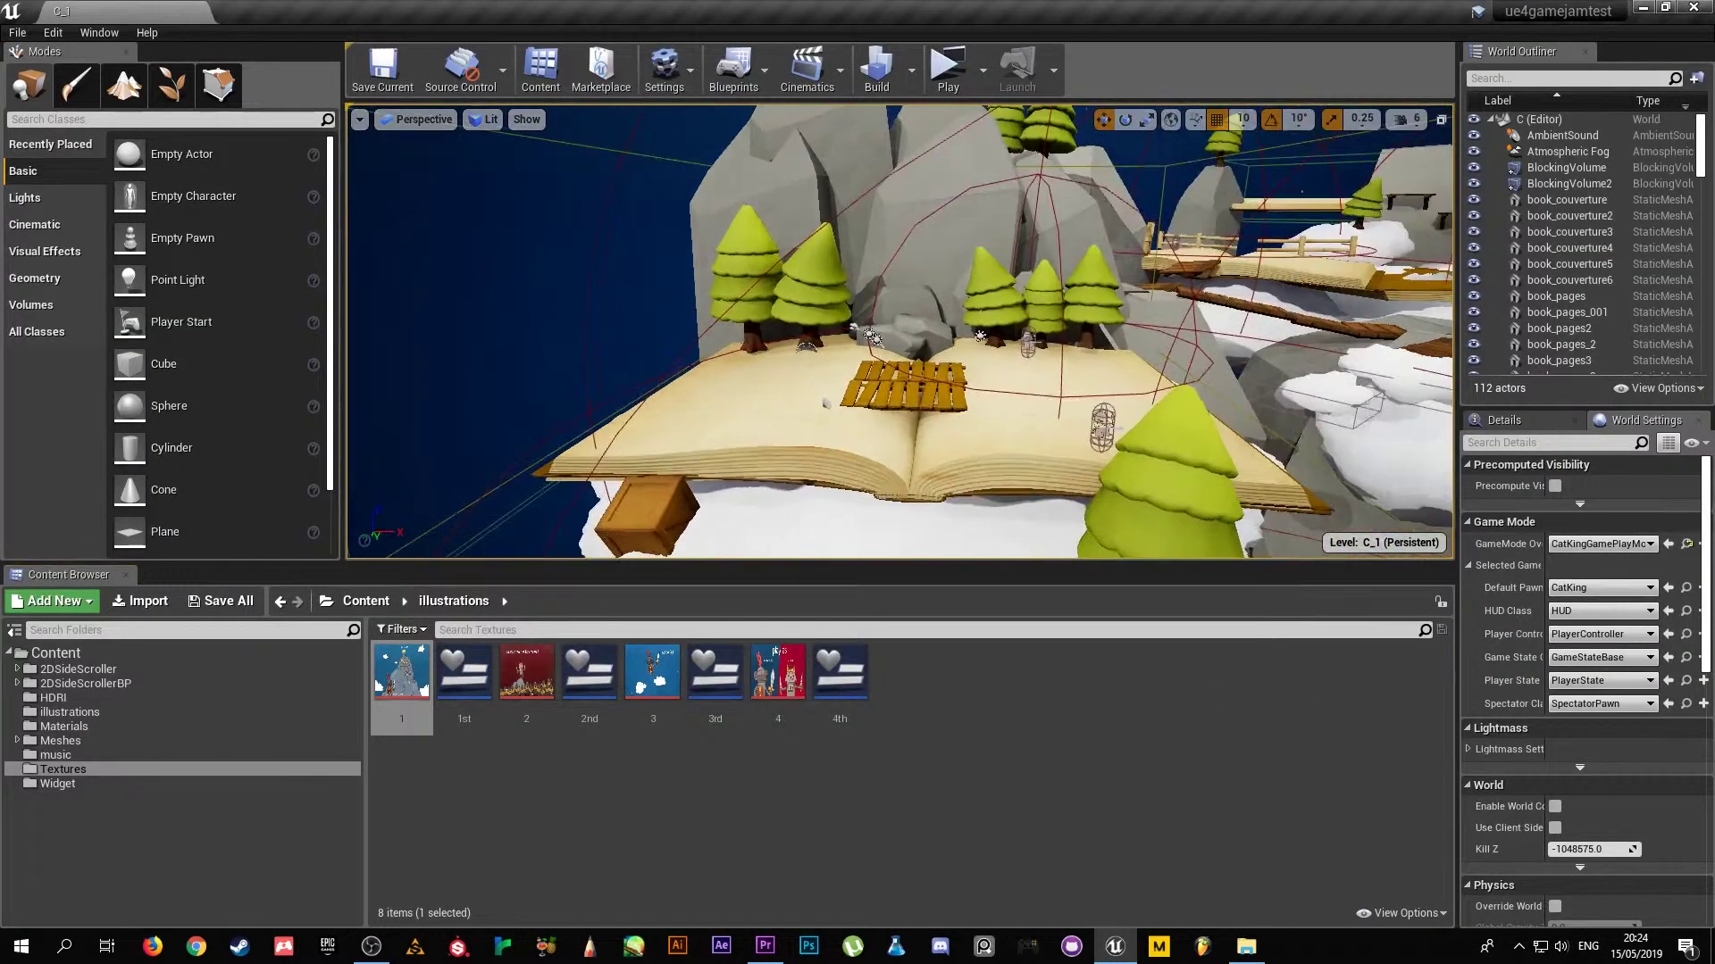
- View texture 2, the cat king's army illustration, in a docked full-size editor and close it
{"action": "double_click", "coordinate": [521, 668]}
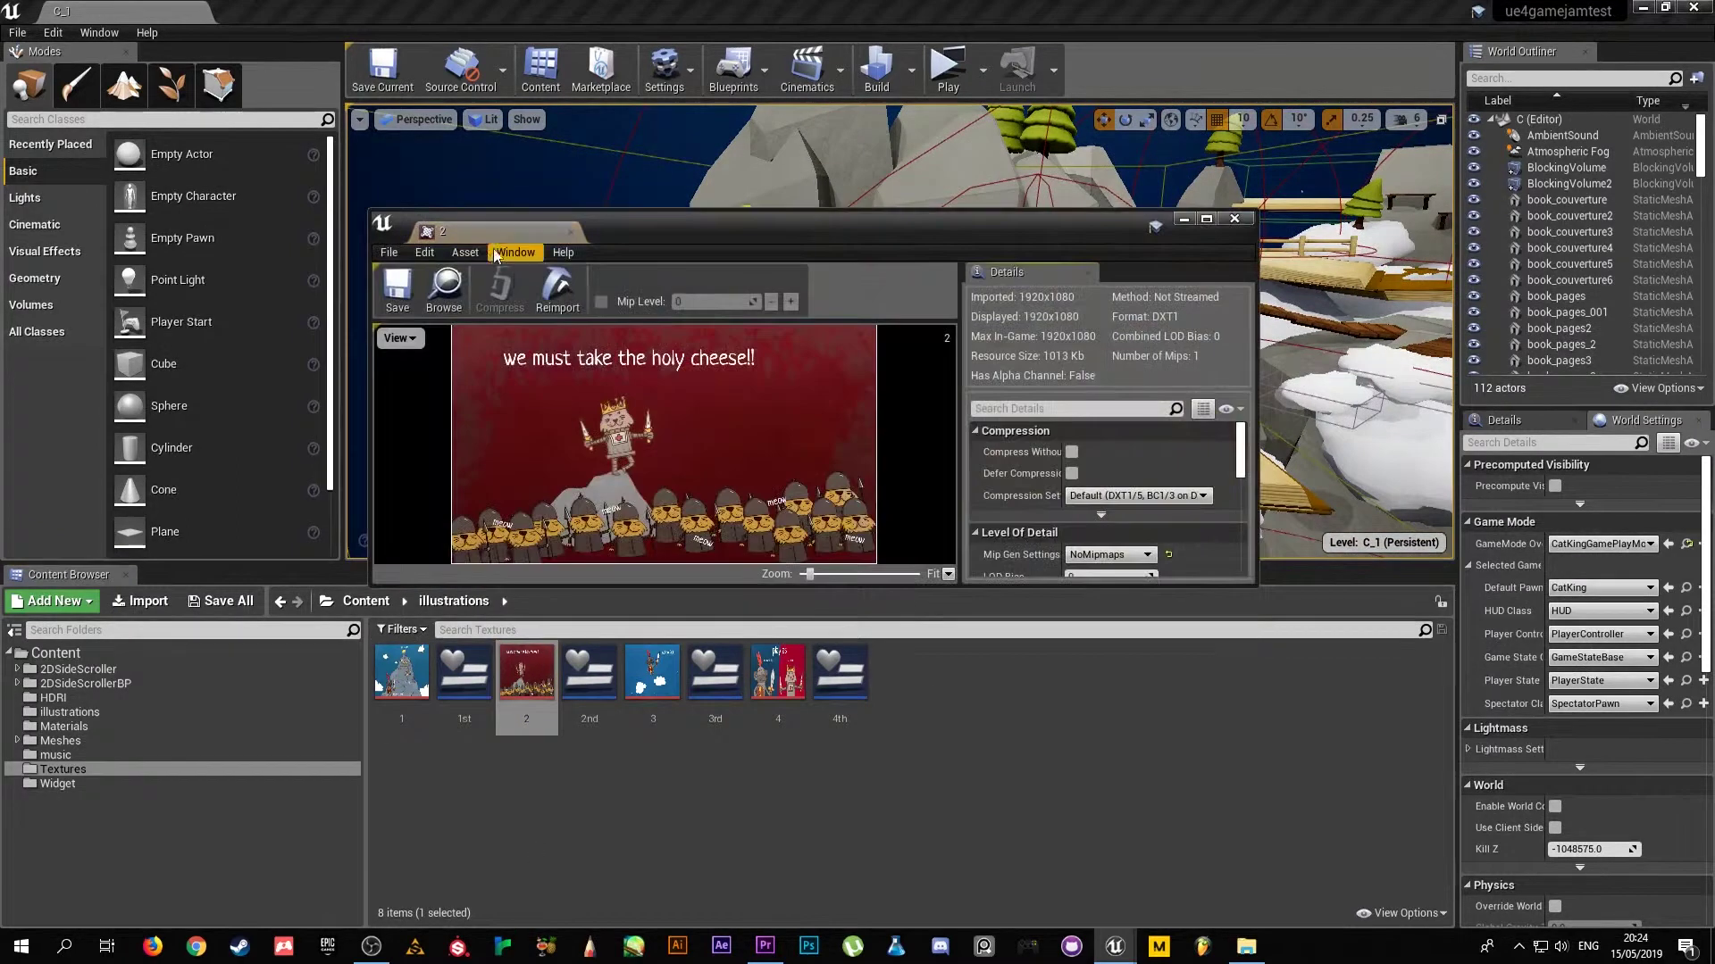
{"action": "left_click_drag", "start_coordinate": [500, 231], "coordinate": [294, 12]}
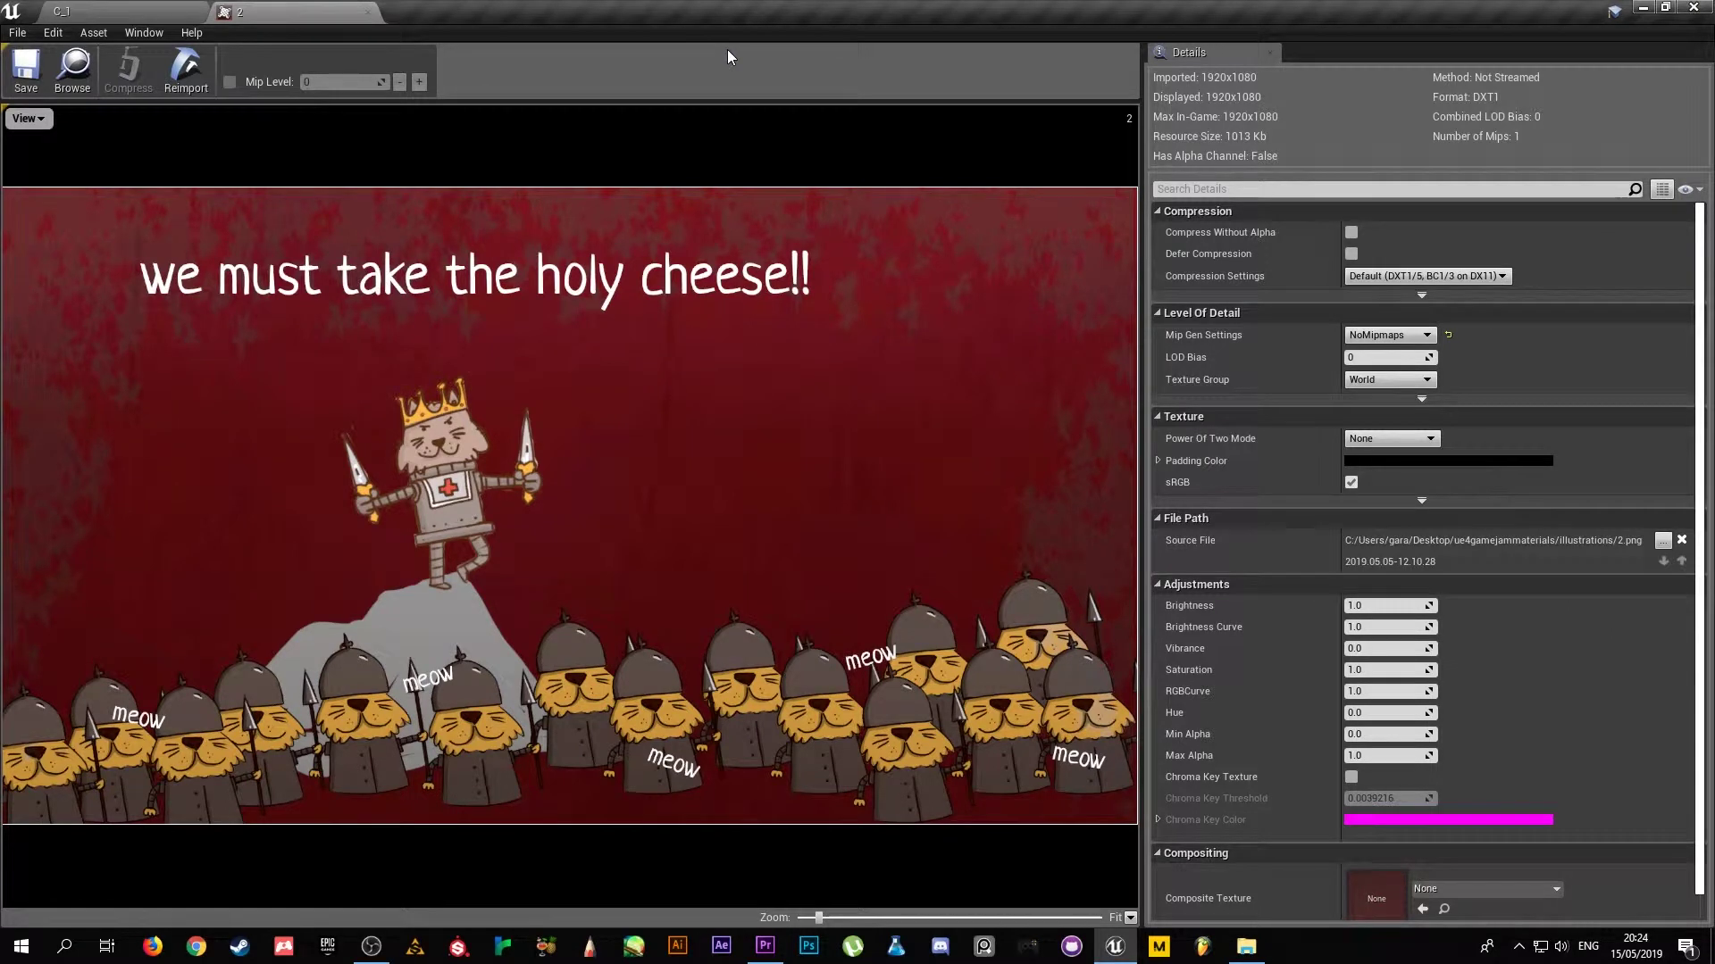
{"action": "left_click", "coordinate": [369, 12]}
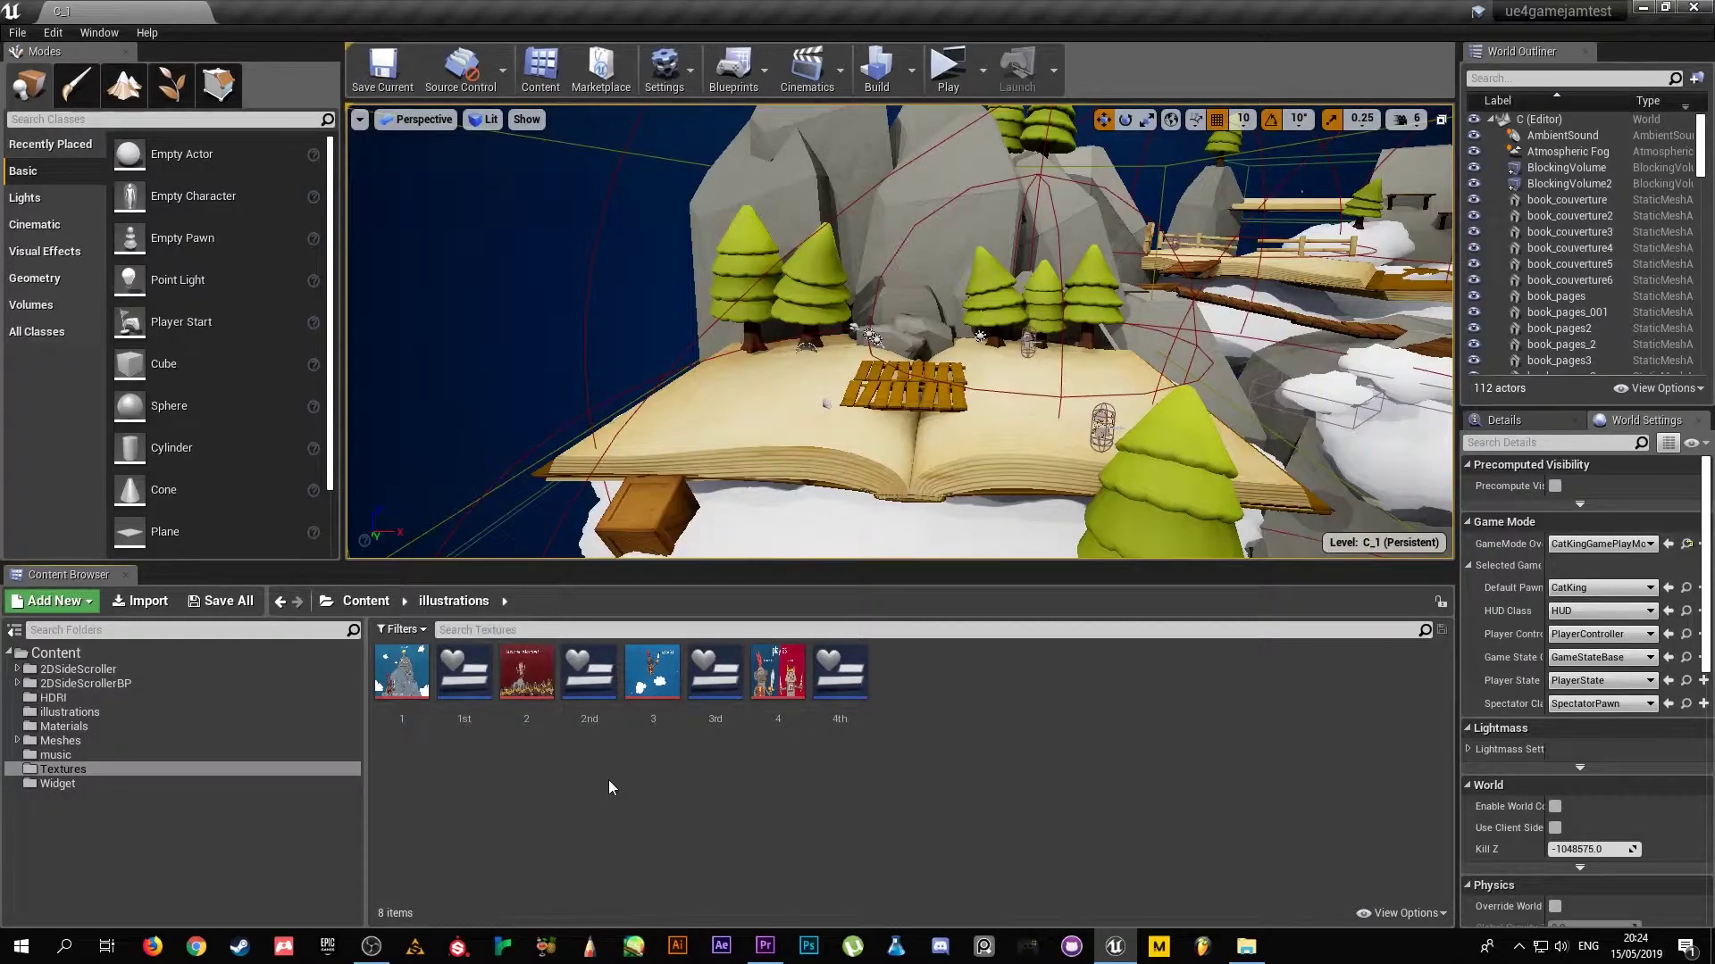
- View texture 3, the "not so fast" mouse knight illustration, in a docked full-size editor and close it
{"action": "double_click", "coordinate": [652, 672]}
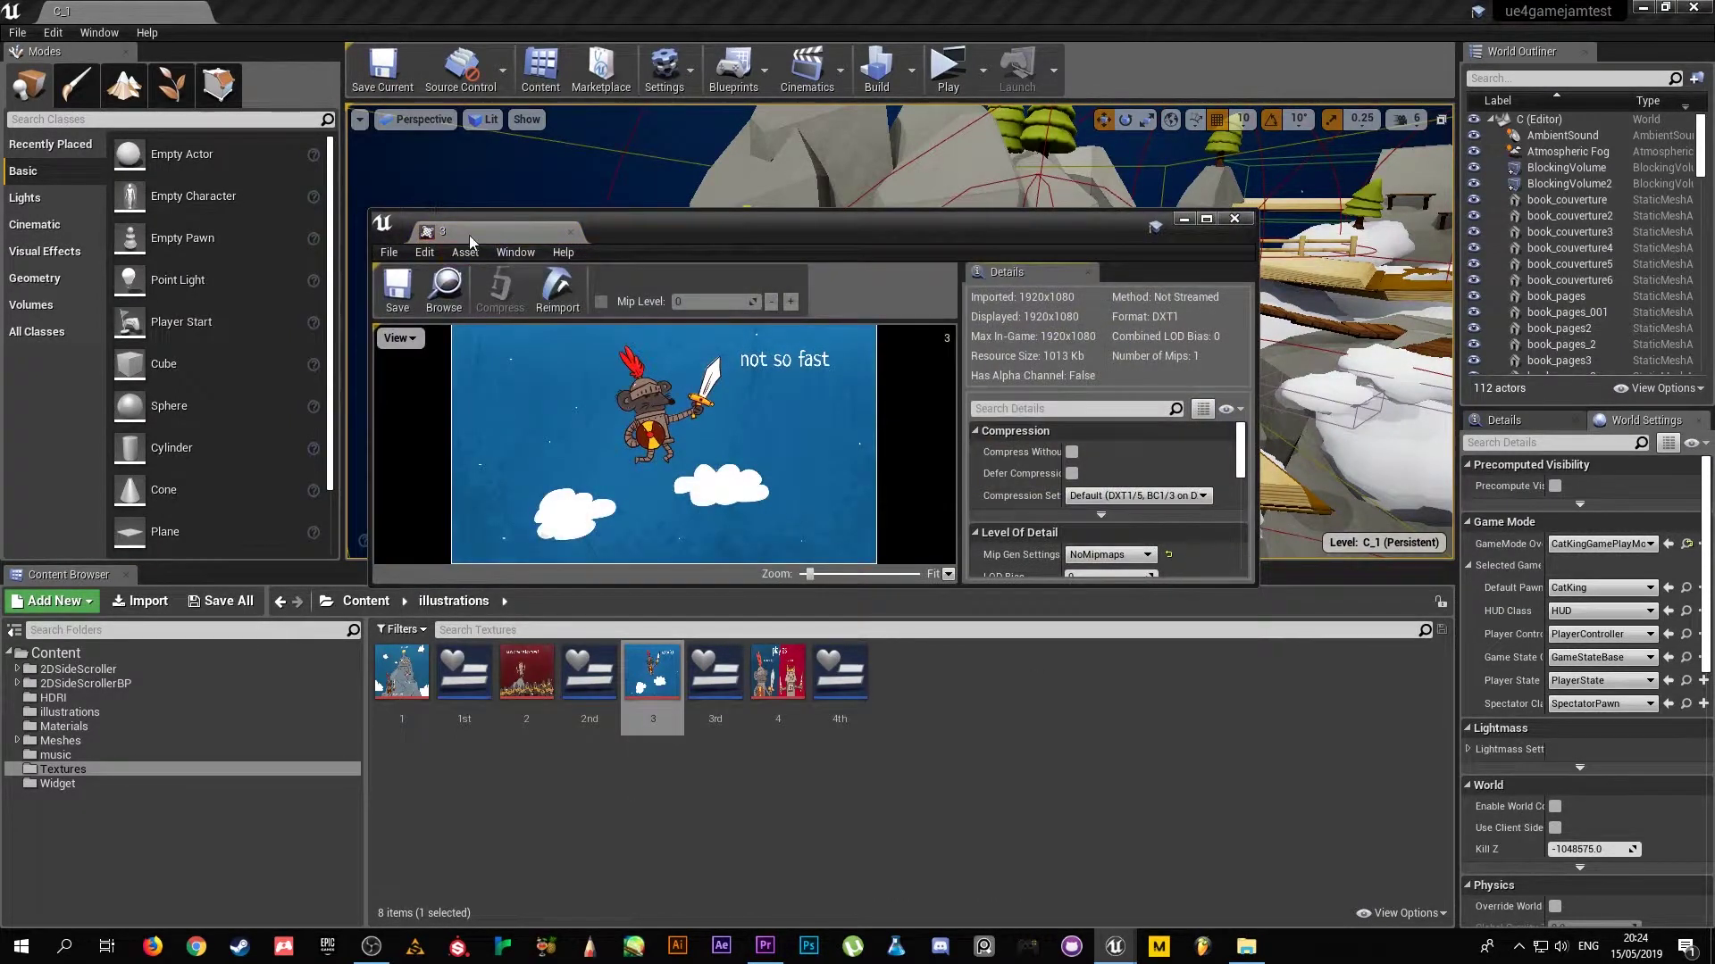
{"action": "left_click_drag", "start_coordinate": [471, 241], "coordinate": [424, 16]}
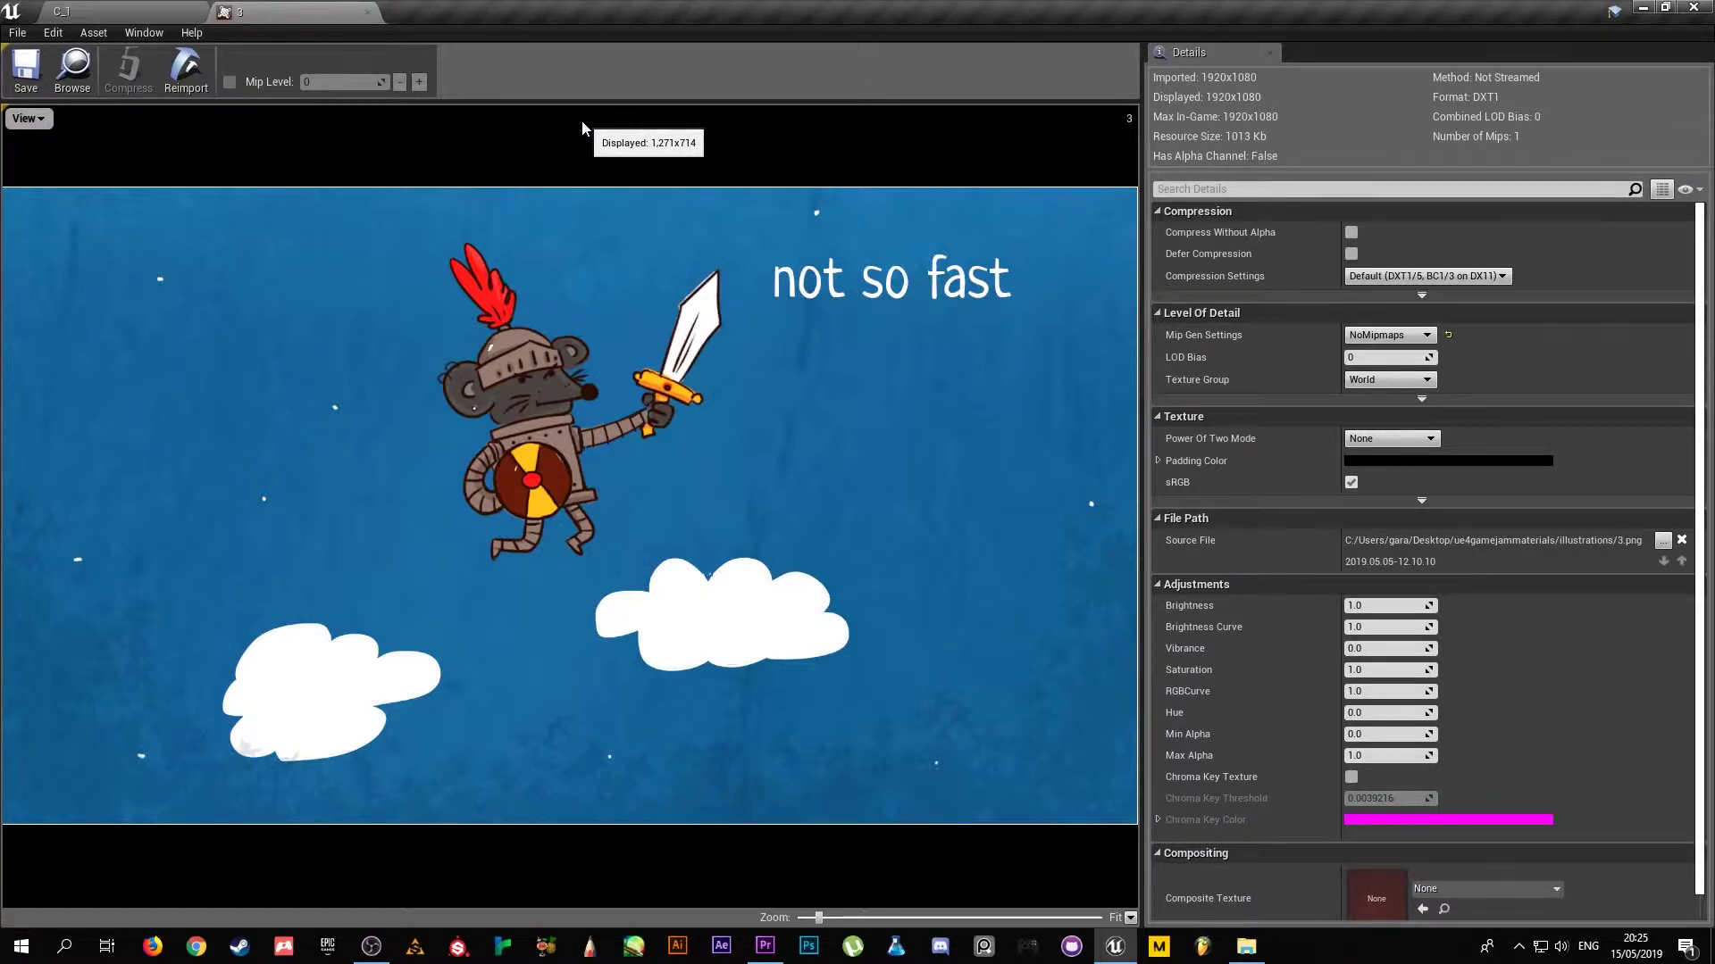
{"action": "left_click", "coordinate": [367, 12]}
{"action": "left_click", "coordinate": [923, 781]}
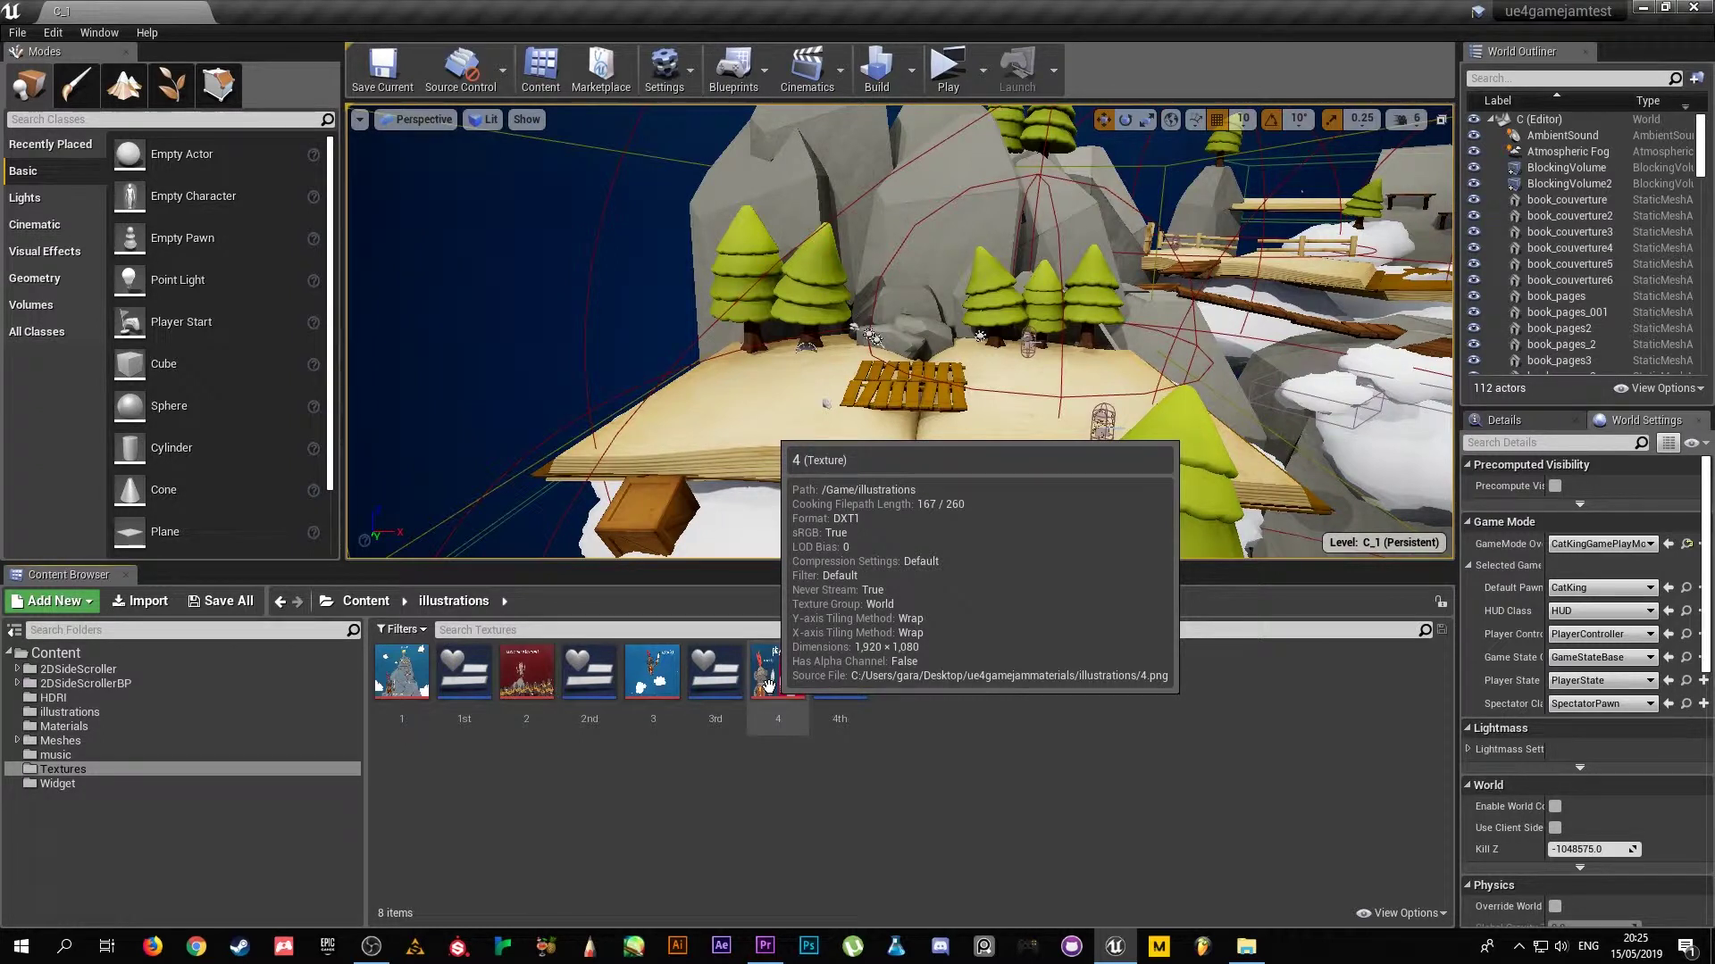
- View texture 4, the "play as" character selection illustration, in a docked full-size editor and return to the level
{"action": "double_click", "coordinate": [768, 686]}
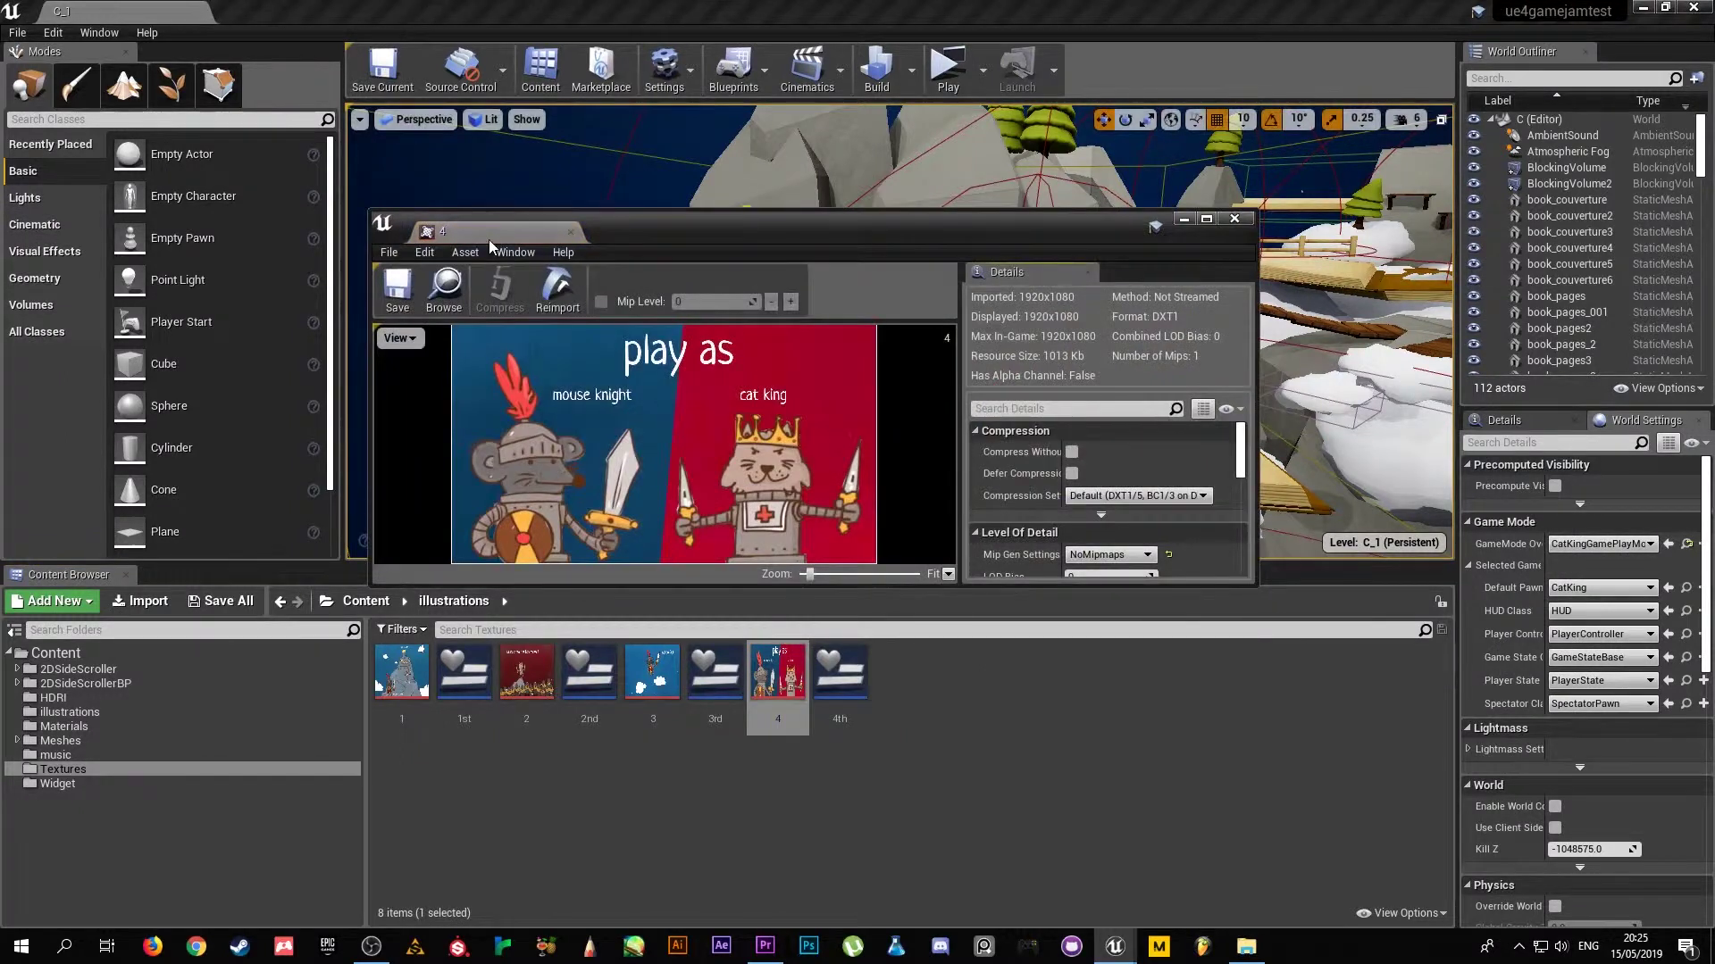
{"action": "left_click_drag", "start_coordinate": [490, 238], "coordinate": [139, 9]}
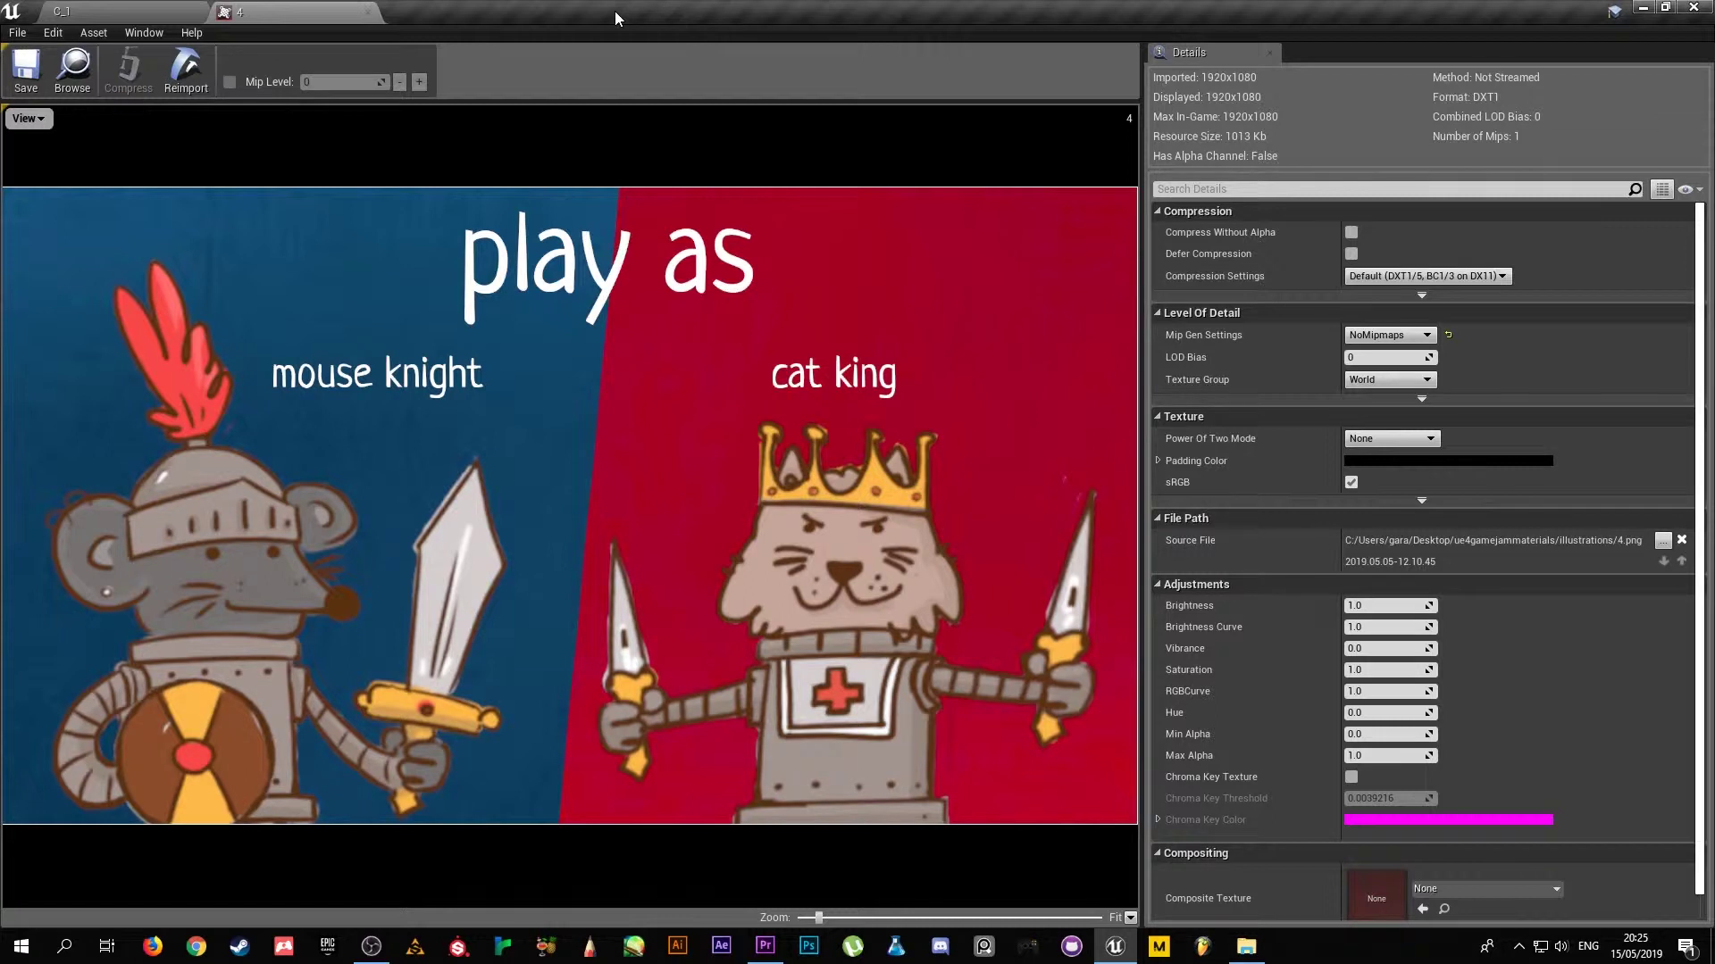
{"action": "left_click", "coordinate": [86, 11]}
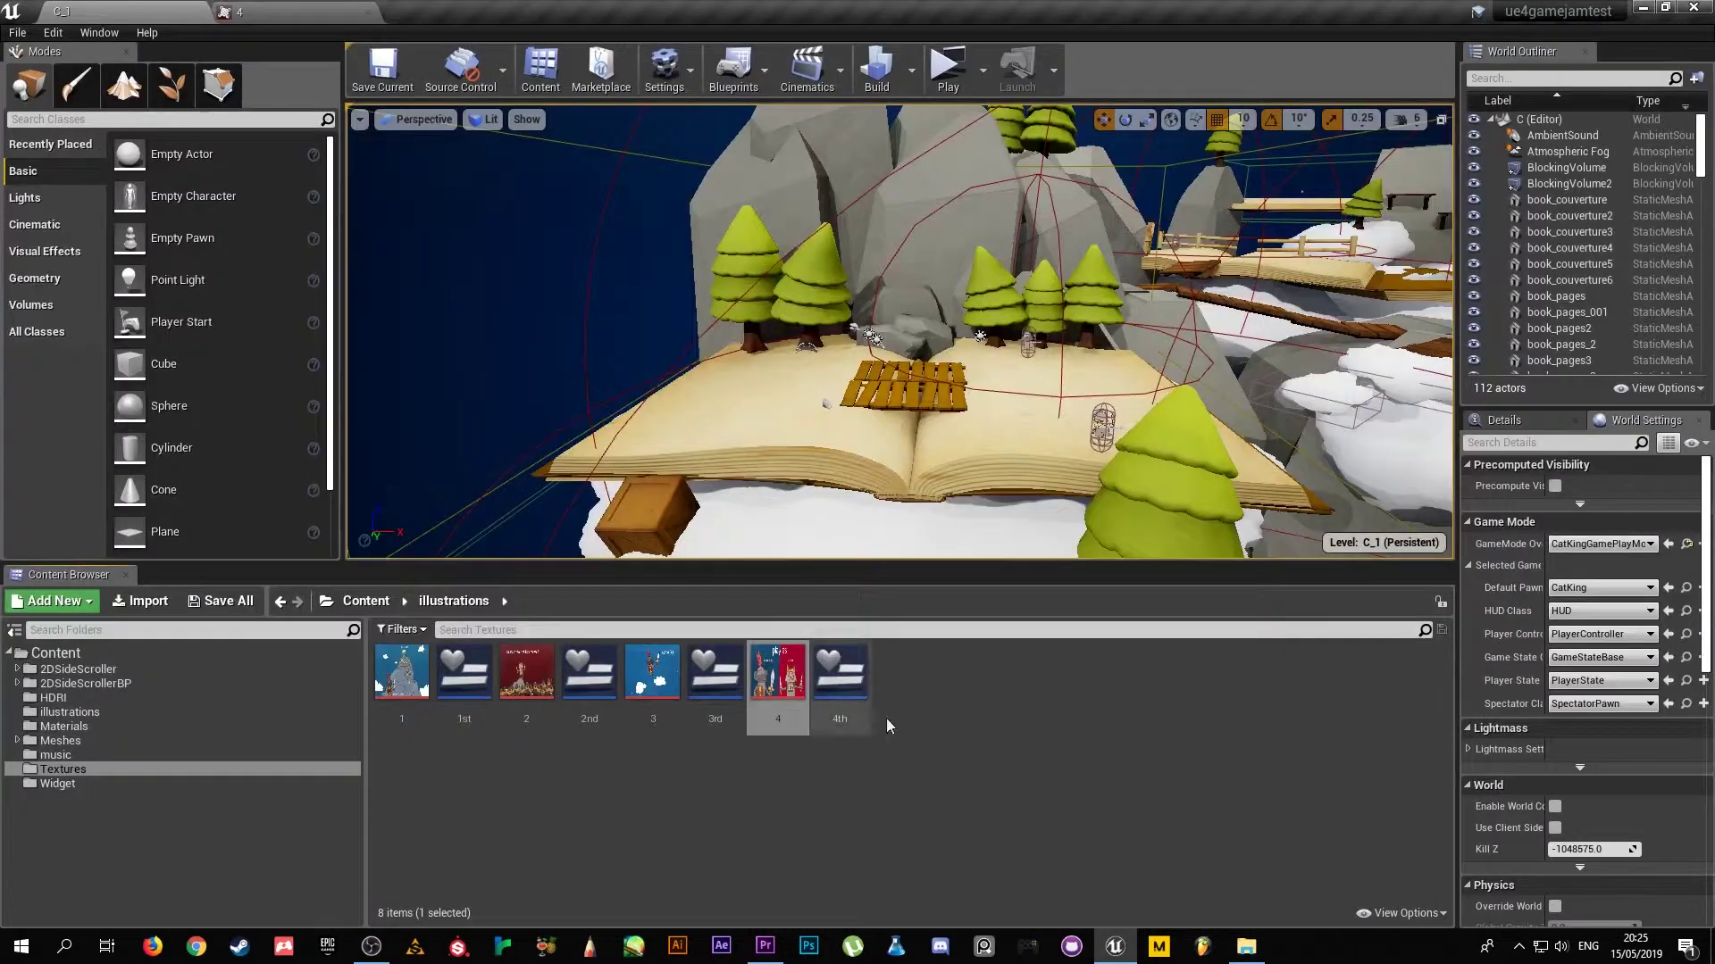
- Load the M_C level from the Content folder and start playing it
{"action": "left_click", "coordinate": [365, 601]}
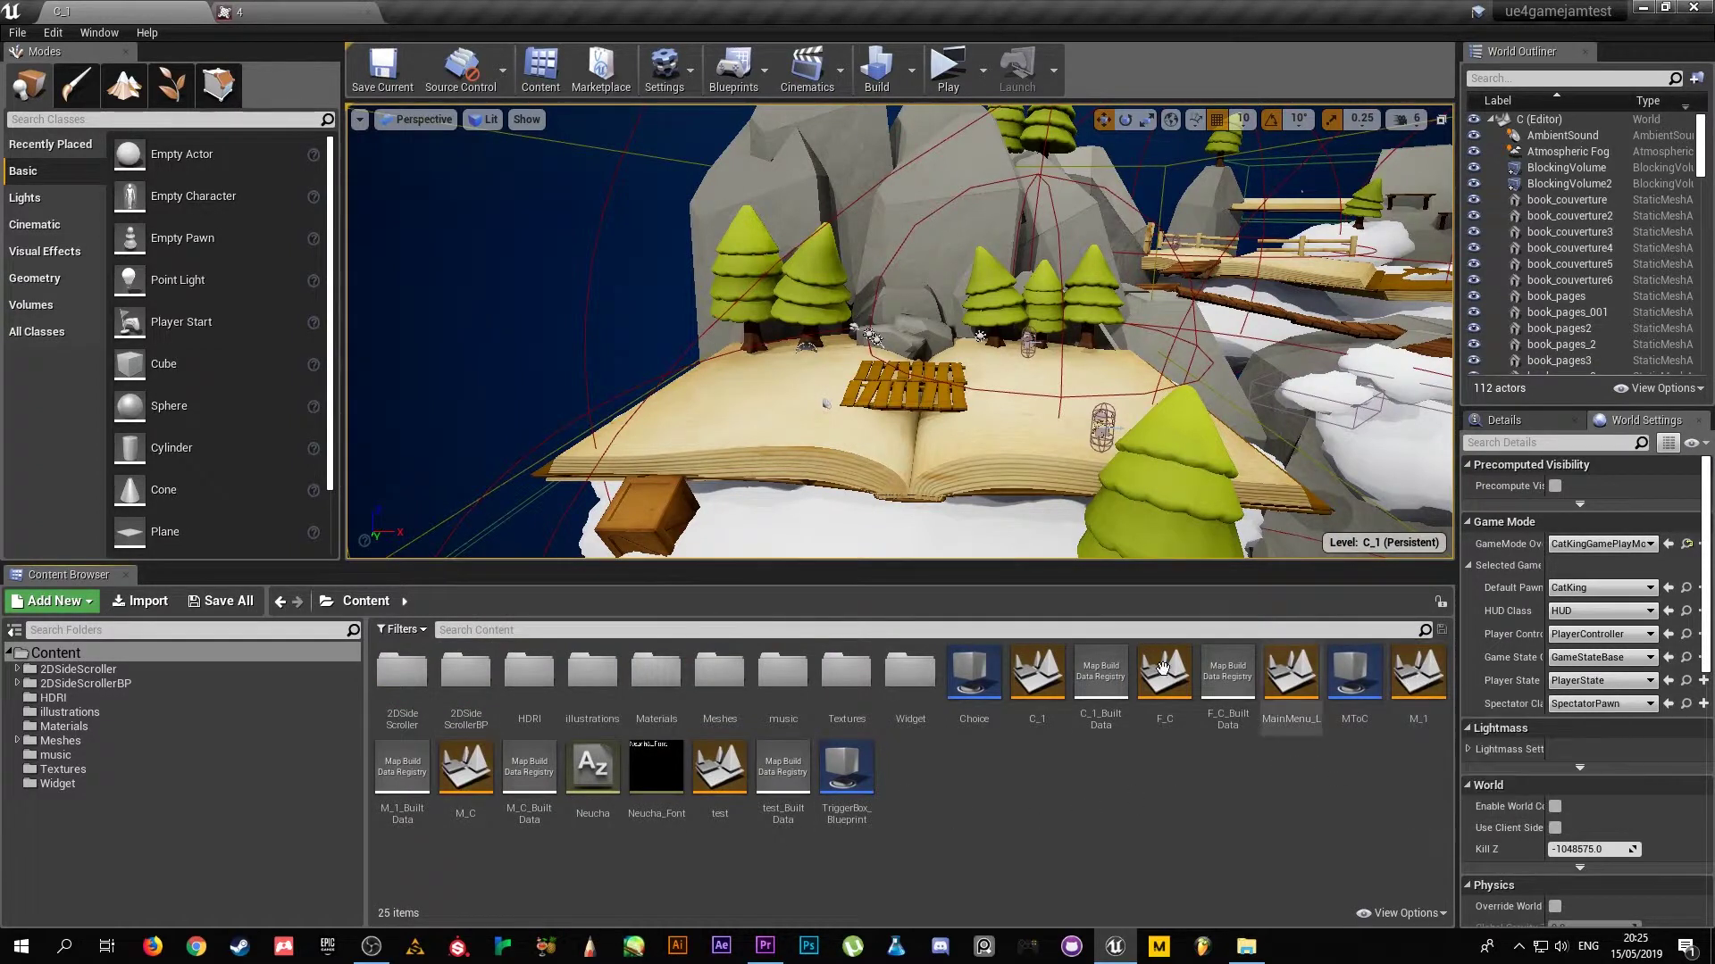
{"action": "double_click", "coordinate": [461, 777]}
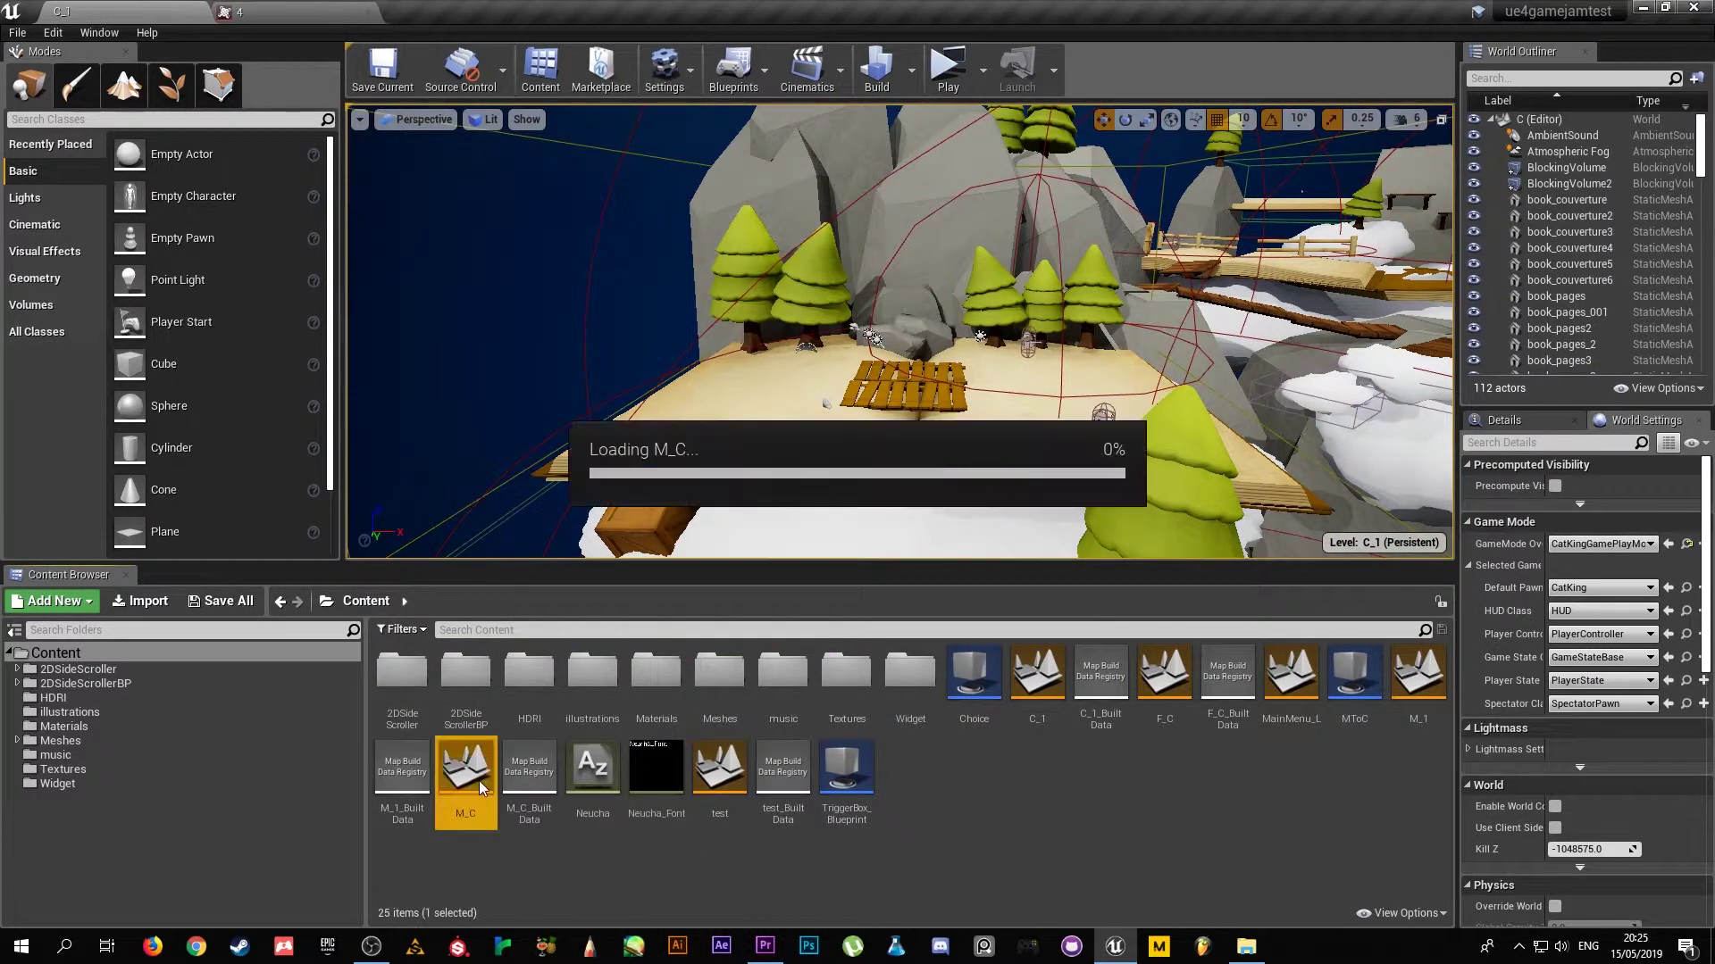
{"action": "left_click", "coordinate": [947, 70]}
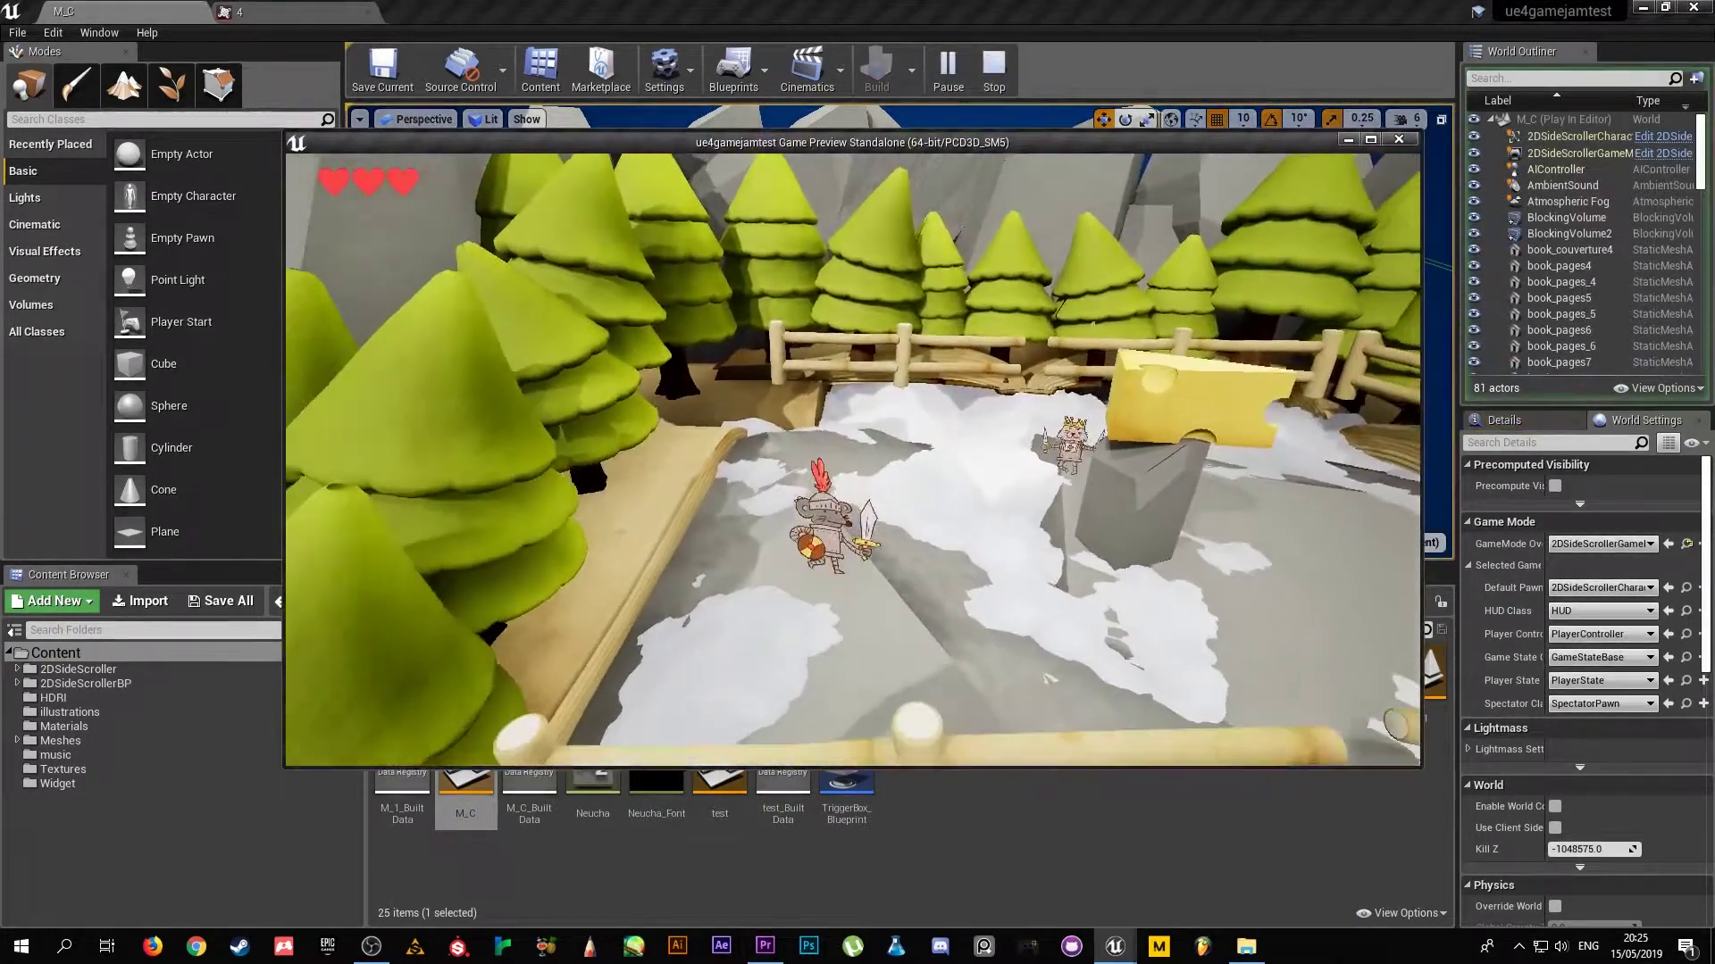
- Playtest the mouse knight against the cat king by moving around the cheese pedestal in the fenced arena
{"action": "key", "text": "d"}
{"action": "key", "text": "w"}
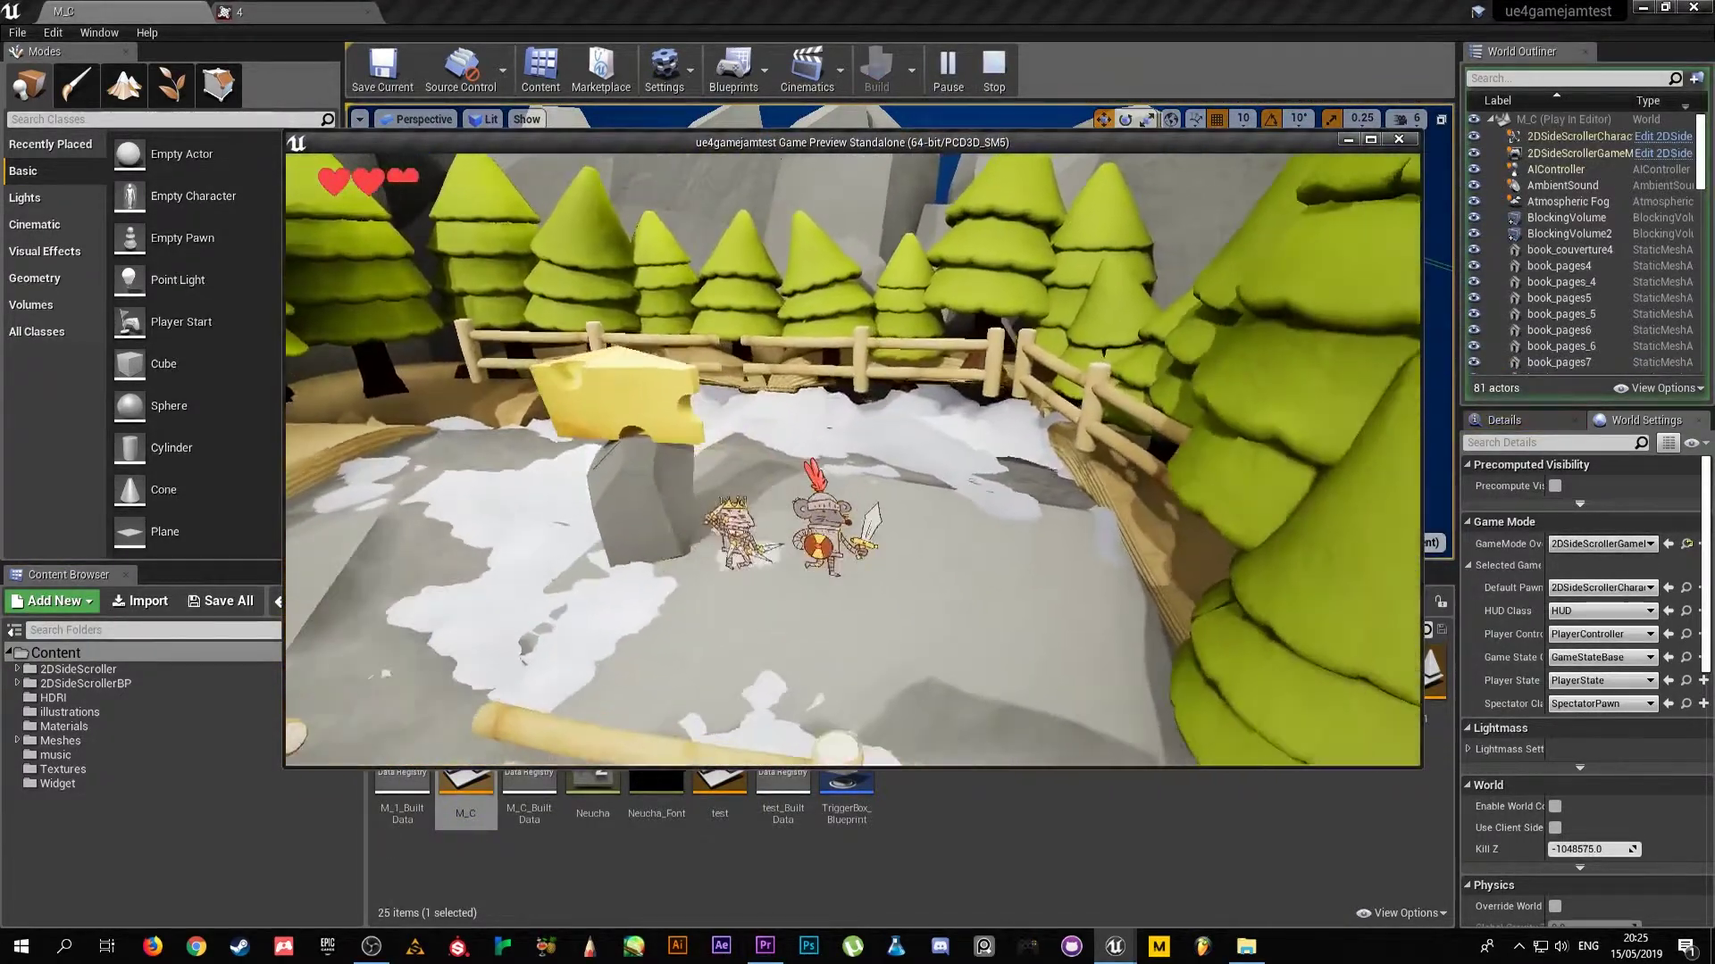
{"action": "key", "text": "a"}
{"action": "key", "text": "w"}
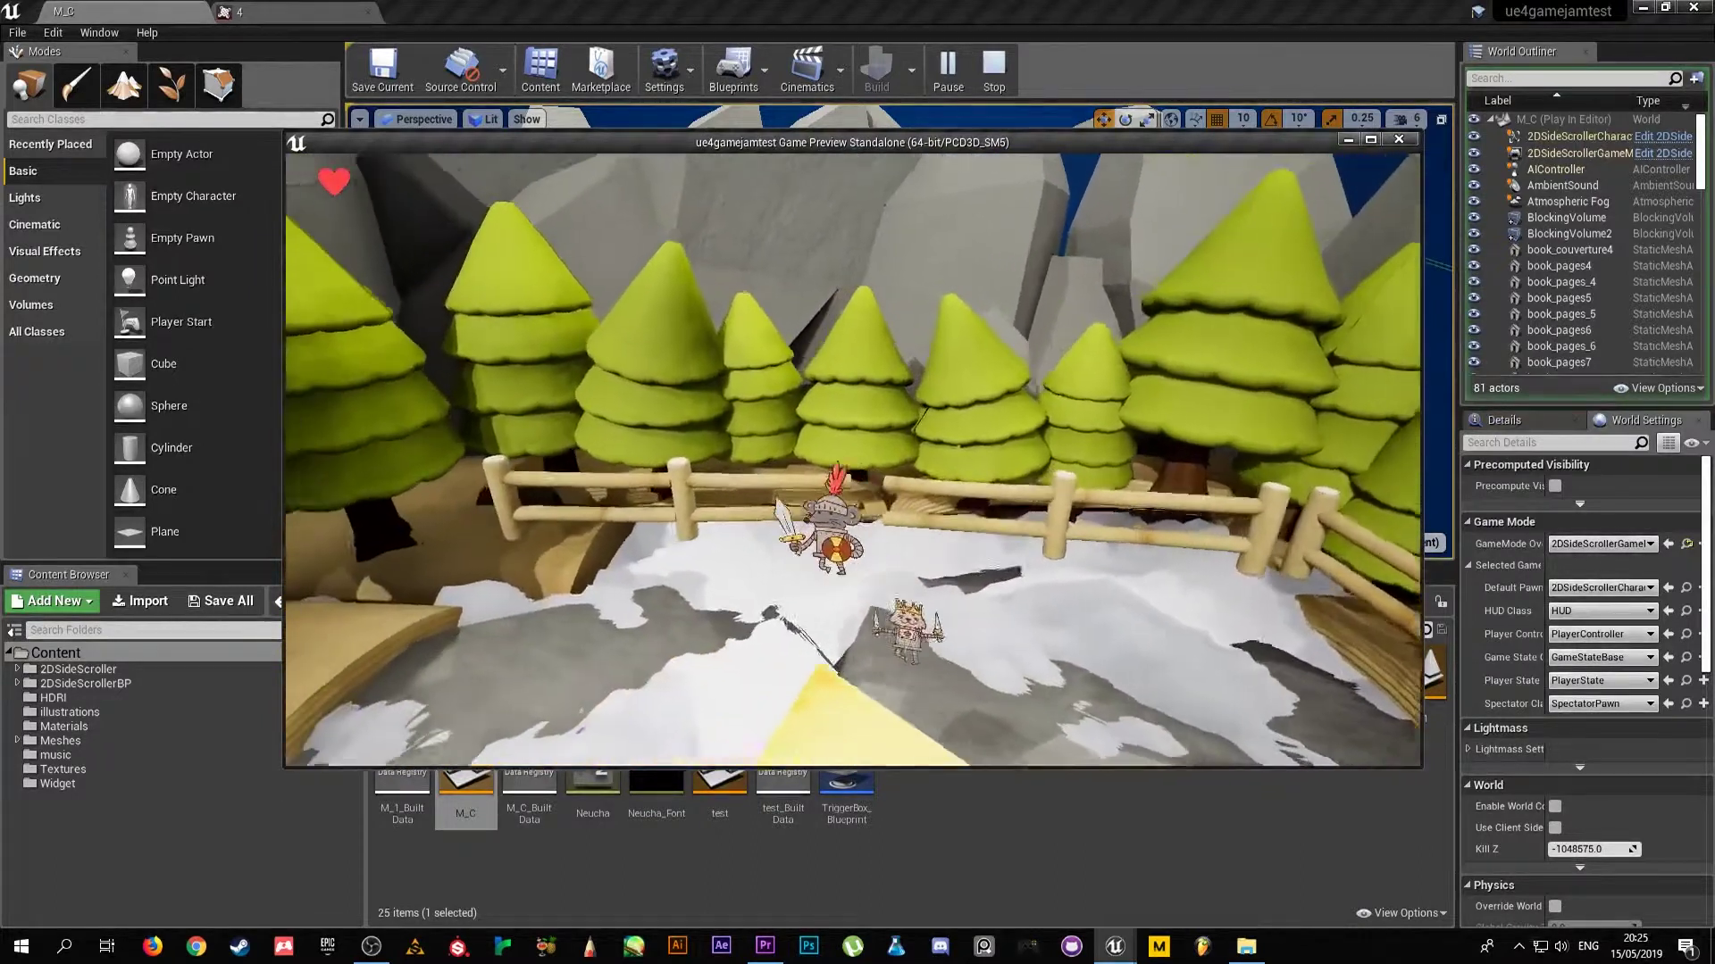
{"action": "key", "text": "s"}
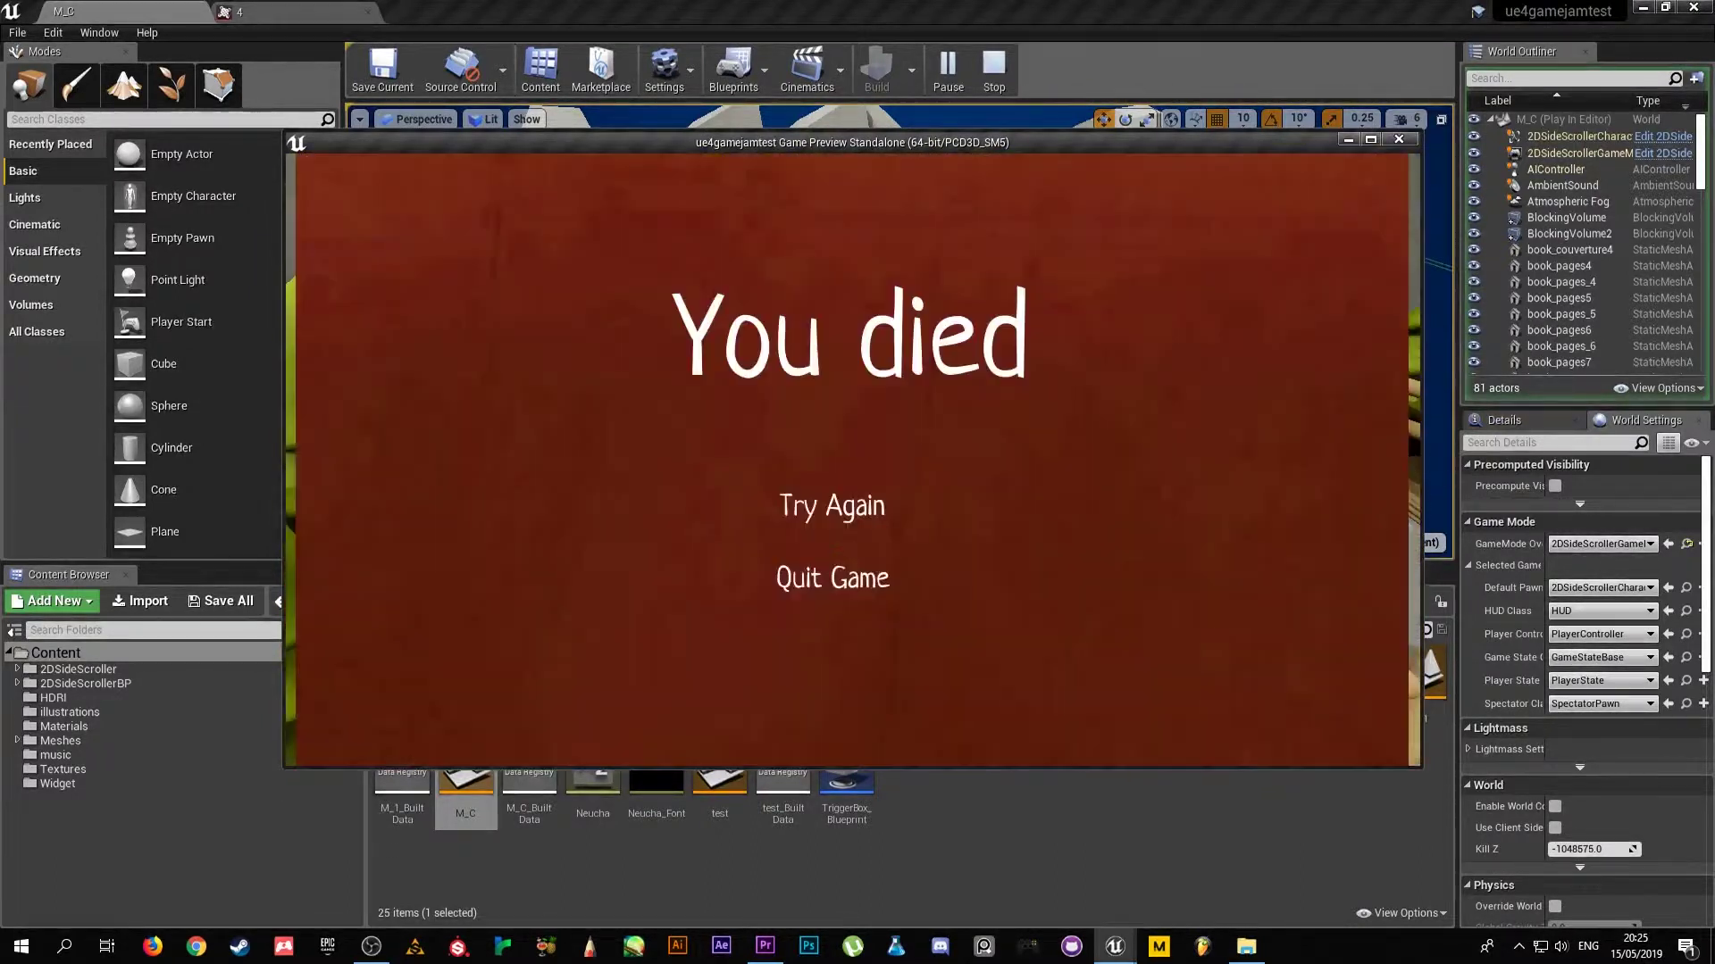
- Replay the cat king fight through to the mouse knight's win screen and return to the main menu, ending the playtest
{"action": "left_click", "coordinate": [898, 510]}
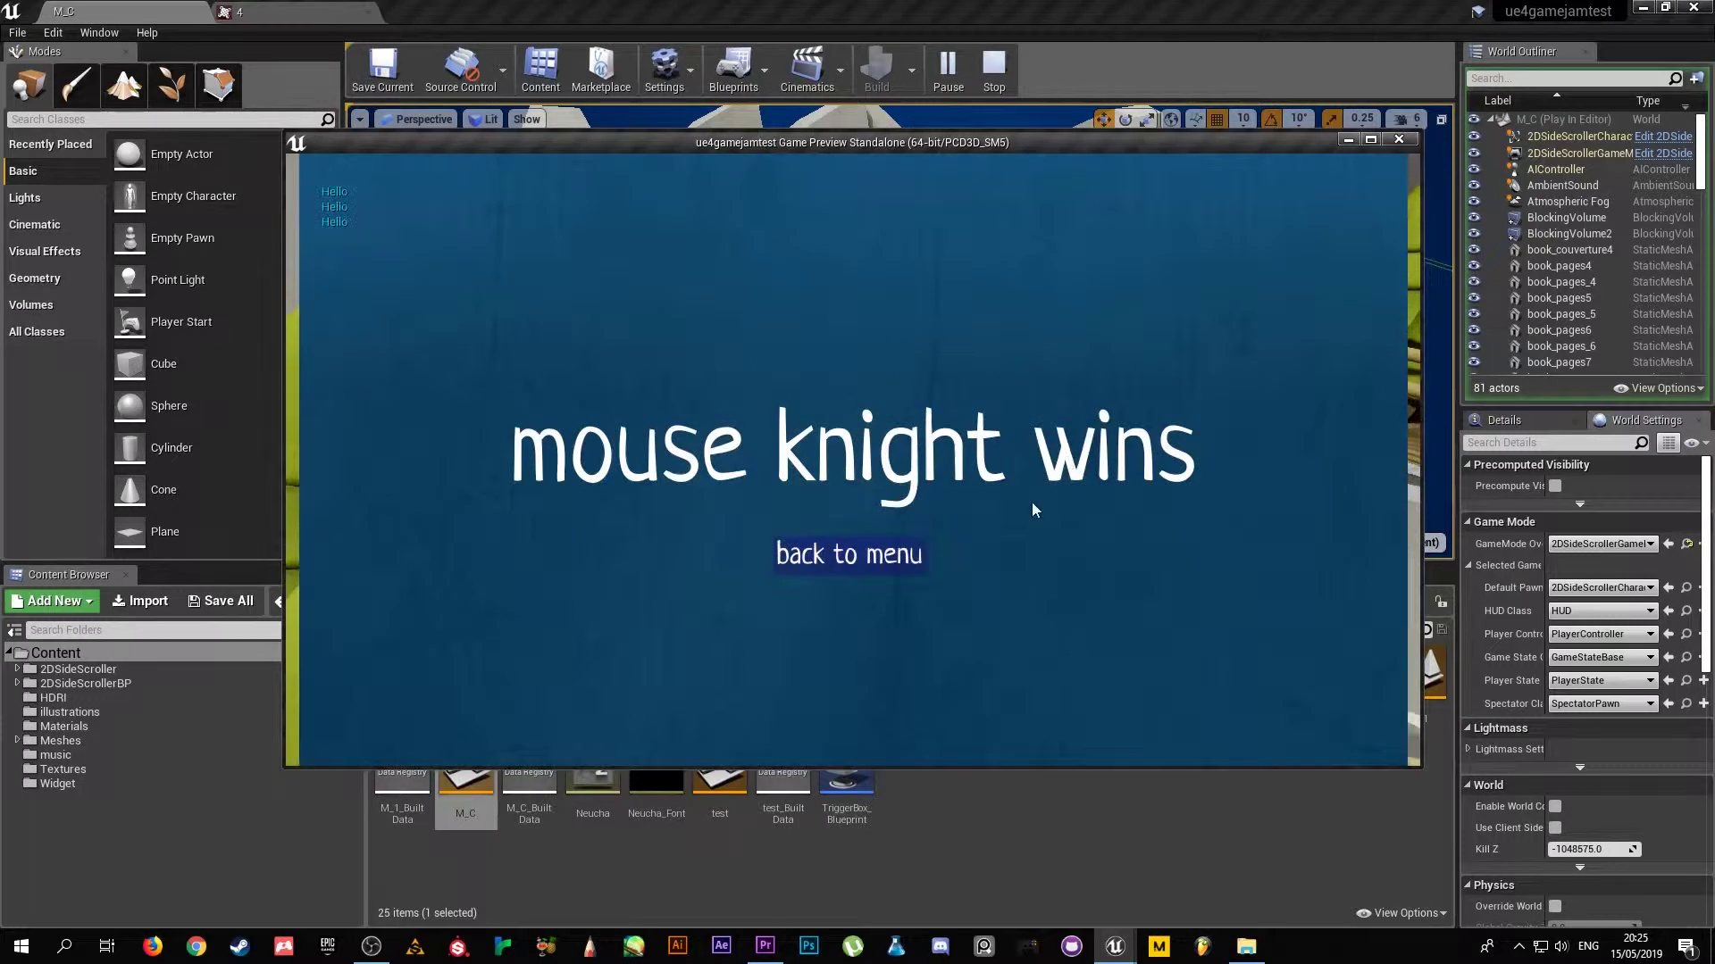
{"action": "left_click", "coordinate": [888, 557]}
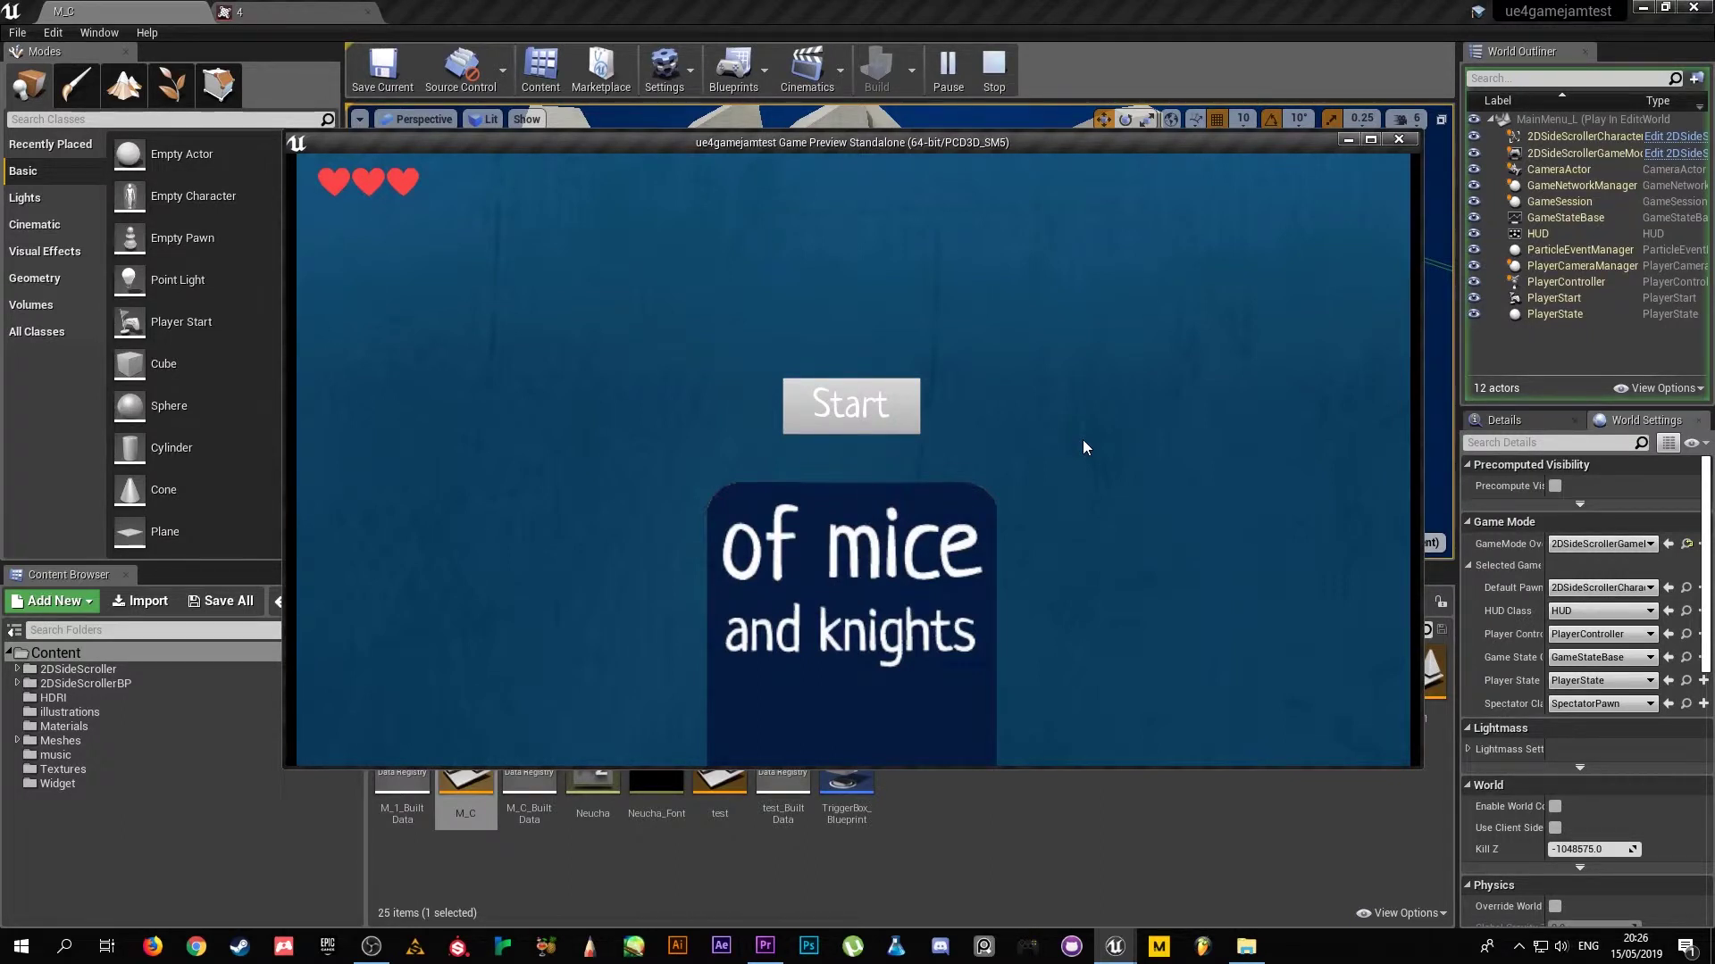
{"action": "key", "text": "Escape"}
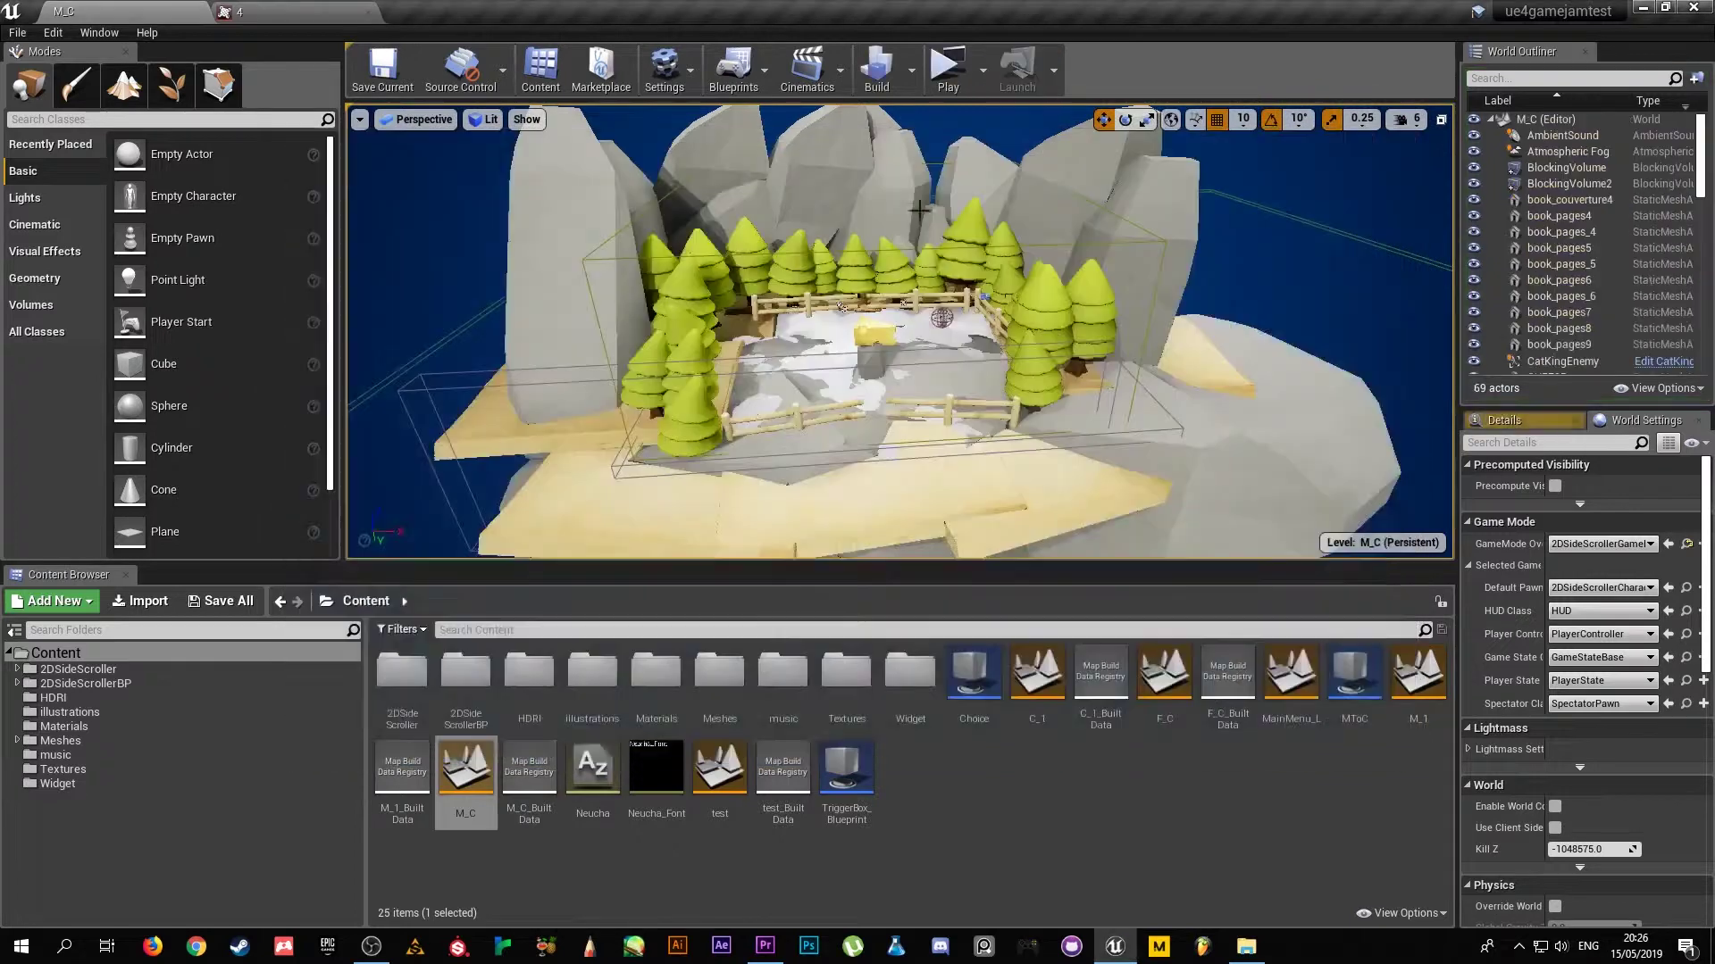
{"action": "right_click_drag", "start_coordinate": [899, 332], "coordinate": [1075, 378]}
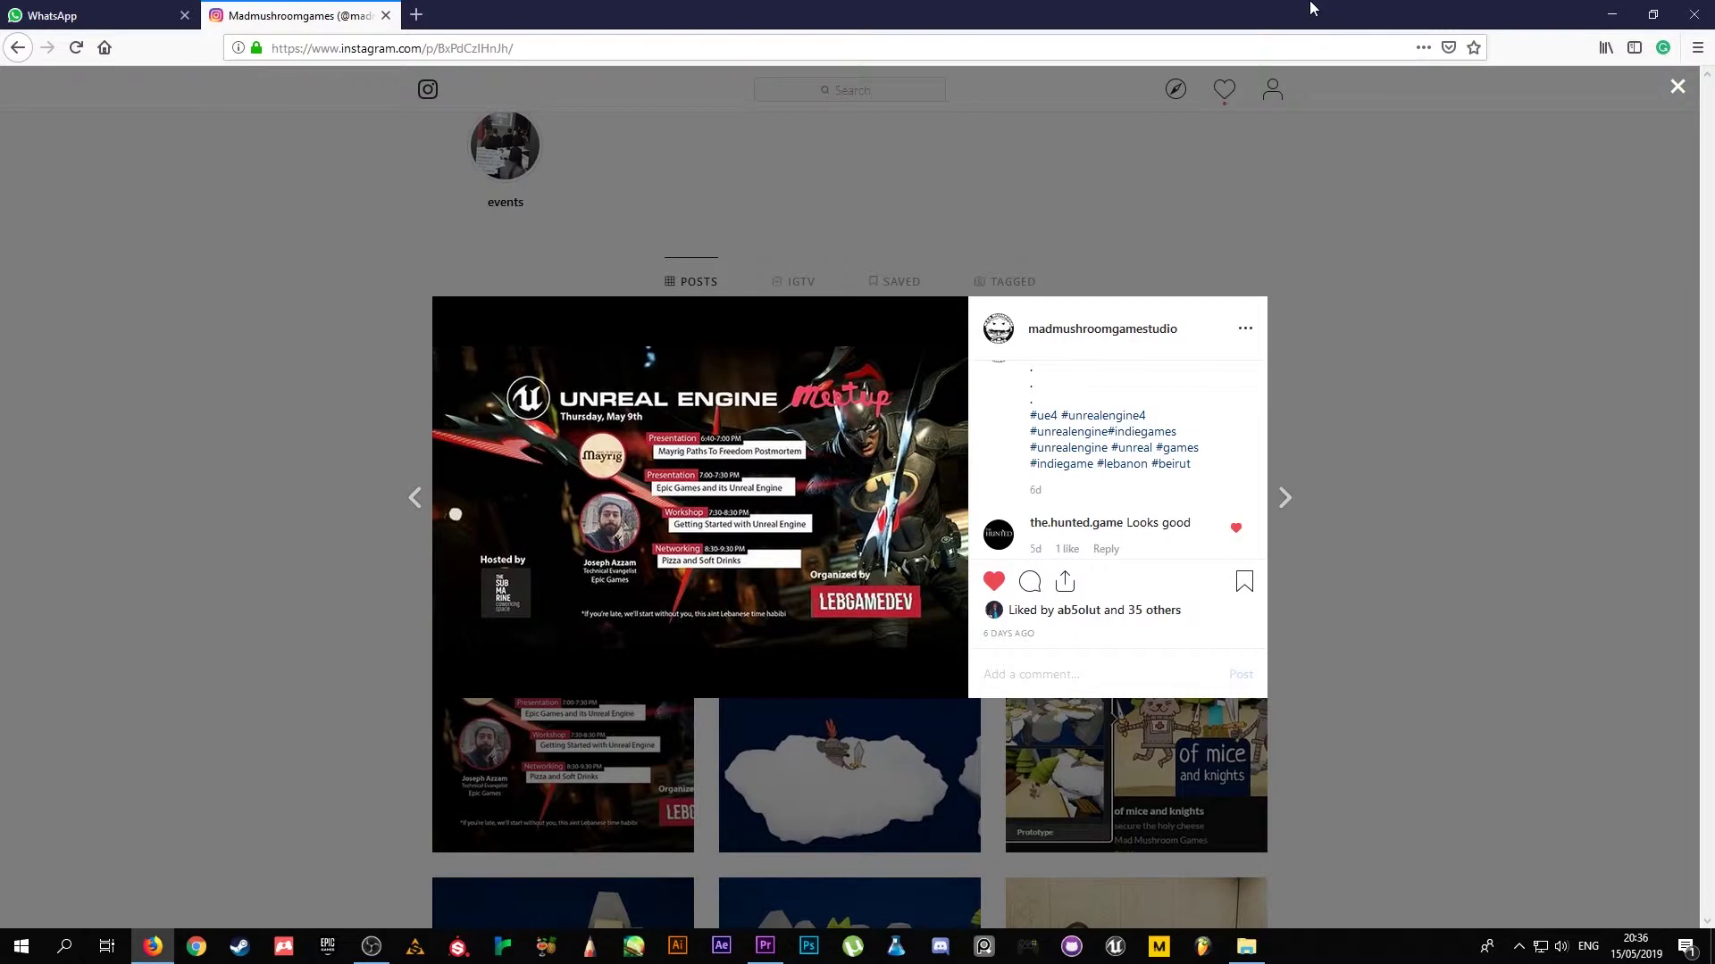
- In Firefox, close the Unreal Engine meetup post and view the second photo of the studio's The Submarine Instagram post
{"action": "left_click", "coordinate": [292, 539]}
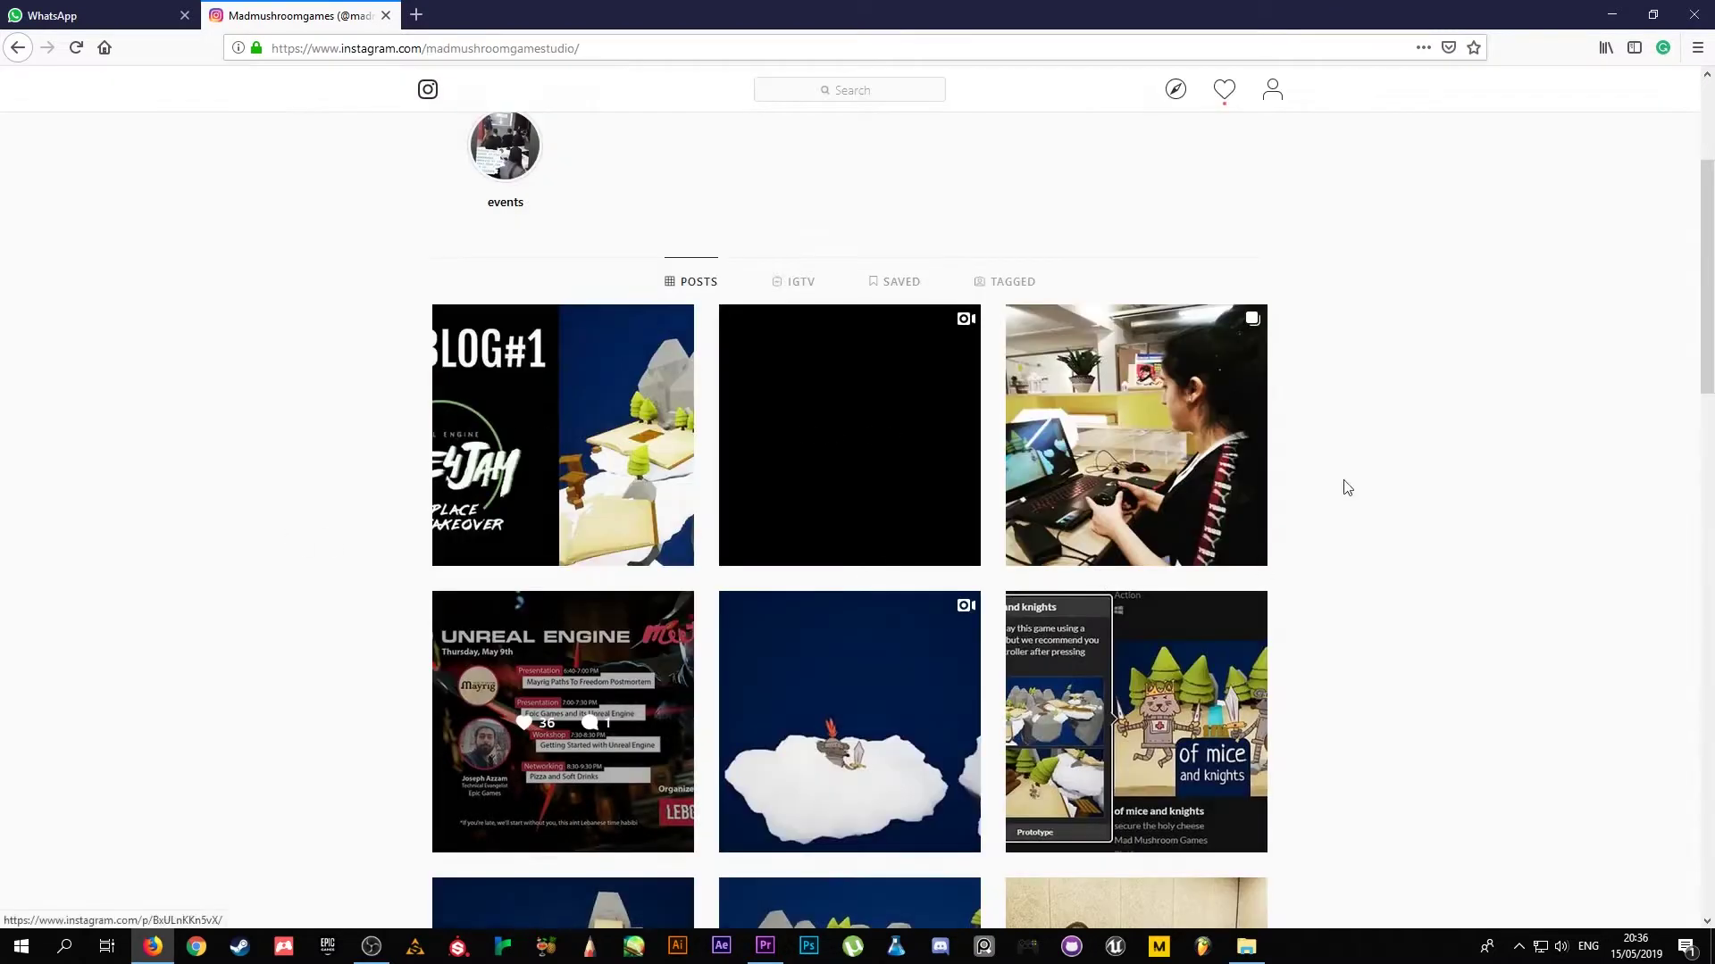
{"action": "left_click", "coordinate": [1107, 397]}
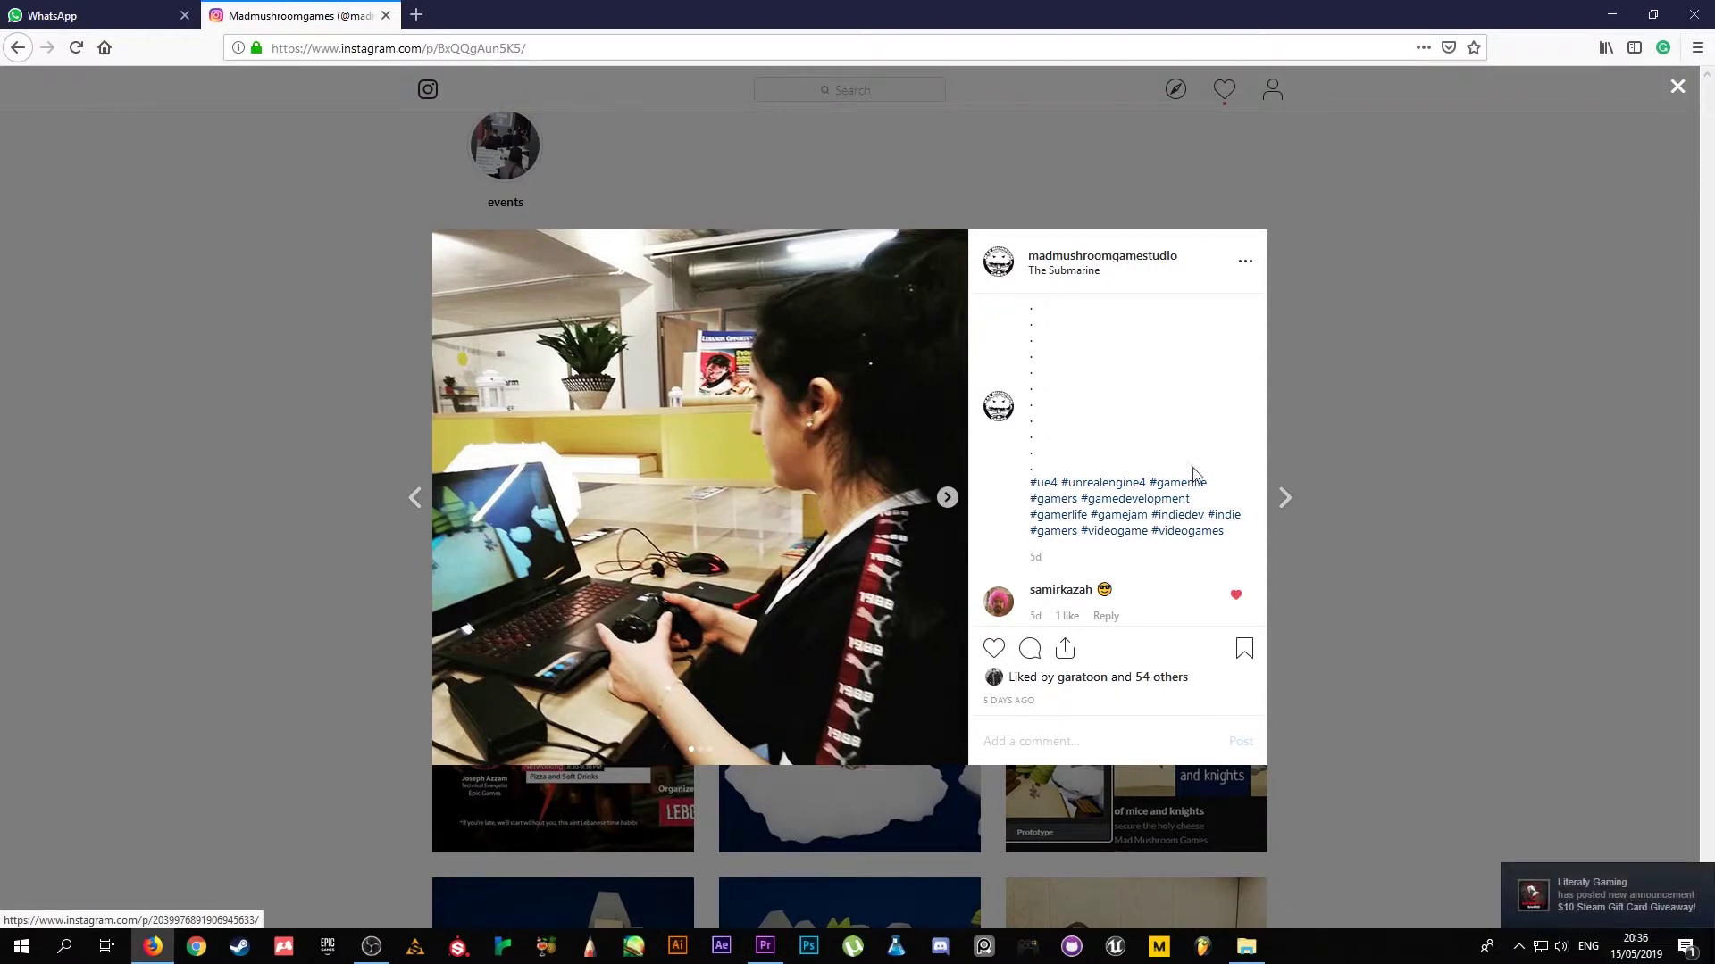
{"action": "left_click", "coordinate": [947, 497]}
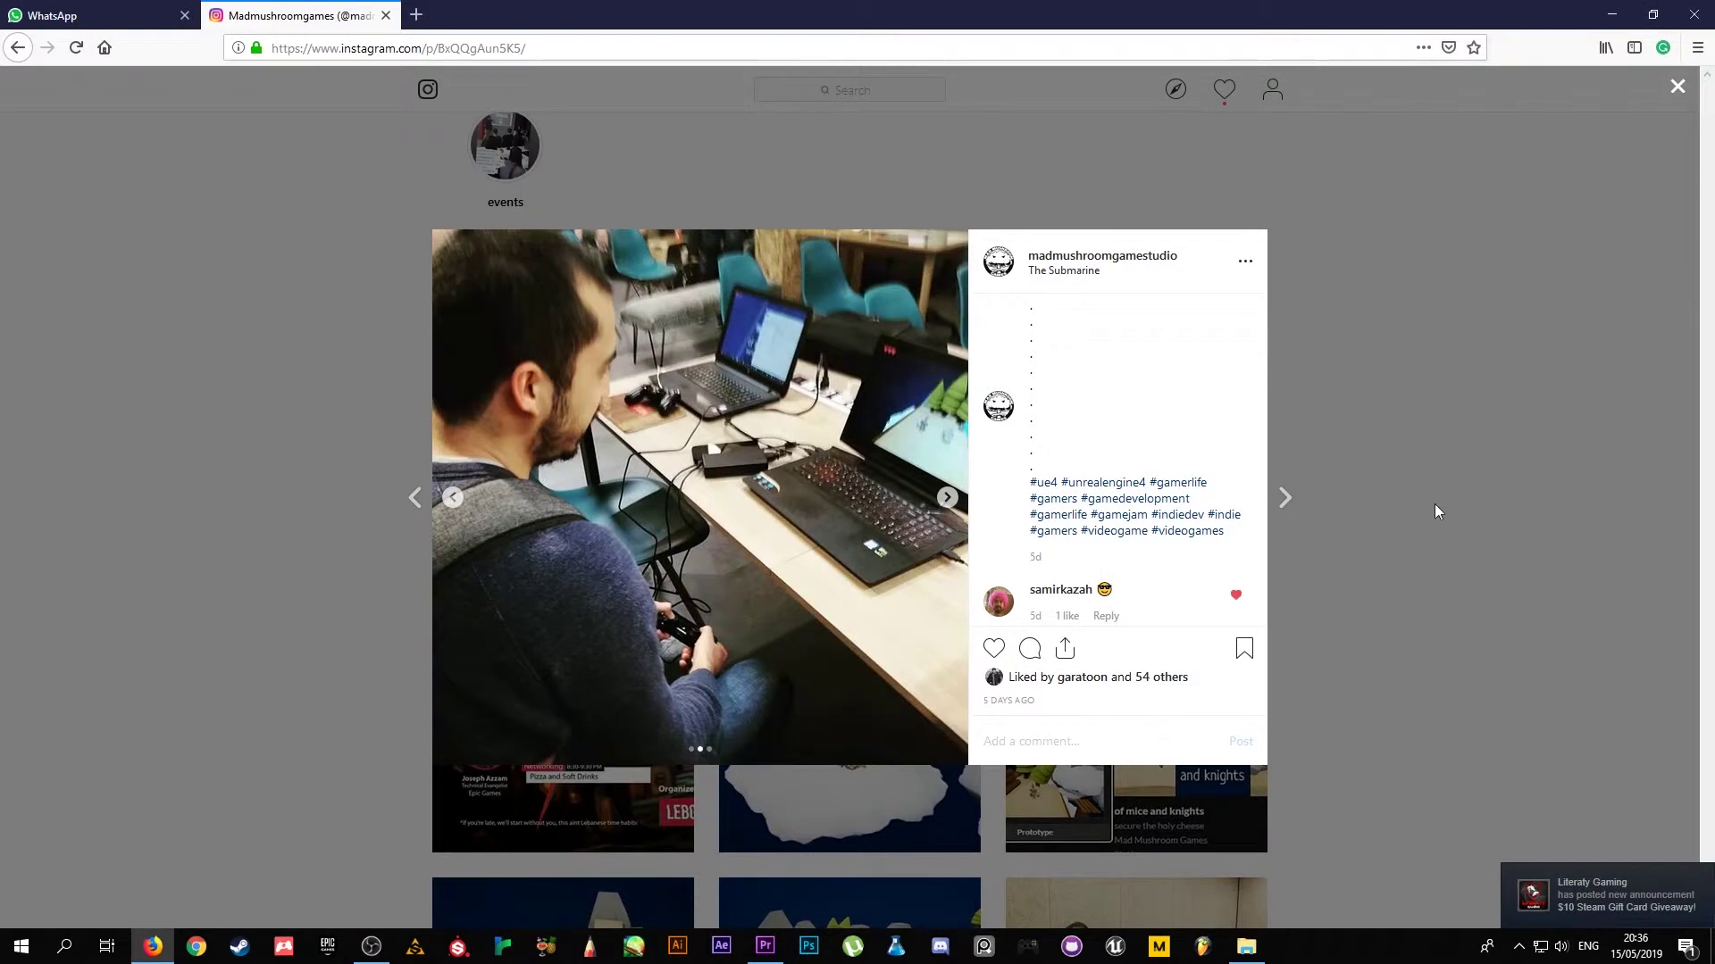